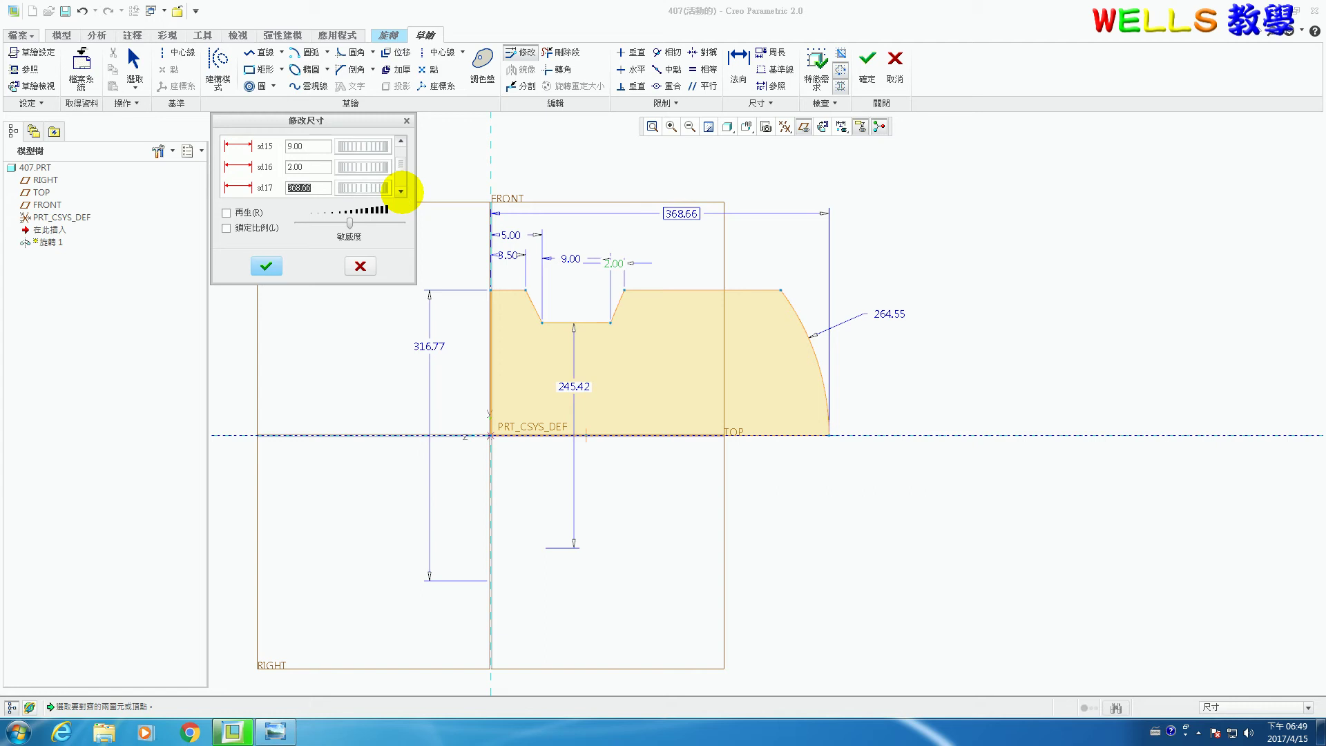
- Set the revolve profile's overall length to 45, end arc radius to 35, outer diameter to 28 and groove diameter to 20
key(Return)
text(35)
key(Return)
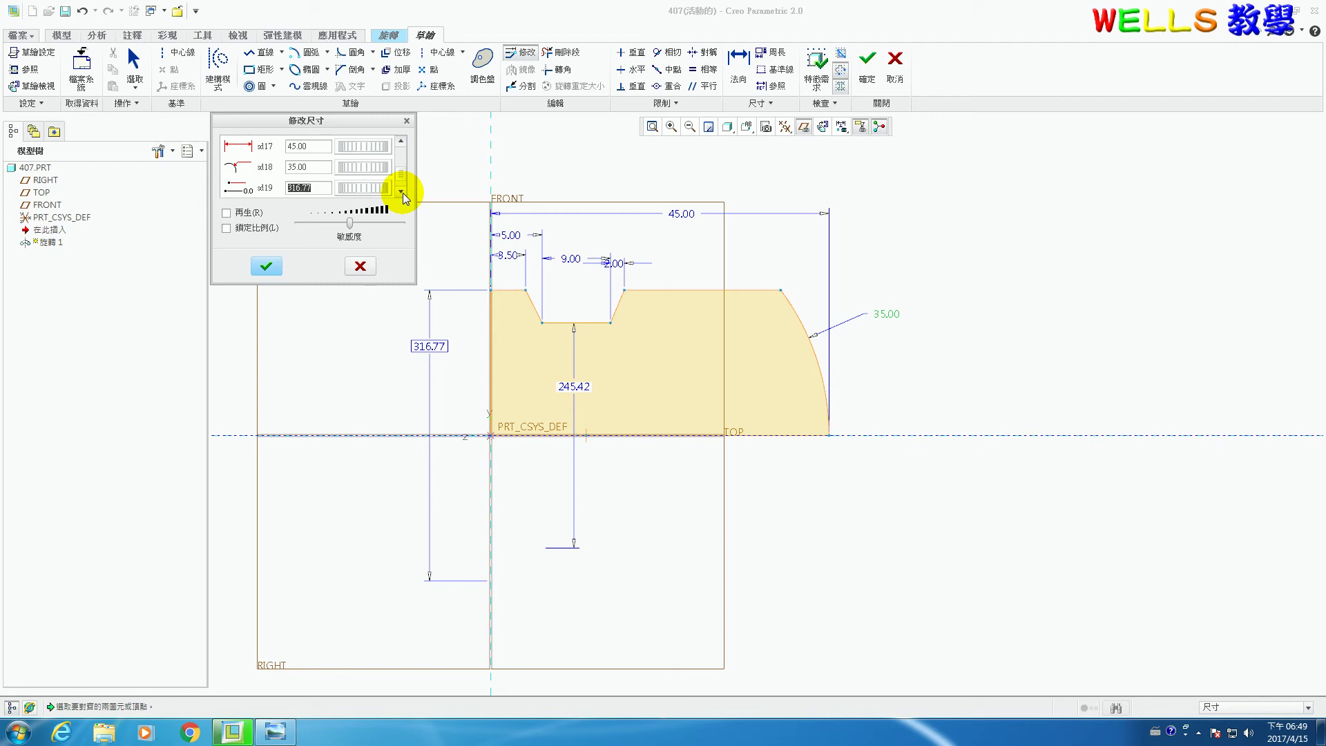
text(28)
key(Return)
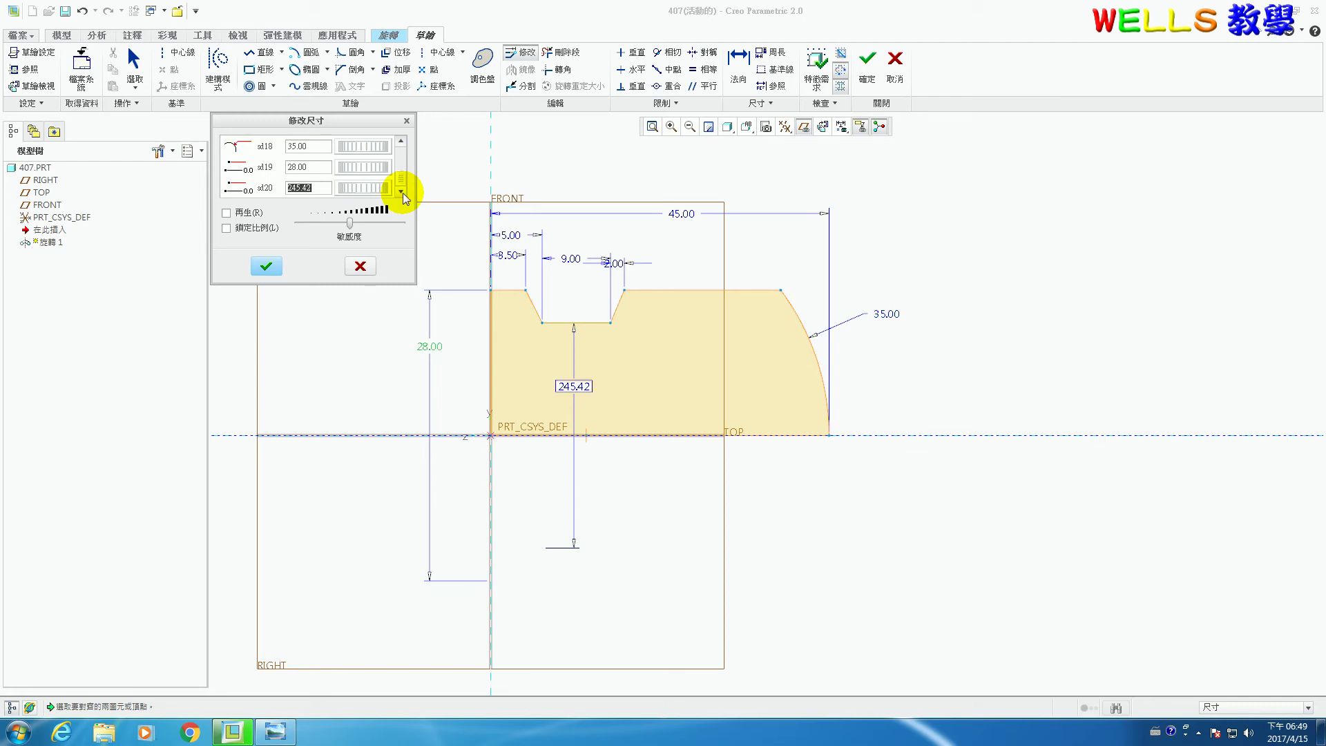
text(20)
key(Return)
click(264, 267)
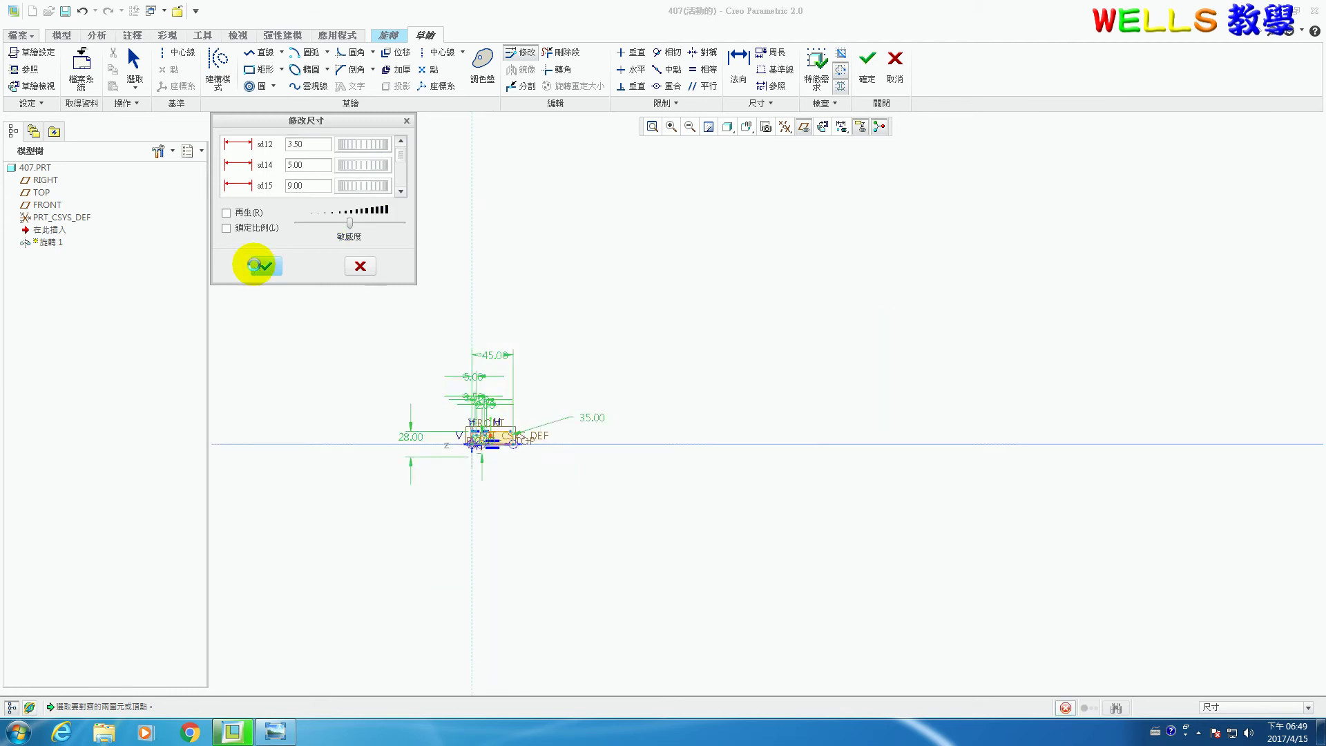
- Finish the profile sketch and complete the 360-degree revolve of the handle body
click(880, 69)
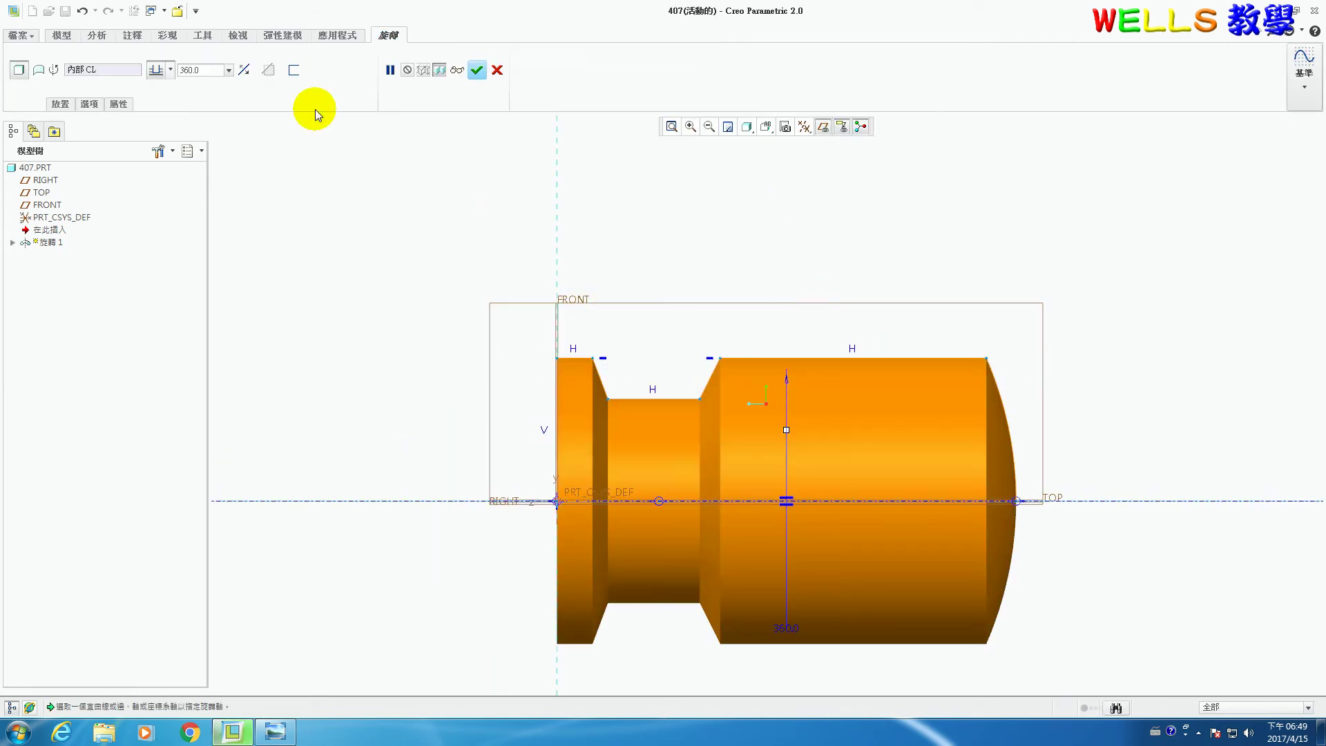
click(476, 70)
middle_drag(581, 400, 704, 387)
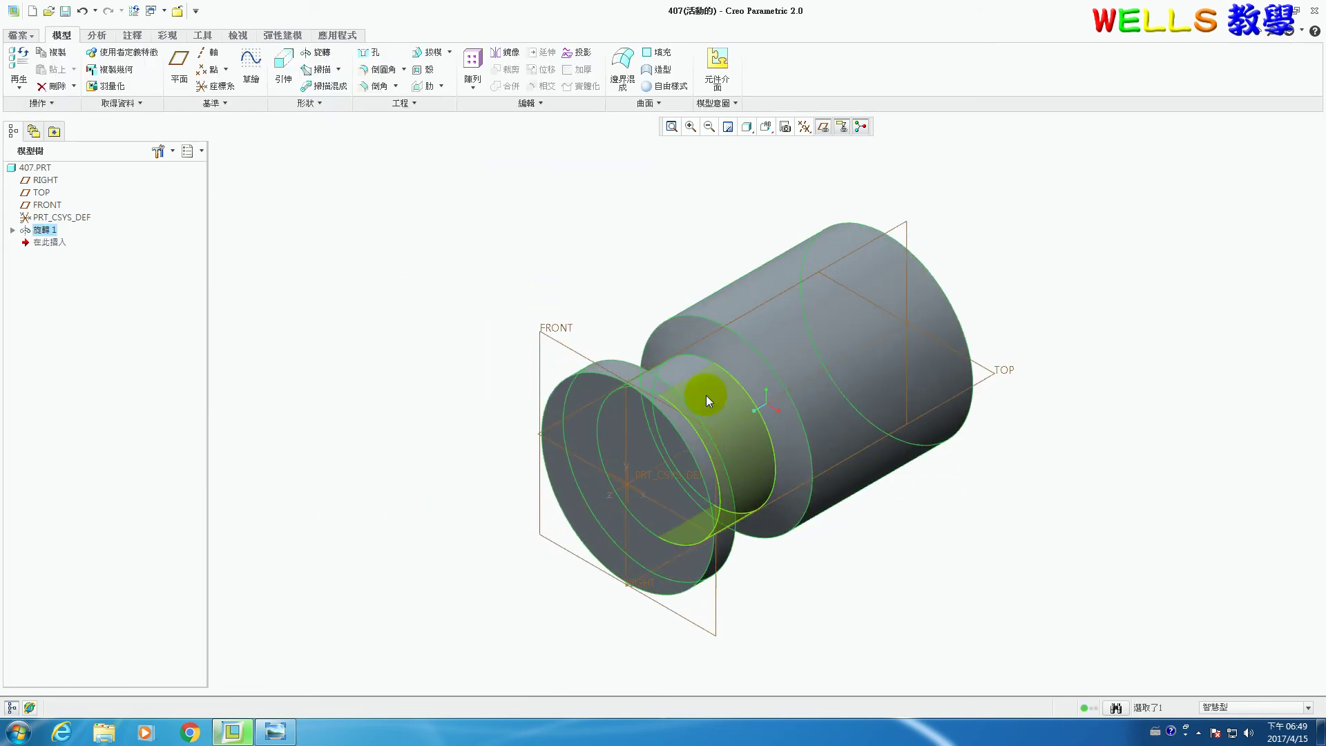
- Consult the 407 drawing in Windows Photo Viewer, return to Creo and start an Extrude sketch on the handle's flat end face
click(271, 729)
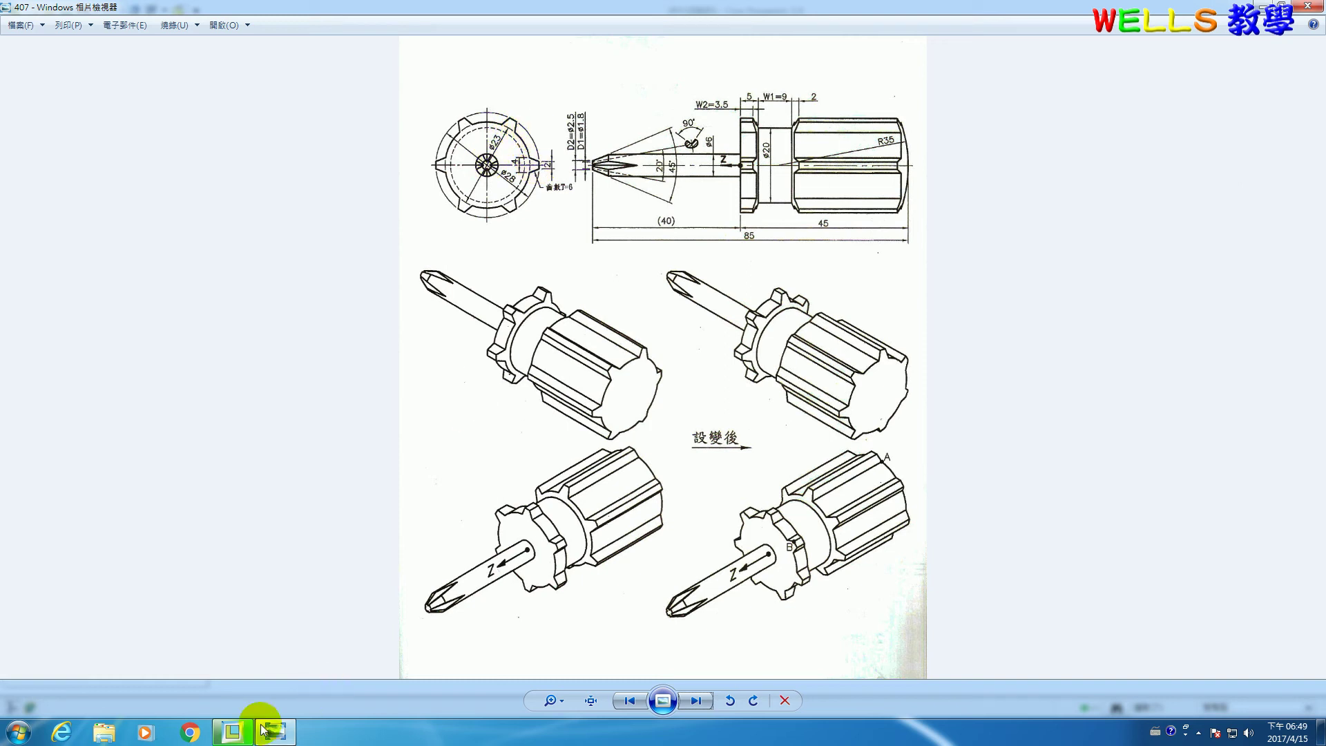
click(232, 731)
click(283, 69)
click(649, 457)
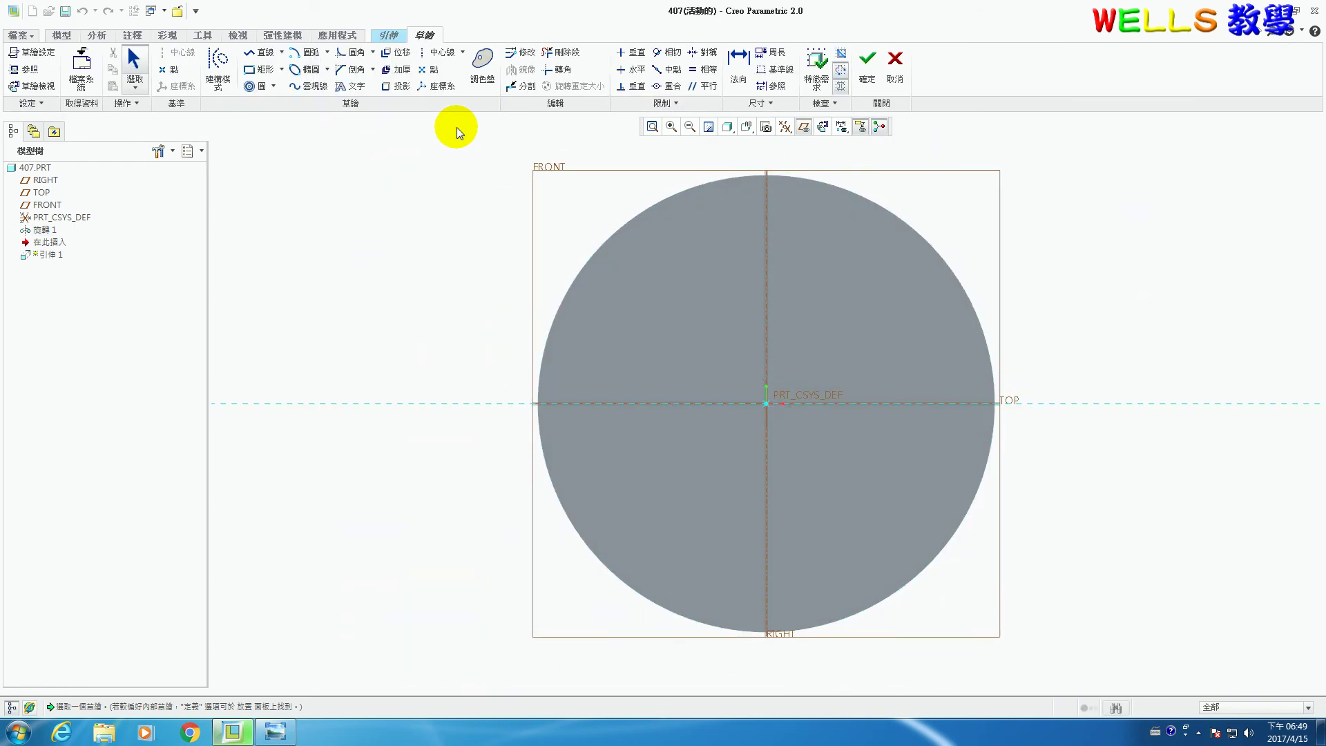
- Draw an inclined centerline through the origin and set its angle from the horizontal to 30 degrees
click(440, 52)
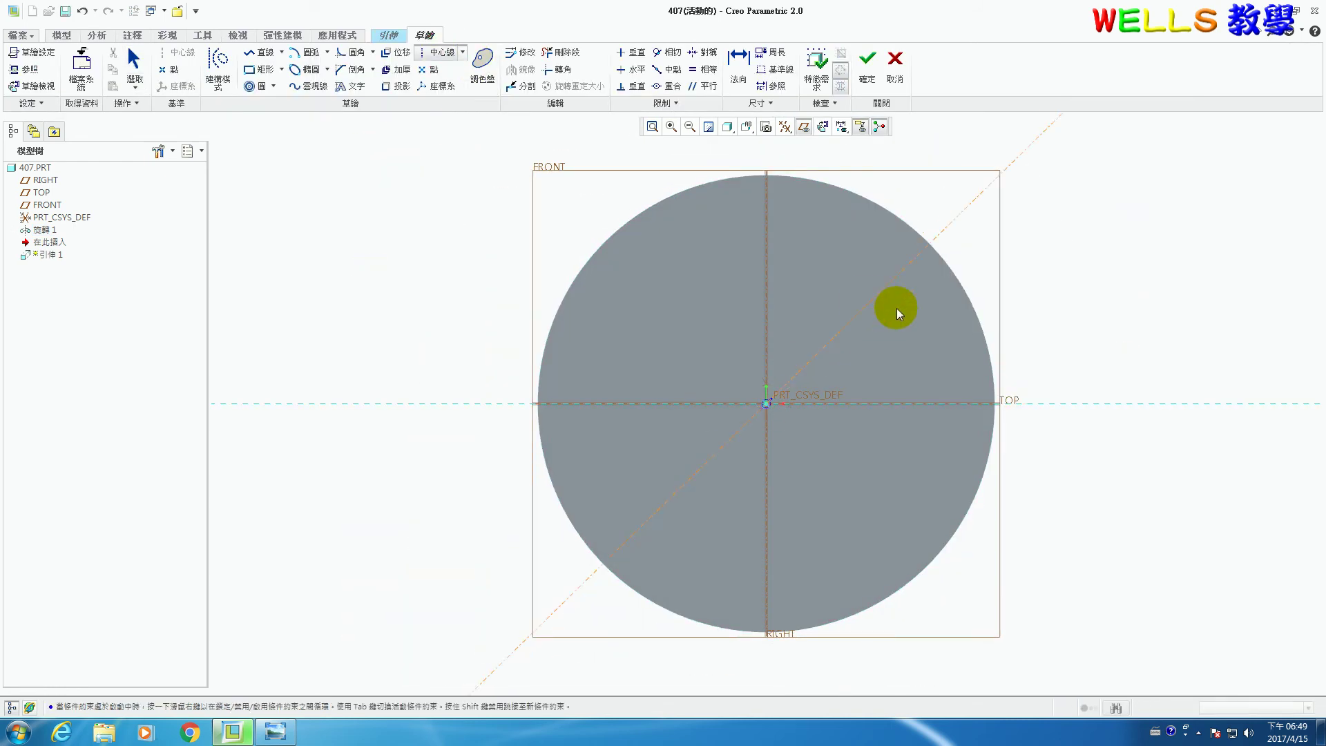
click(901, 312)
middle_click(774, 406)
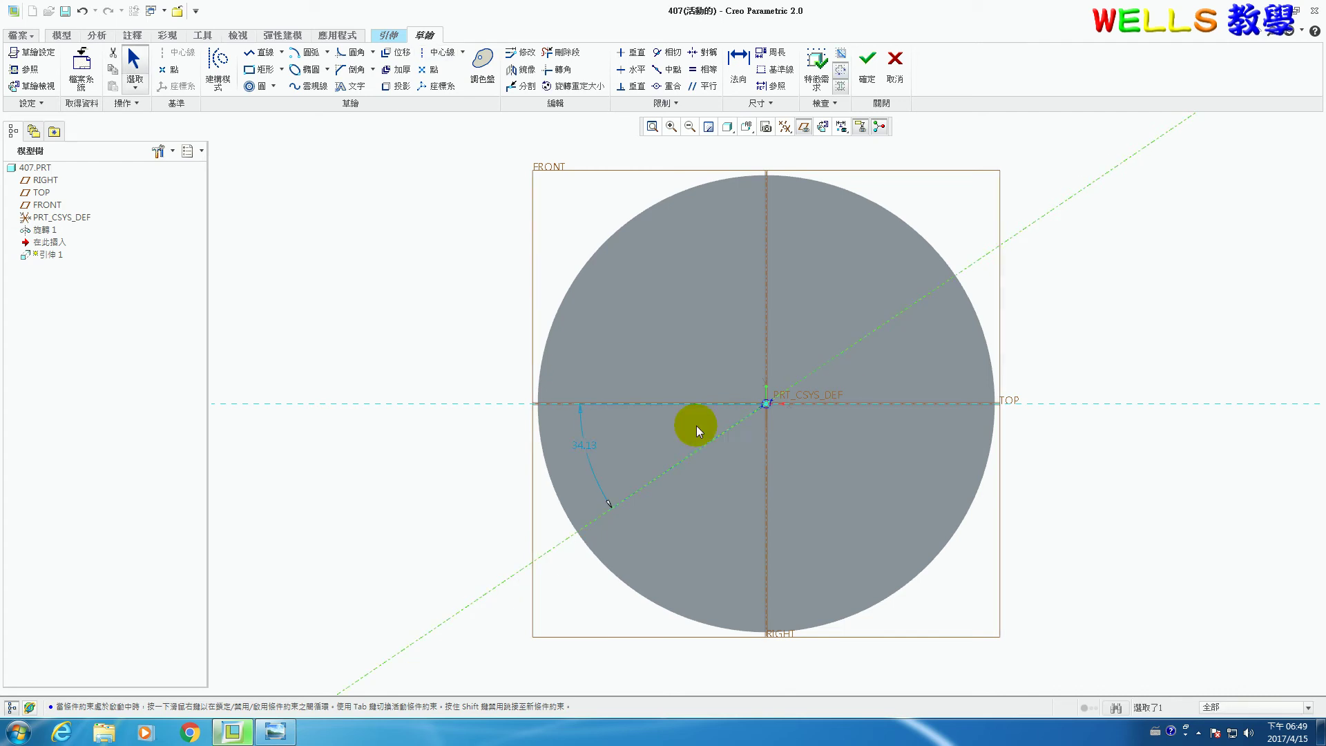
double_click(596, 450)
text(30)
key(Return)
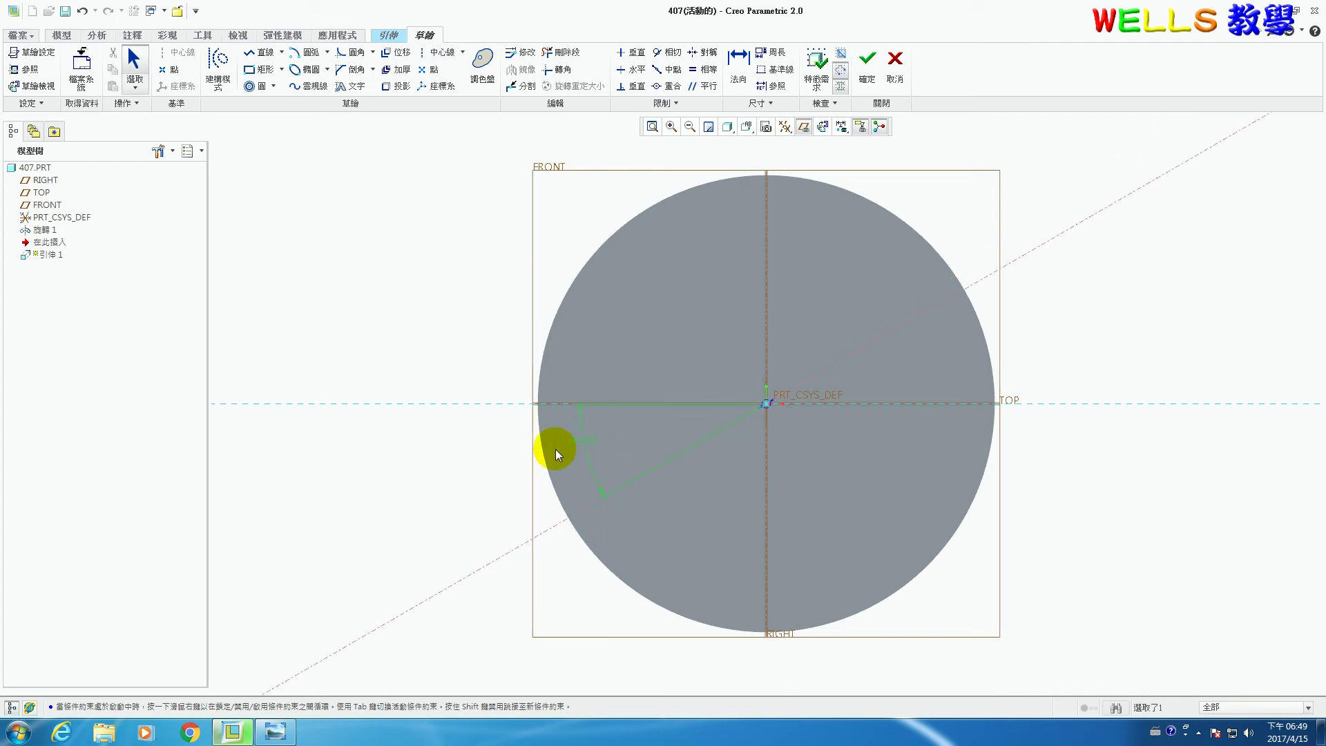
- Draw a circle centered on the origin and set its diameter to 23 as given in the reference drawing
click(274, 88)
click(266, 104)
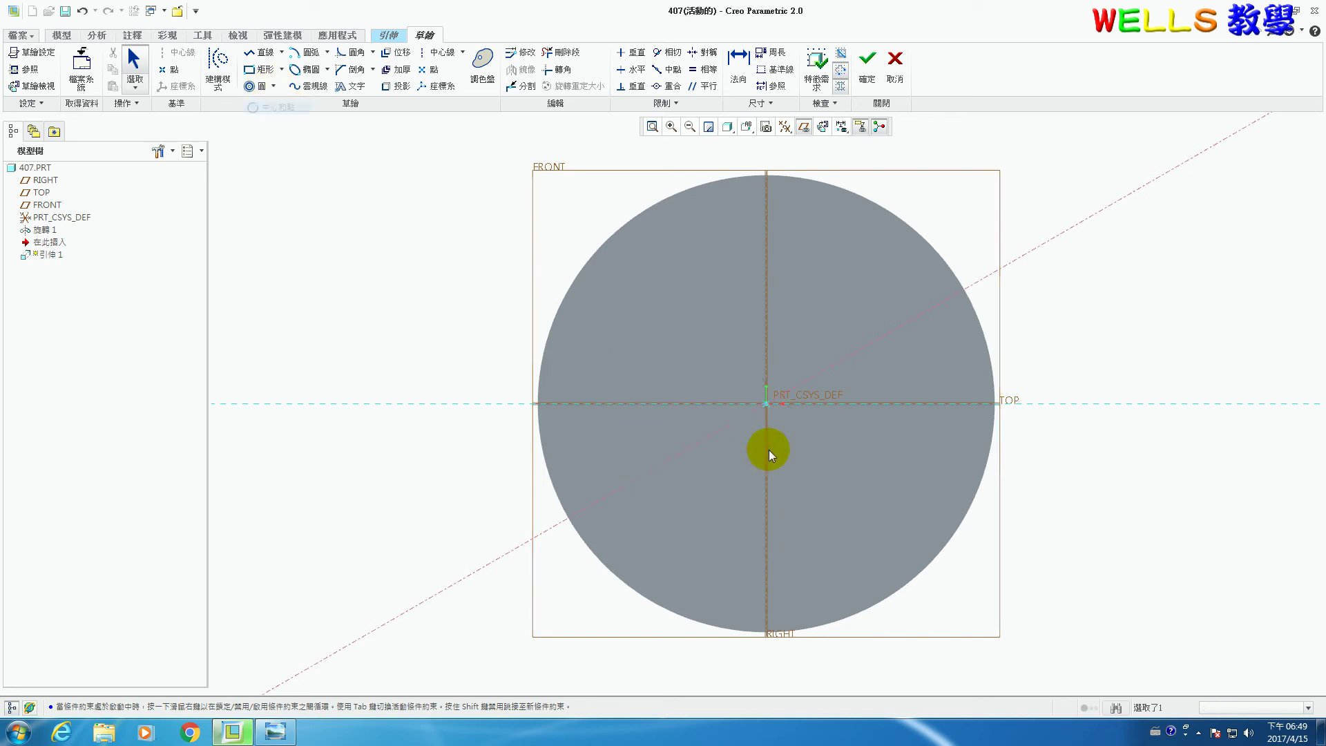
click(768, 404)
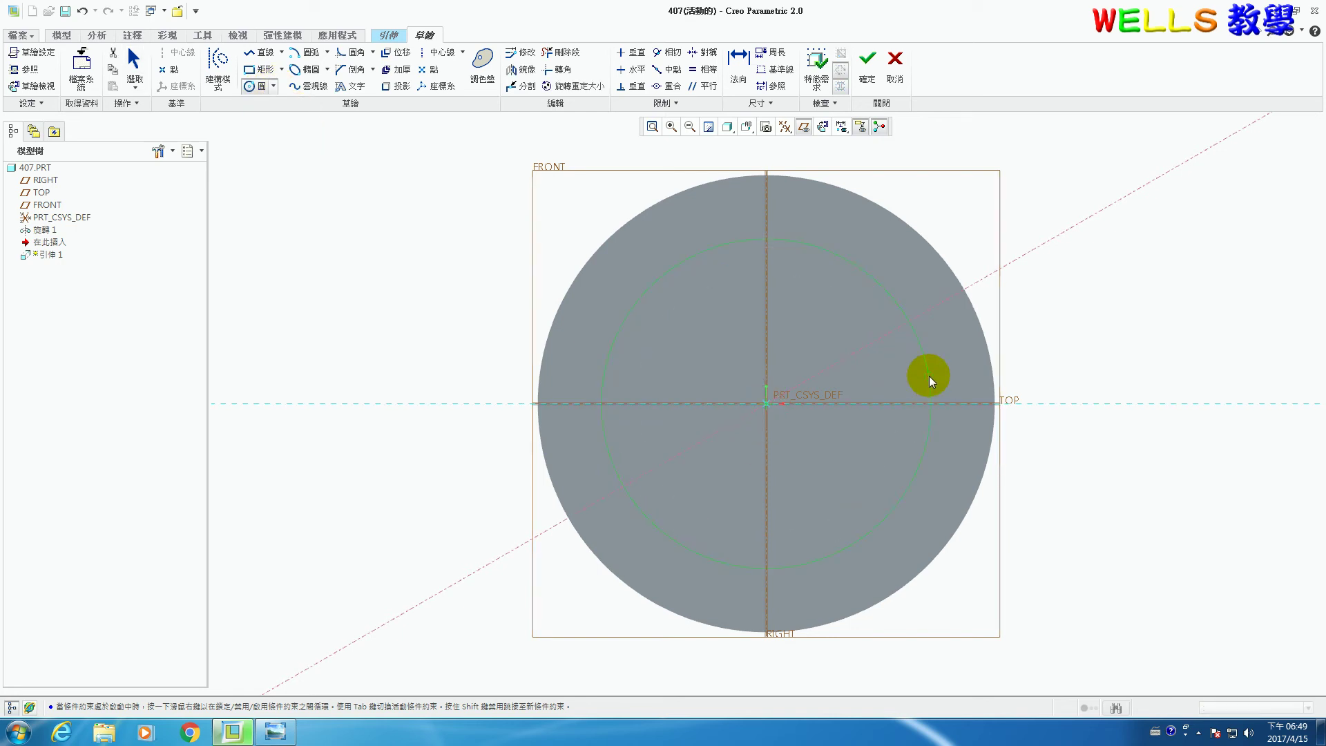
click(929, 375)
click(275, 731)
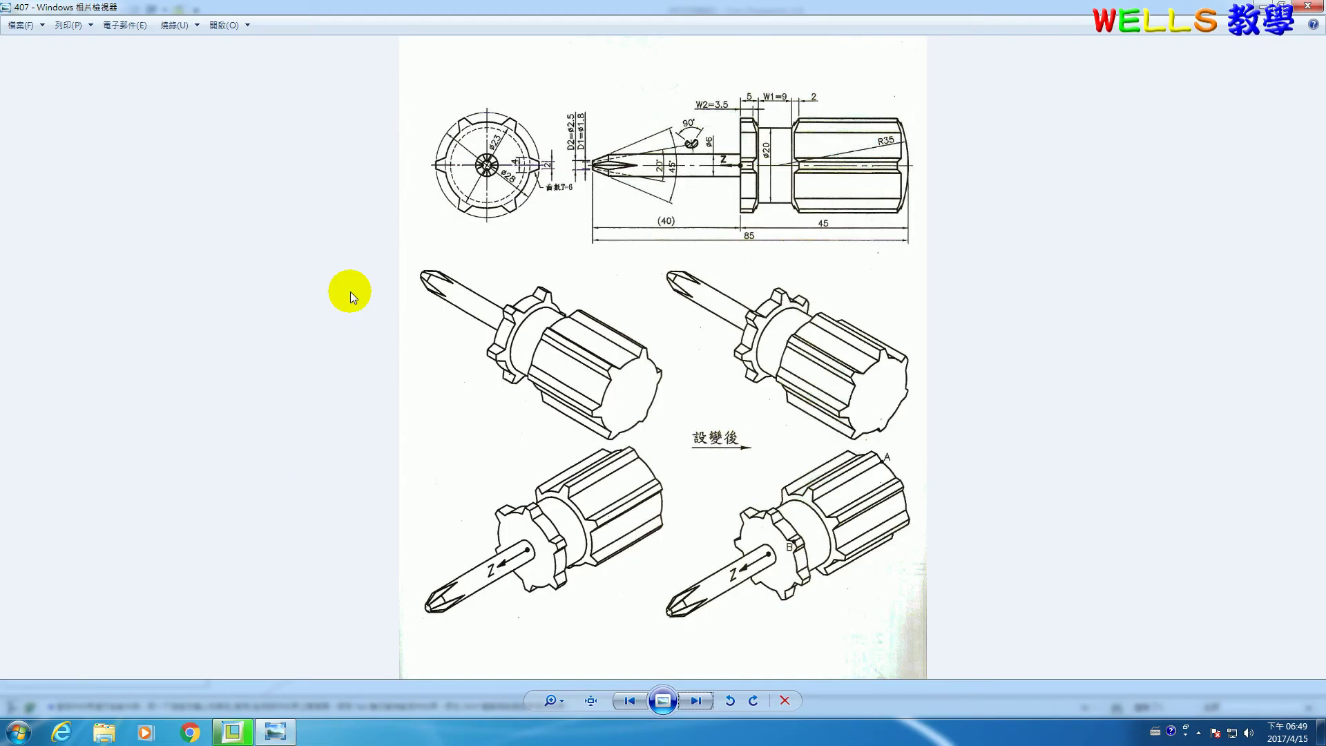
click(232, 730)
double_click(574, 247)
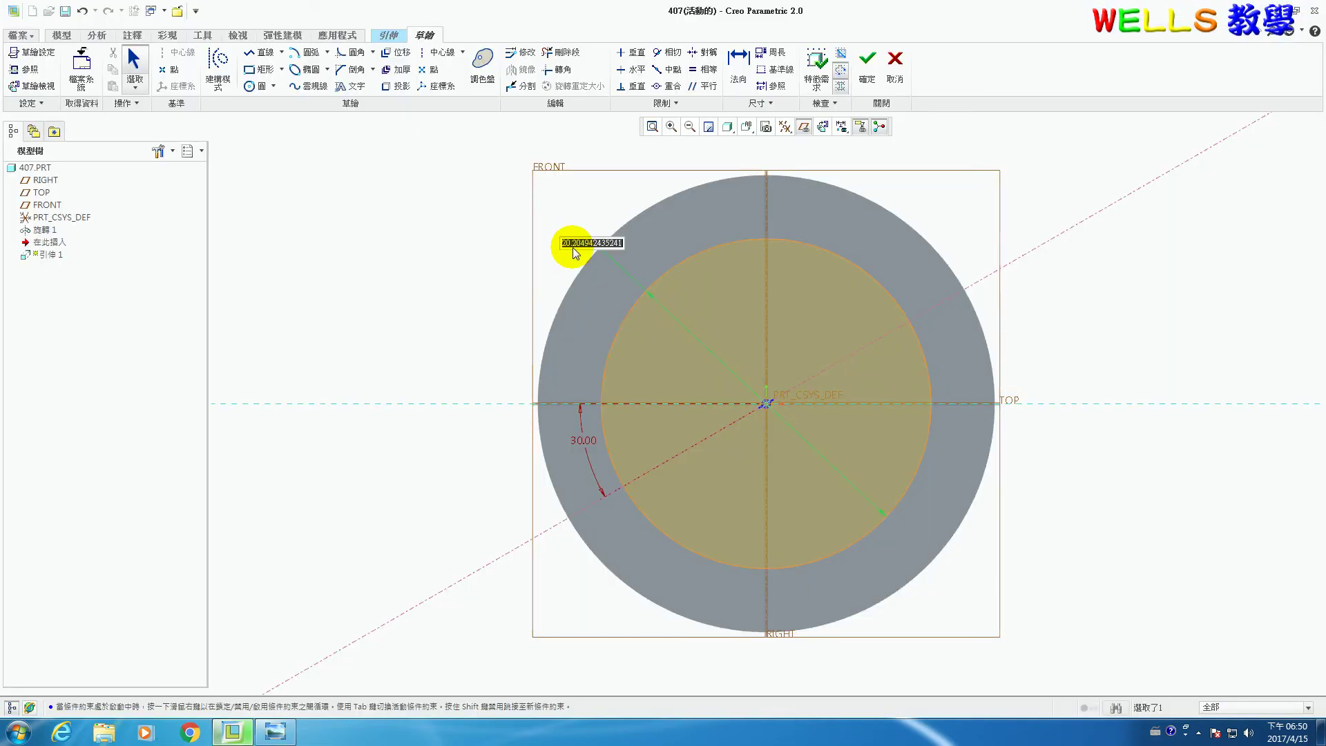
text(23)
key(Return)
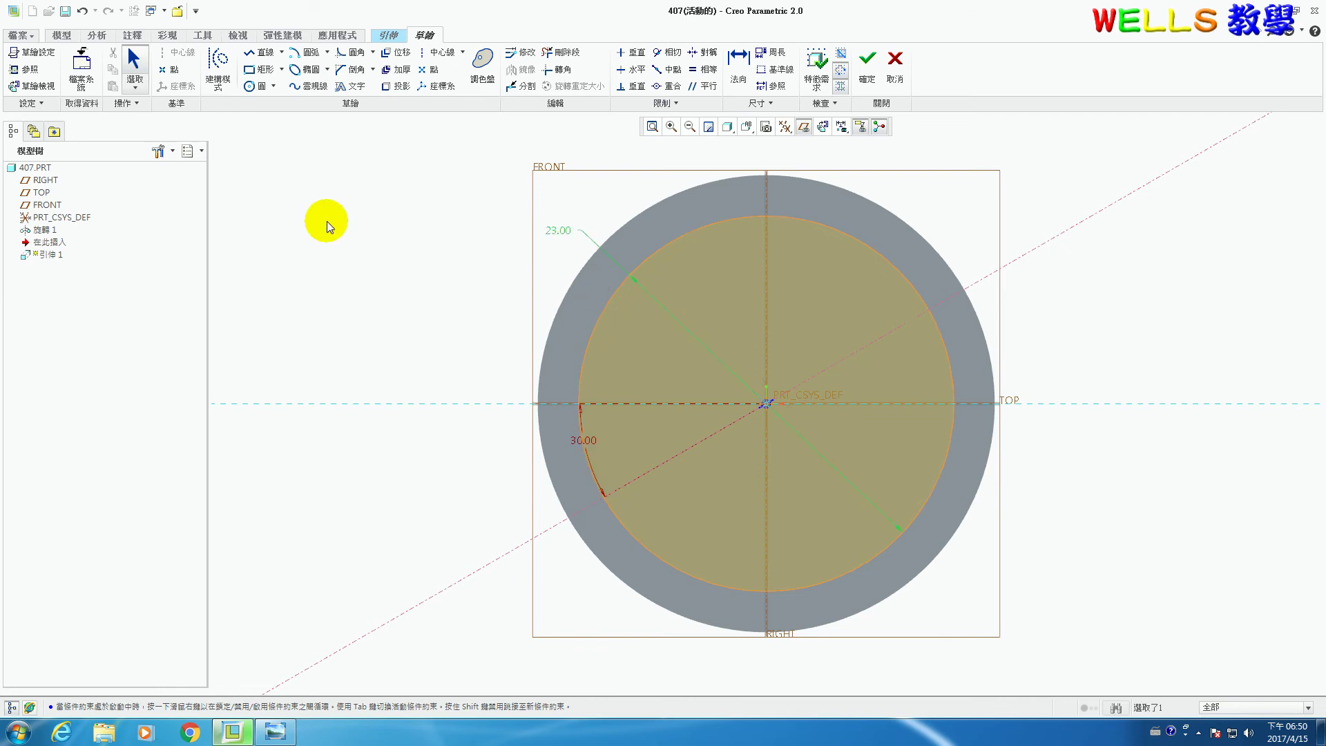
- Add the handle's outer circular edge as a sketch reference
click(27, 69)
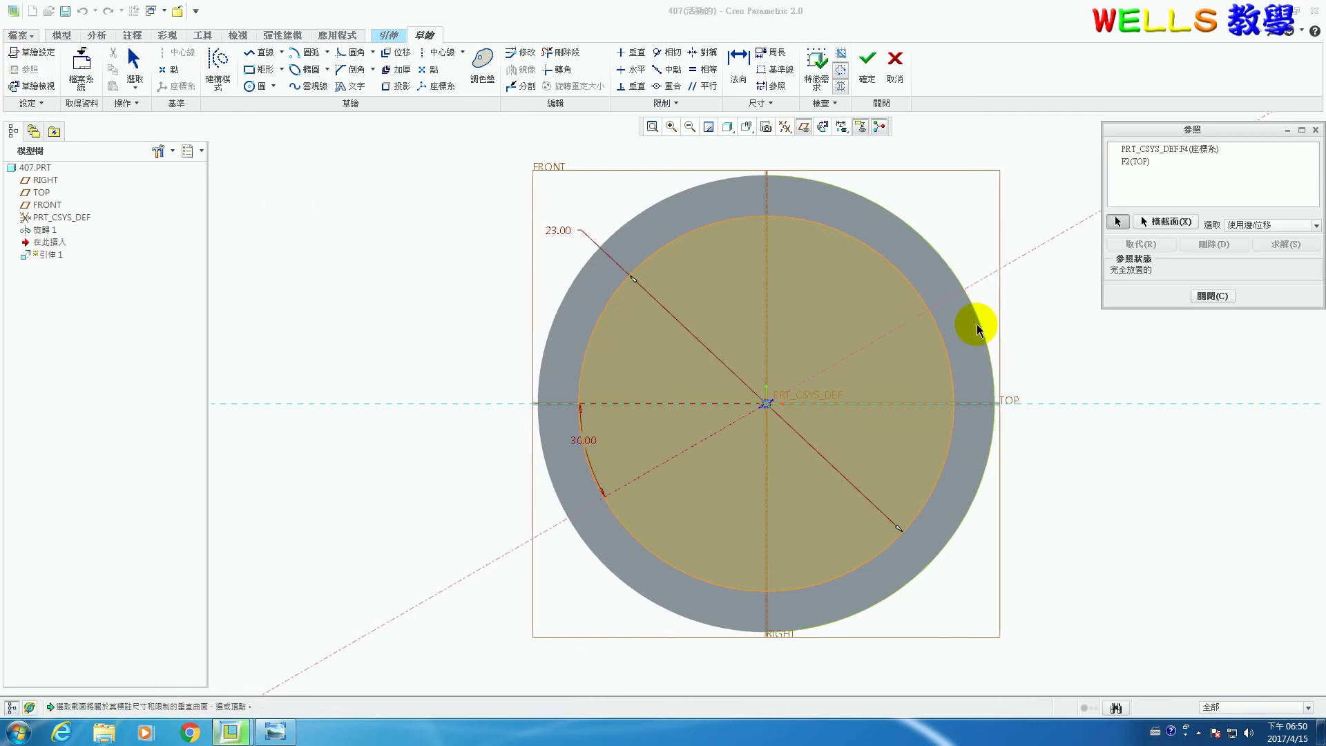
click(979, 321)
click(1215, 297)
- Draw a short slanted line from the 23 circle out to the referenced outer edge, just above the horizontal axis
click(251, 53)
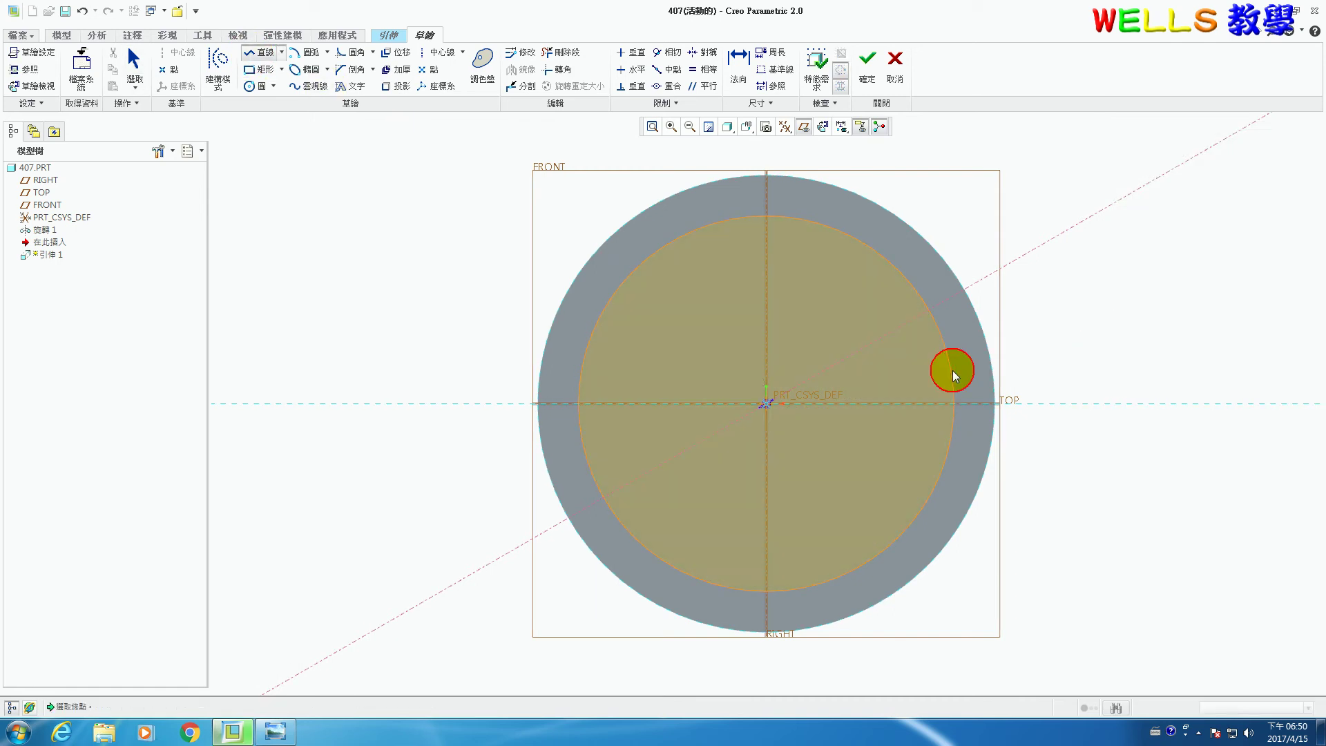
click(951, 371)
click(997, 380)
middle_click(1055, 380)
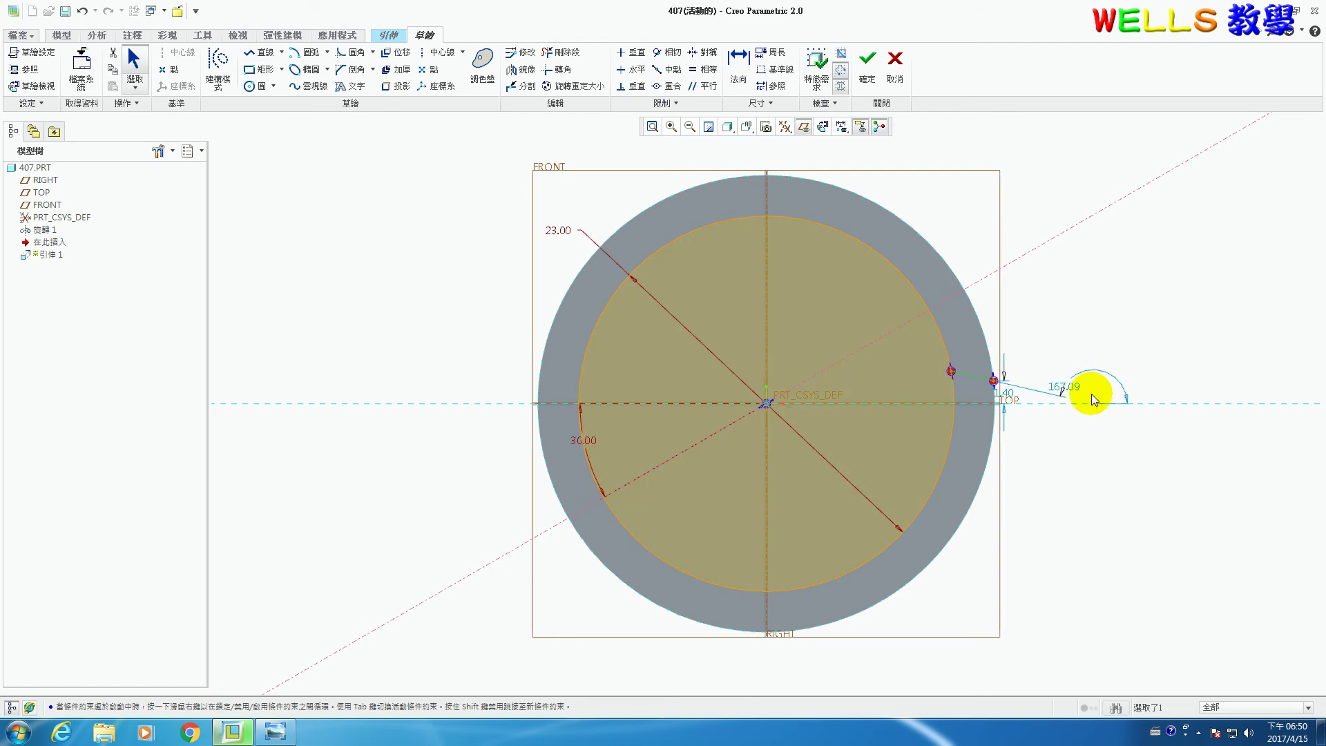
- Try to dimension the slanted line's outer endpoint symmetrically about the horizontal reference
click(742, 68)
click(994, 389)
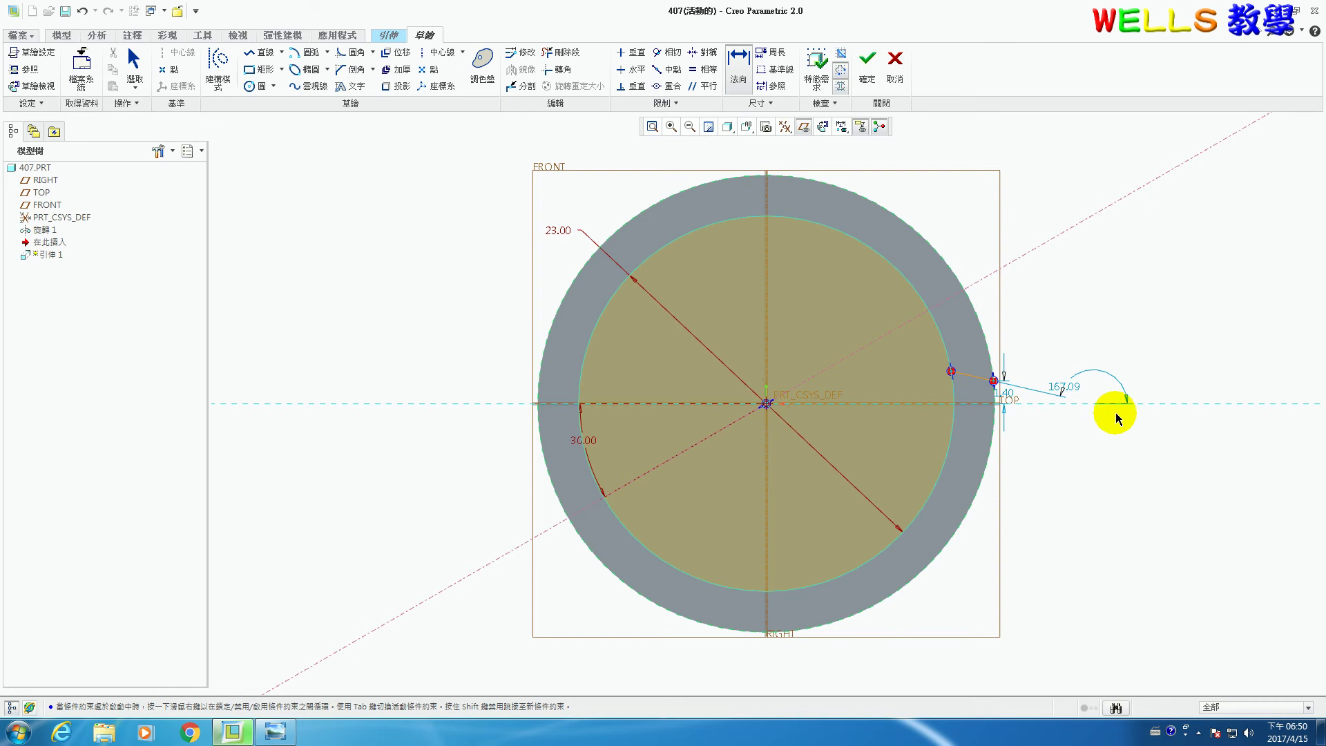
middle_click(1109, 460)
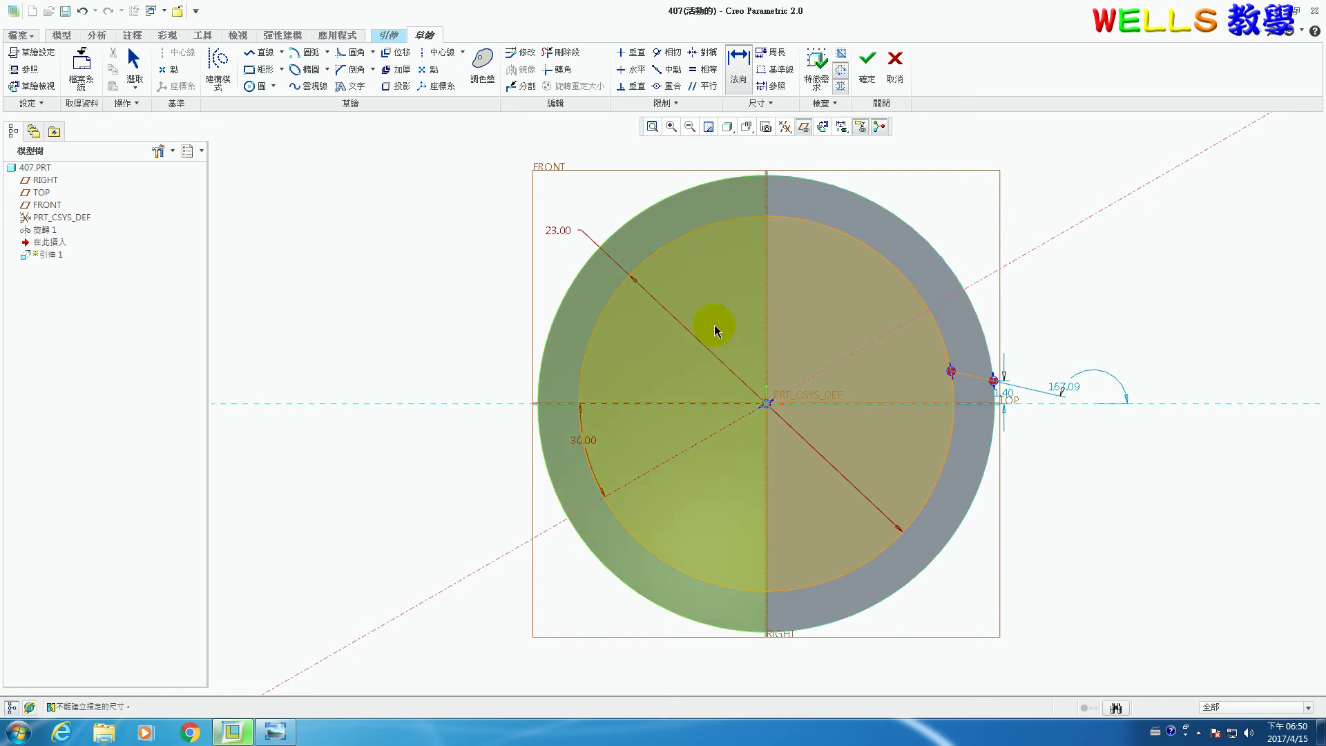
click(740, 77)
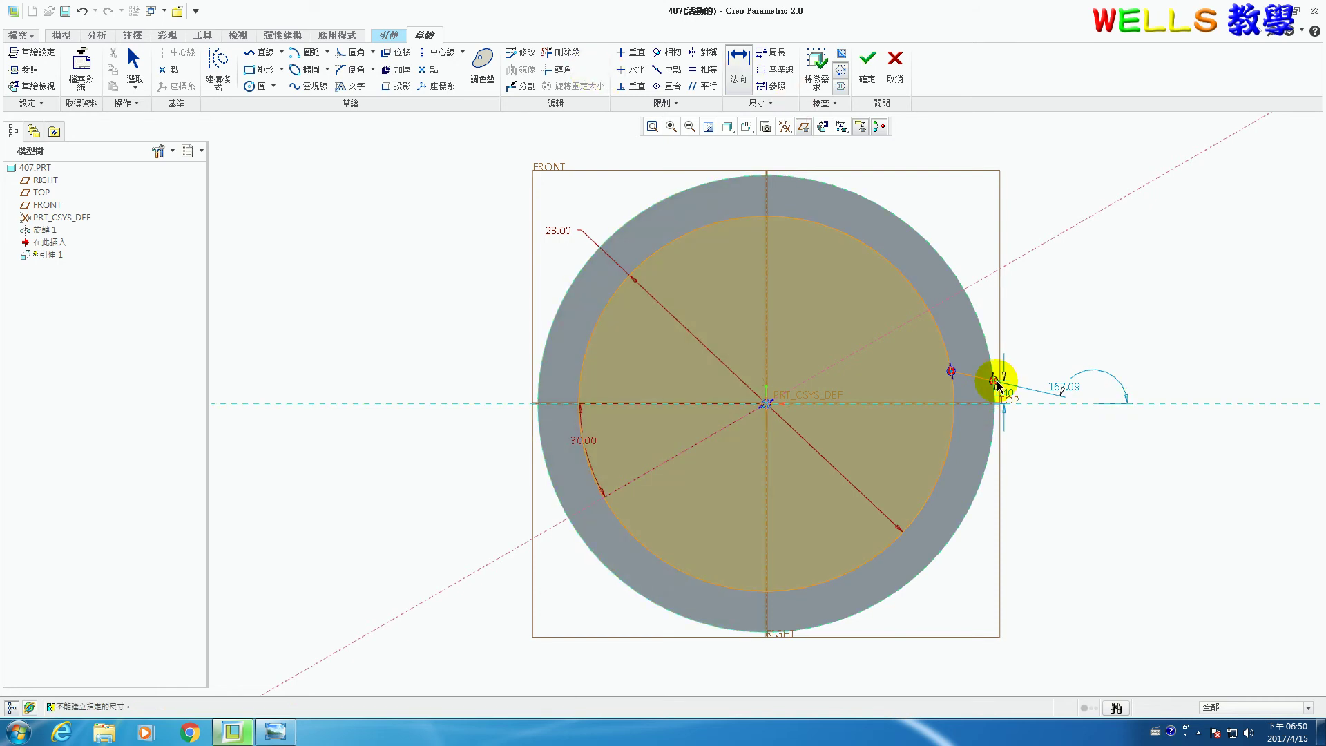
- Draw a horizontal centerline through the origin of the sketch
click(439, 53)
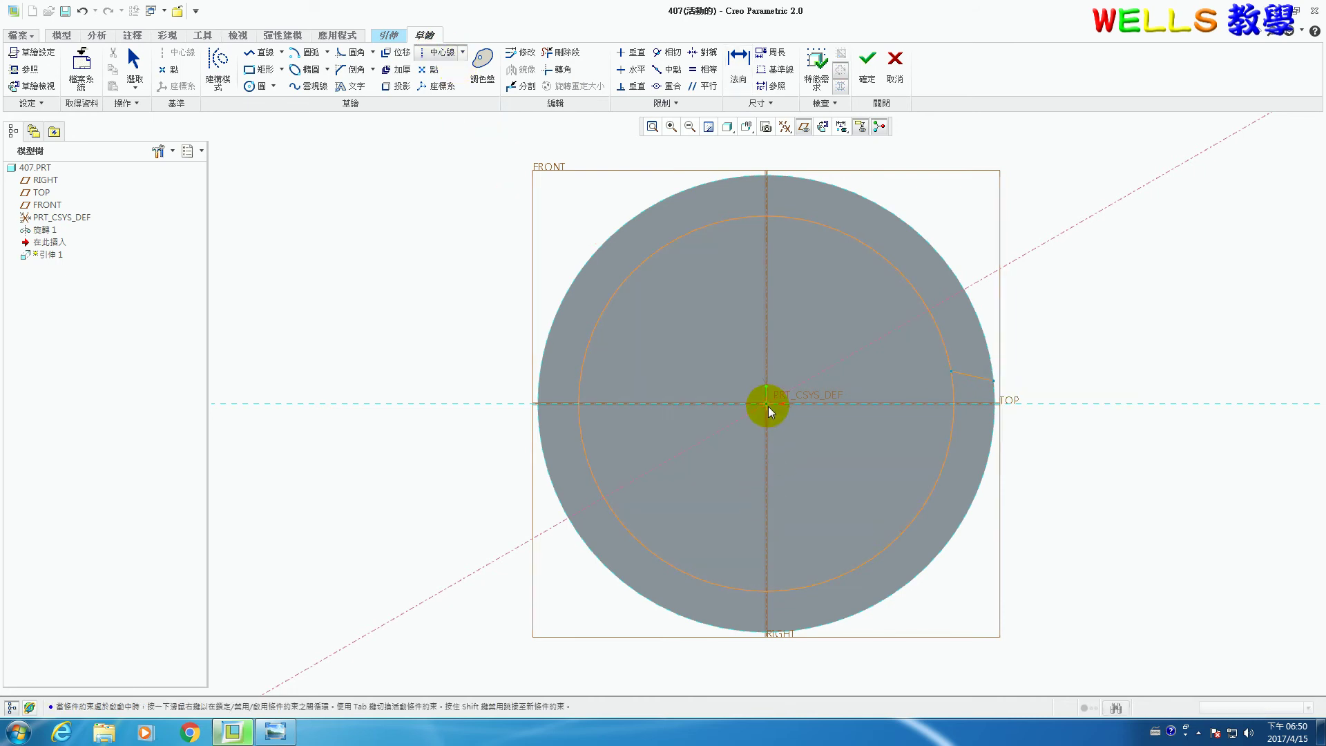
click(1134, 484)
middle_click(1134, 483)
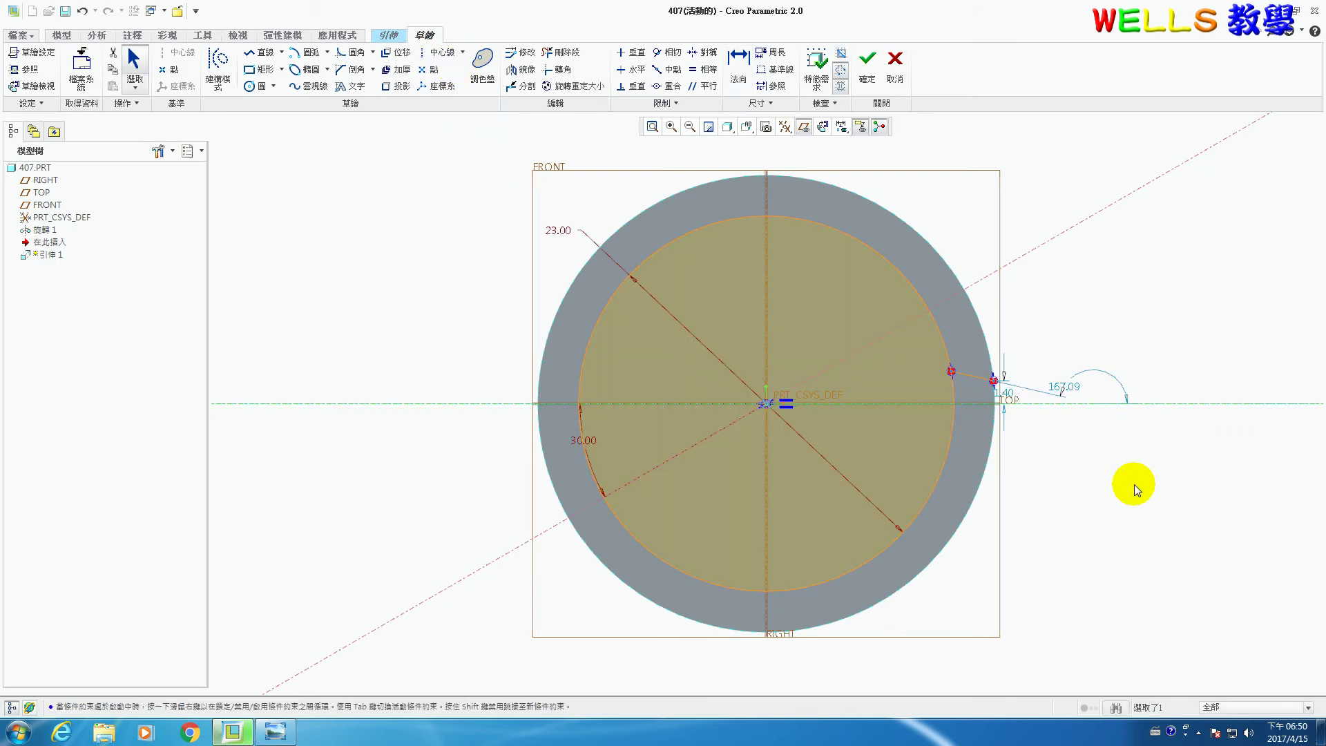
- Dimension the slanted line's outer and inner endpoints as full widths symmetric about the horizontal centerline
click(740, 61)
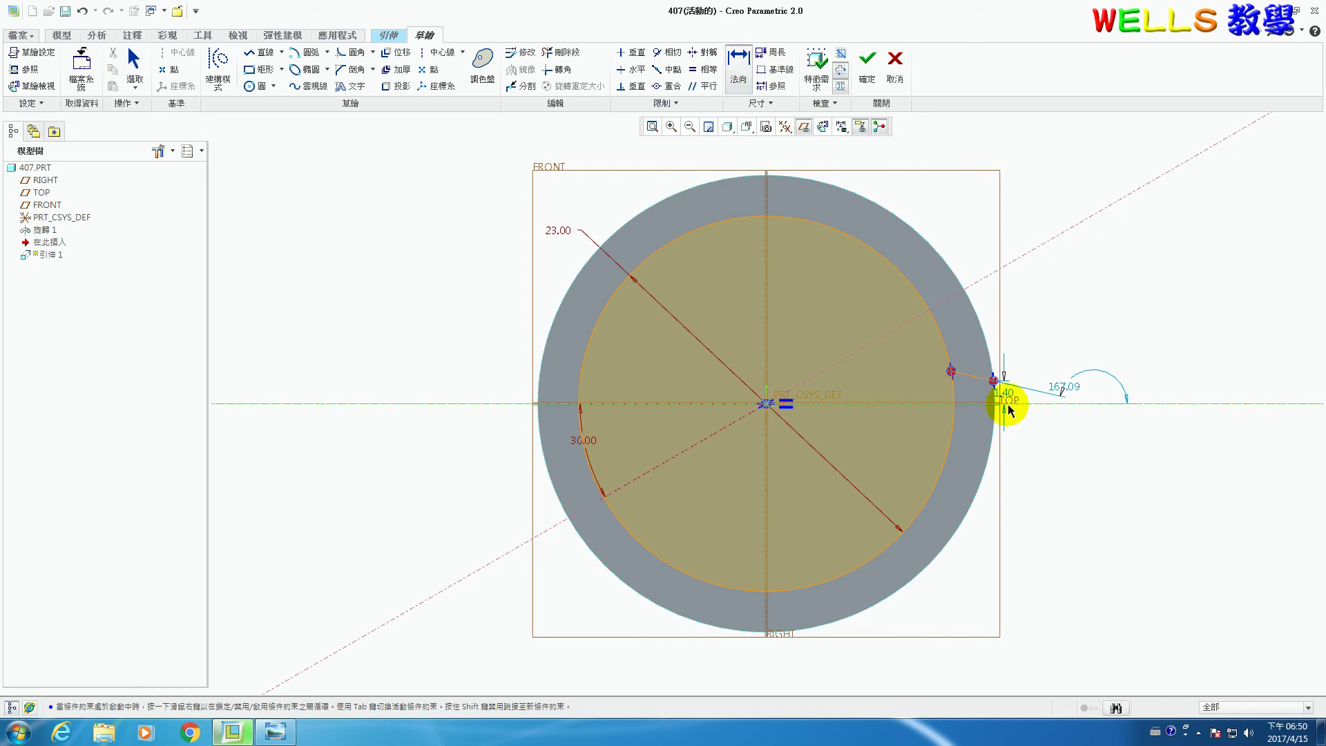
click(994, 382)
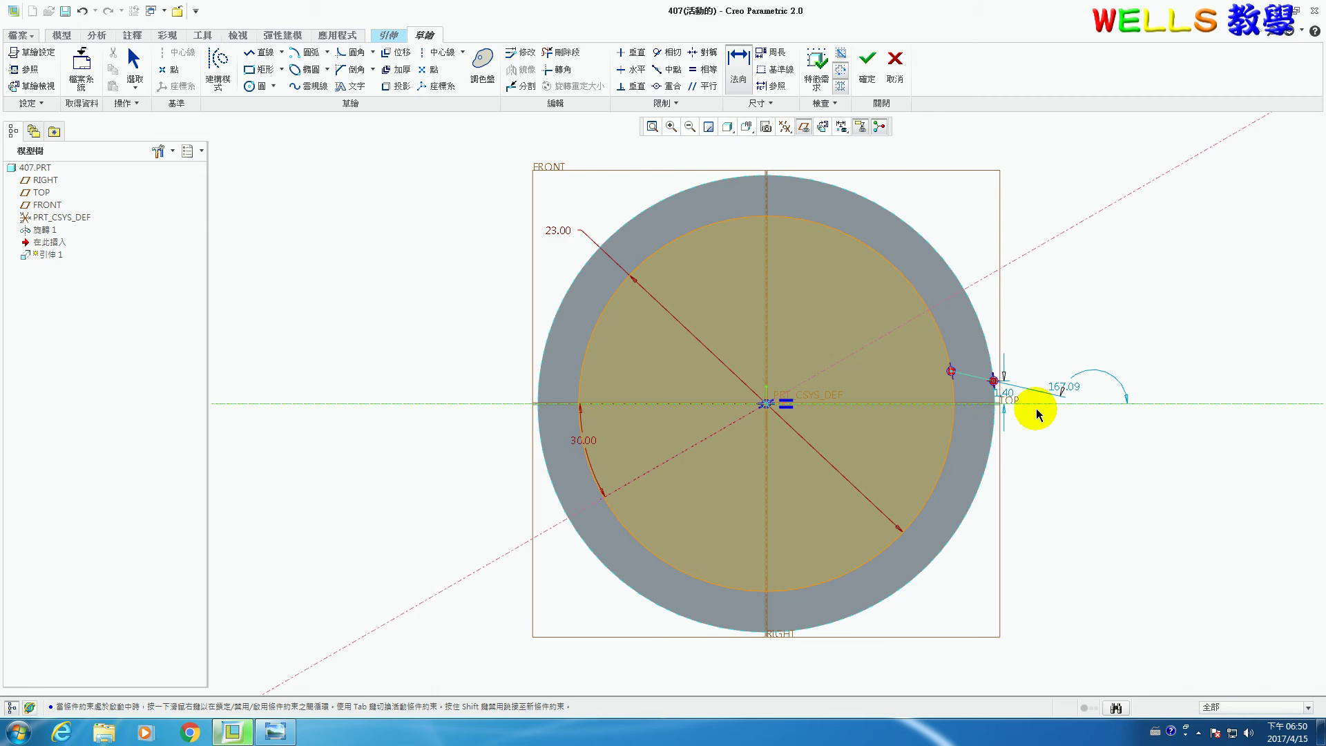
click(951, 371)
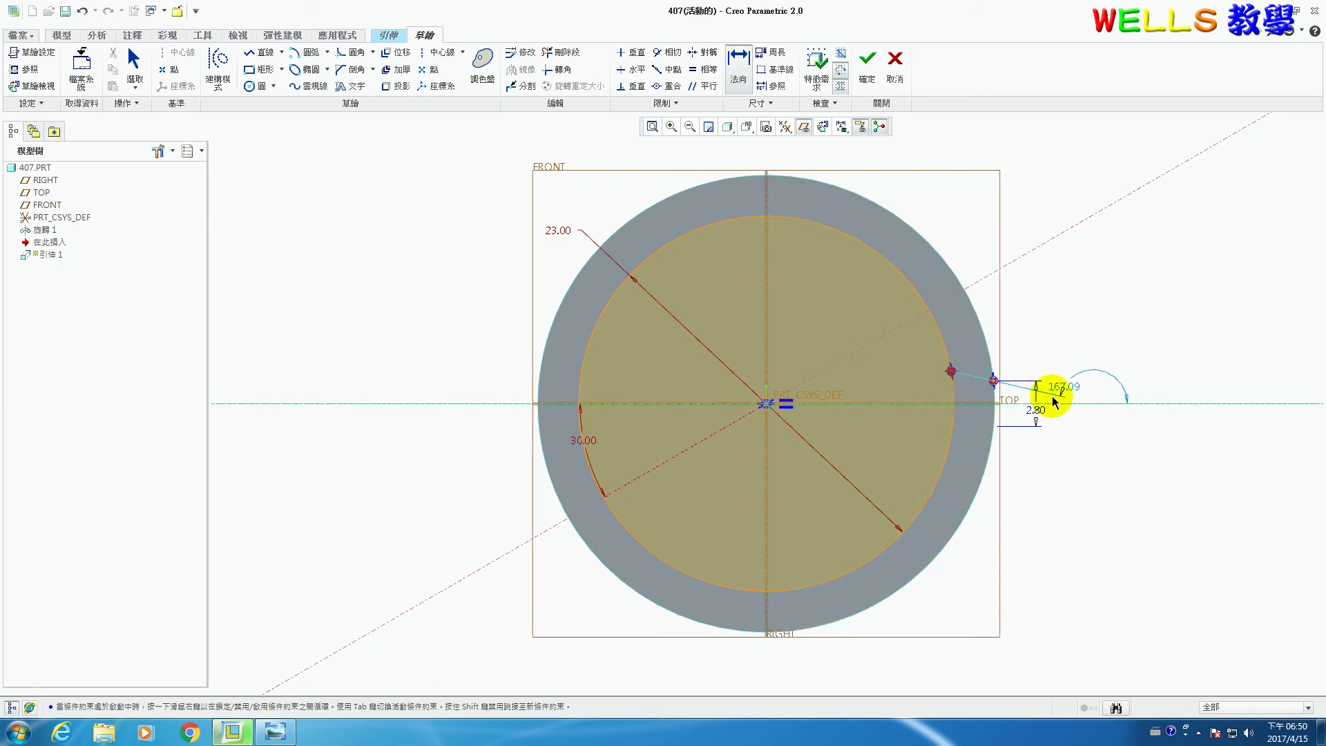
middle_click(1078, 404)
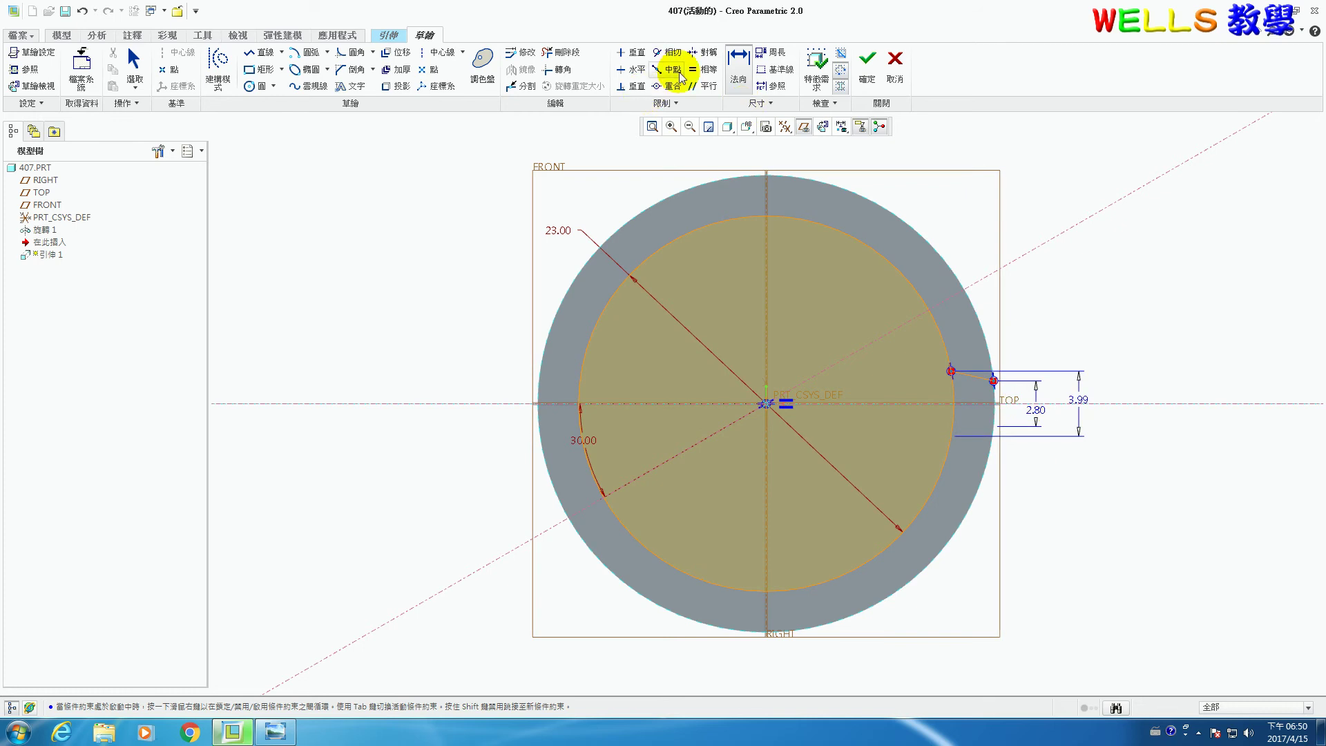
- Trim the 23 circle down to the short arc between the inclined centerline and the slanted line
click(561, 52)
click(864, 251)
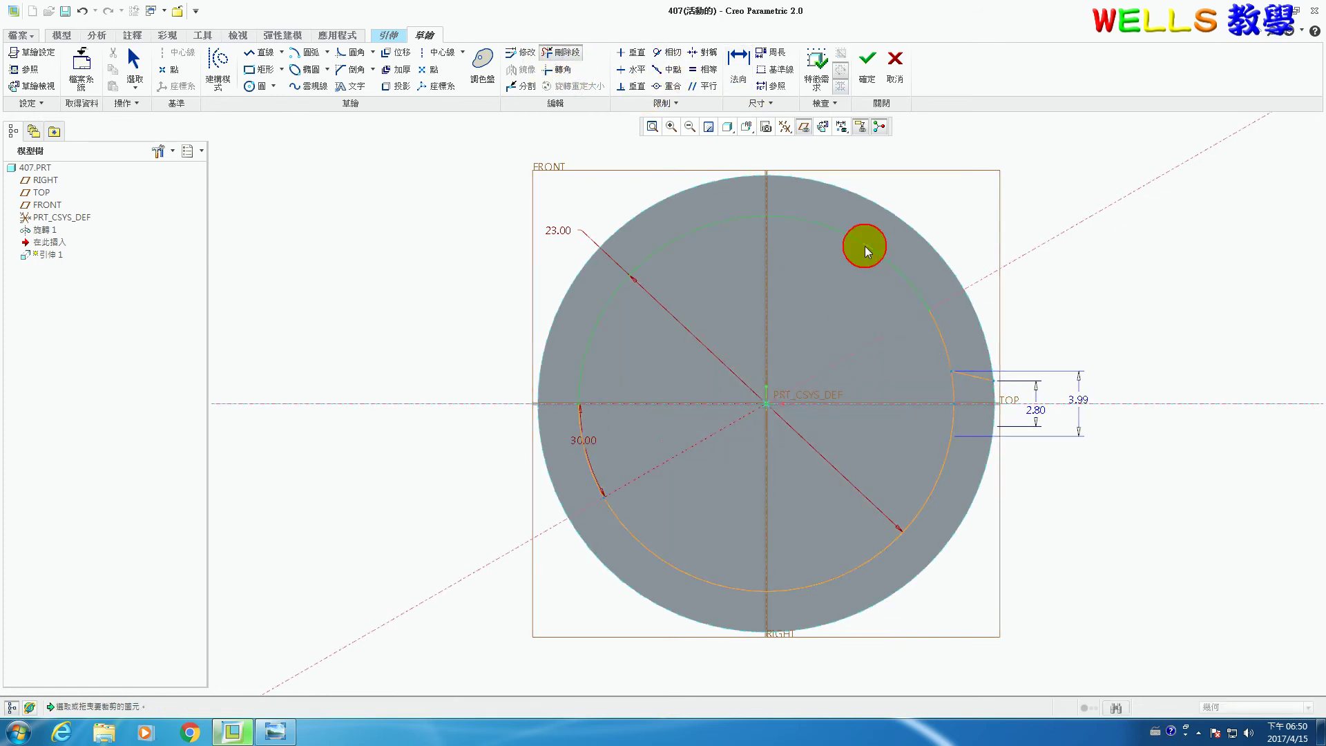
click(595, 480)
click(661, 553)
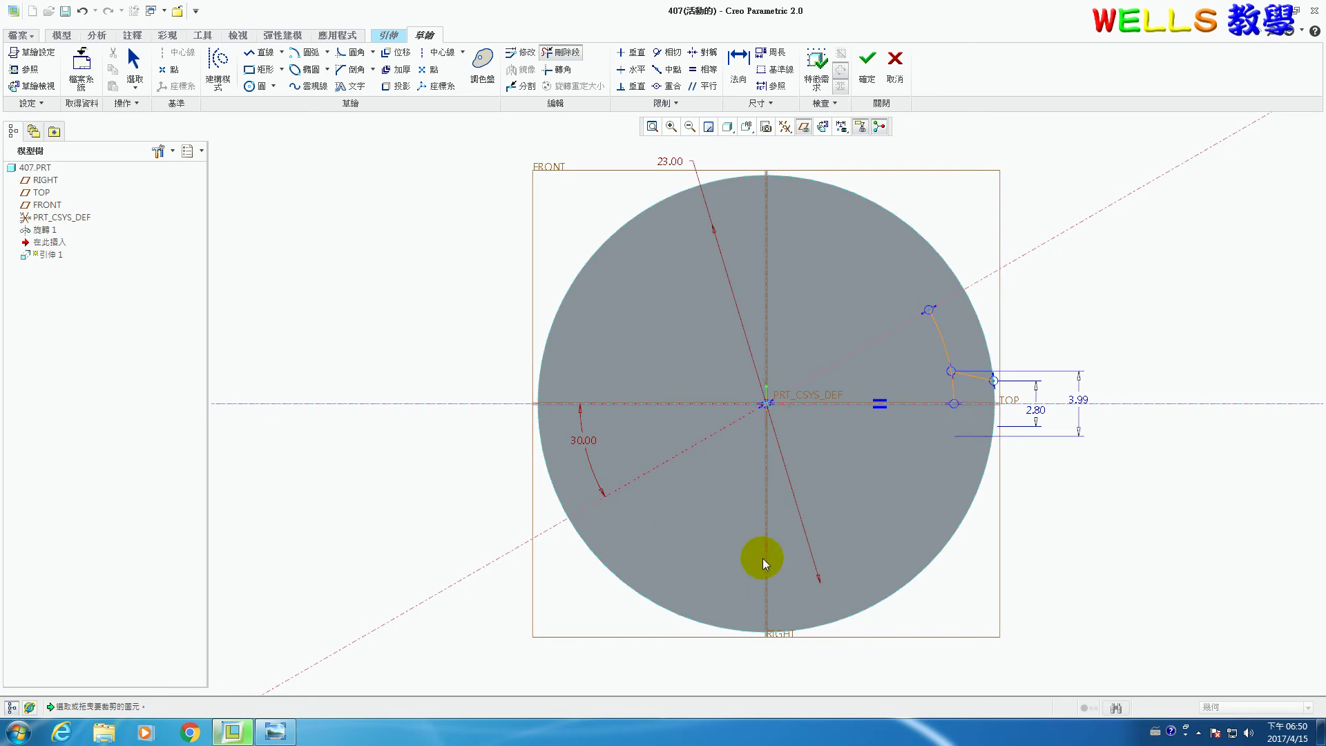
click(951, 388)
middle_click(991, 521)
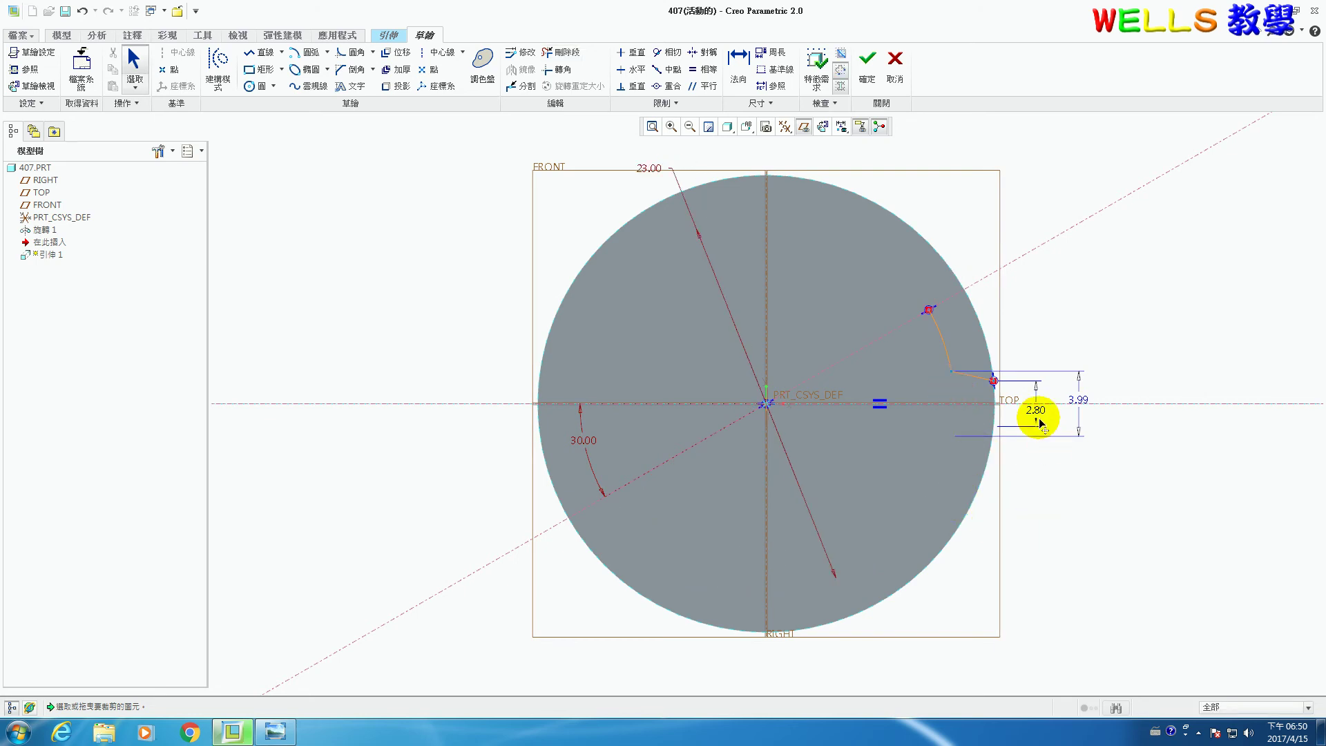
- Set the symmetric width at the slanted line's outer endpoint to 2 and at its inner endpoint to 4
text(2)
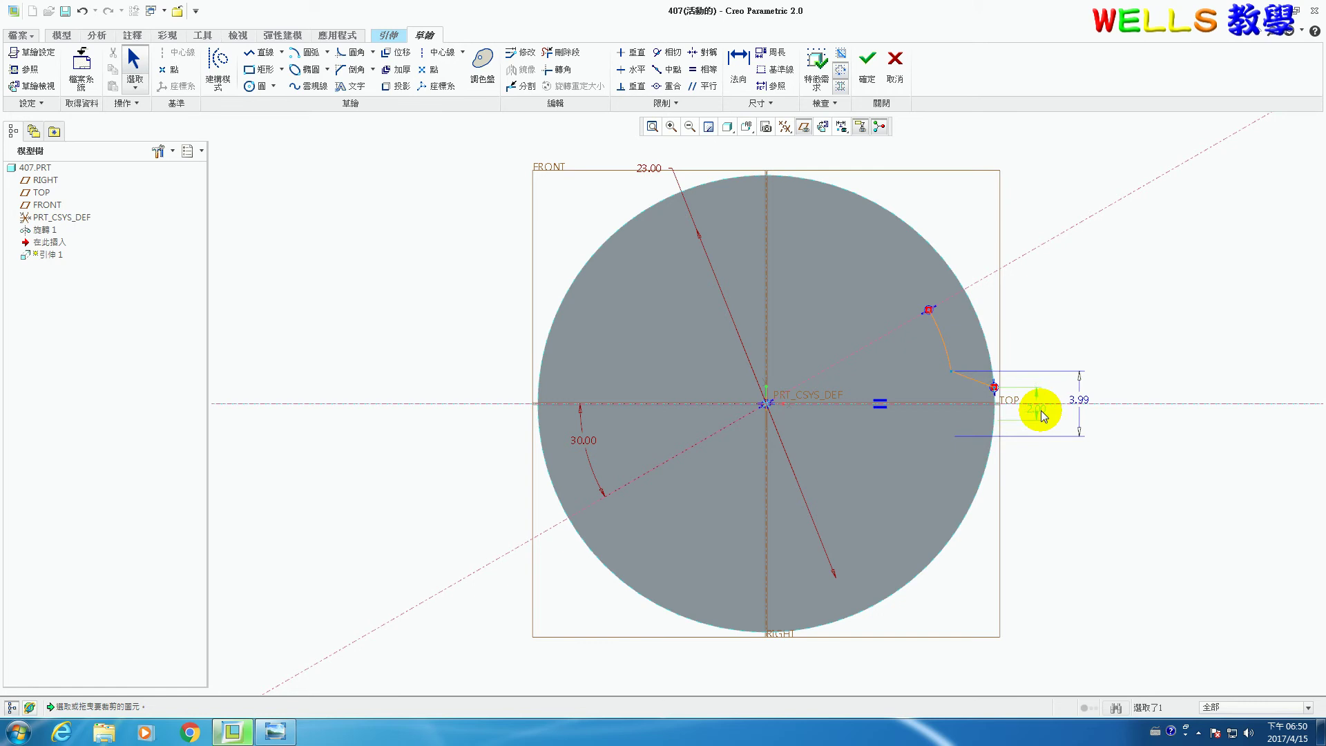
key(Return)
double_click(1078, 399)
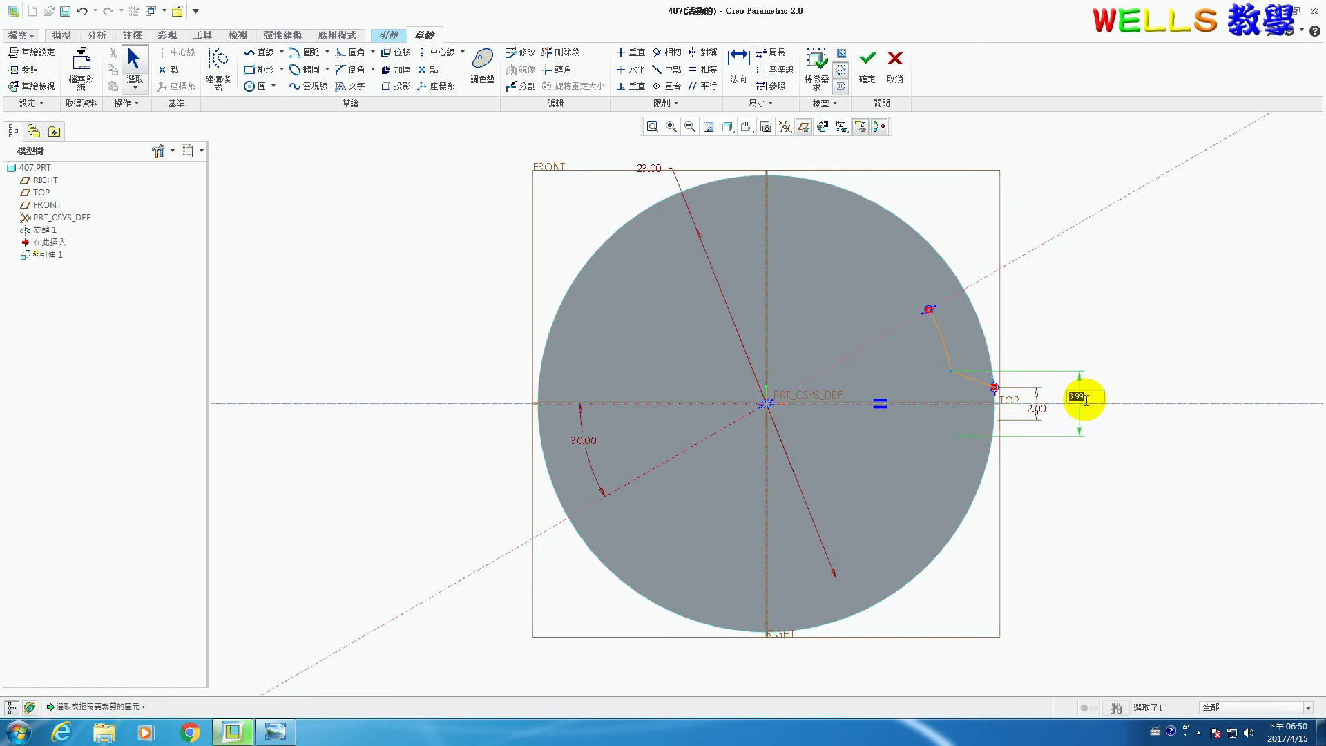
key(Return)
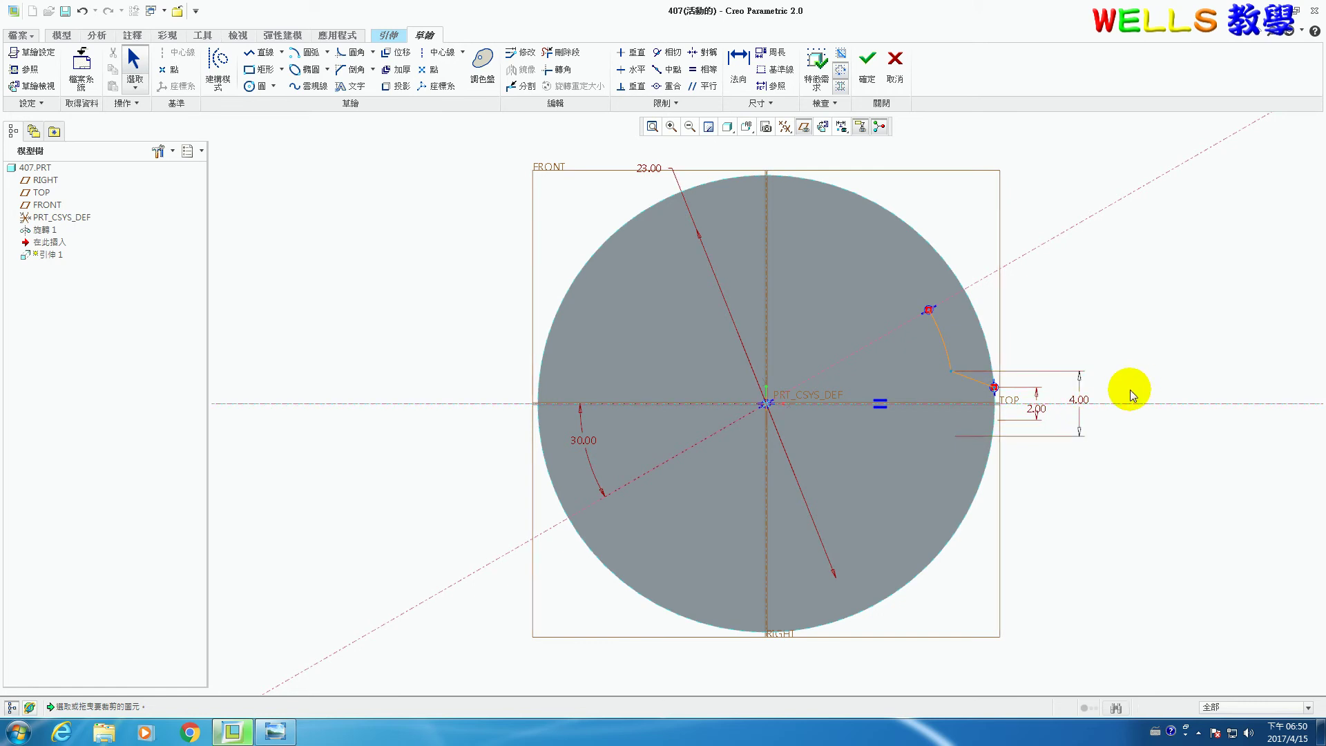
- Mirror the arc and slanted line about the 30-degree centerline and finish the groove sketch
drag(915, 292, 1036, 448)
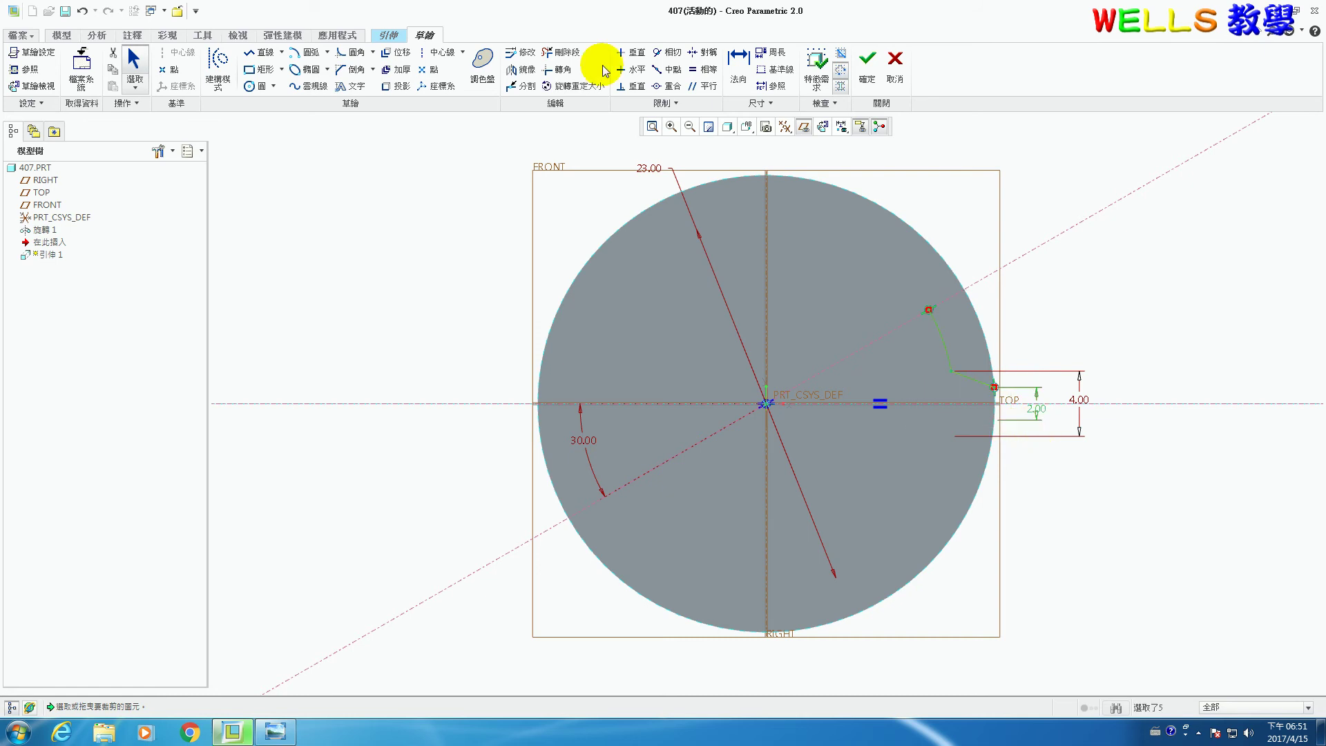
click(529, 75)
click(992, 274)
click(867, 64)
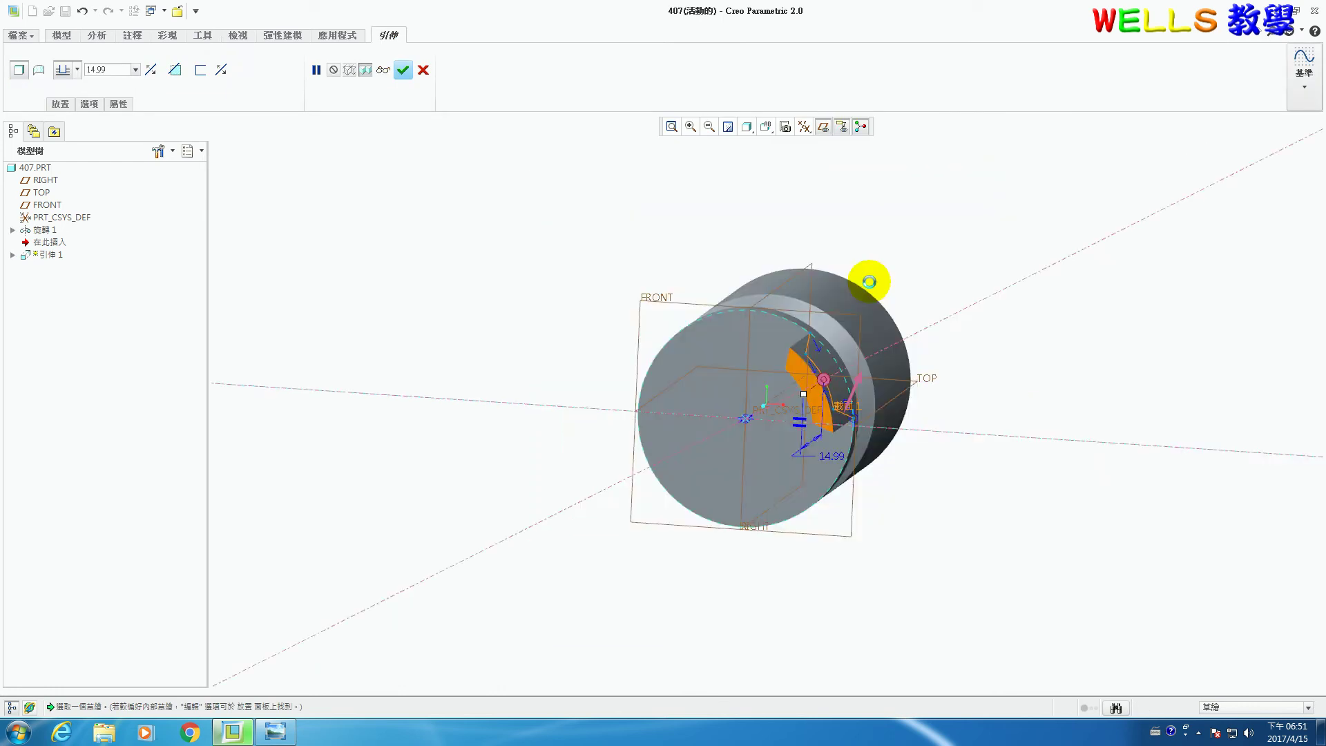
- Extrude the groove profile as a material-removing cut through the whole handle body, with its direction flipped
click(150, 70)
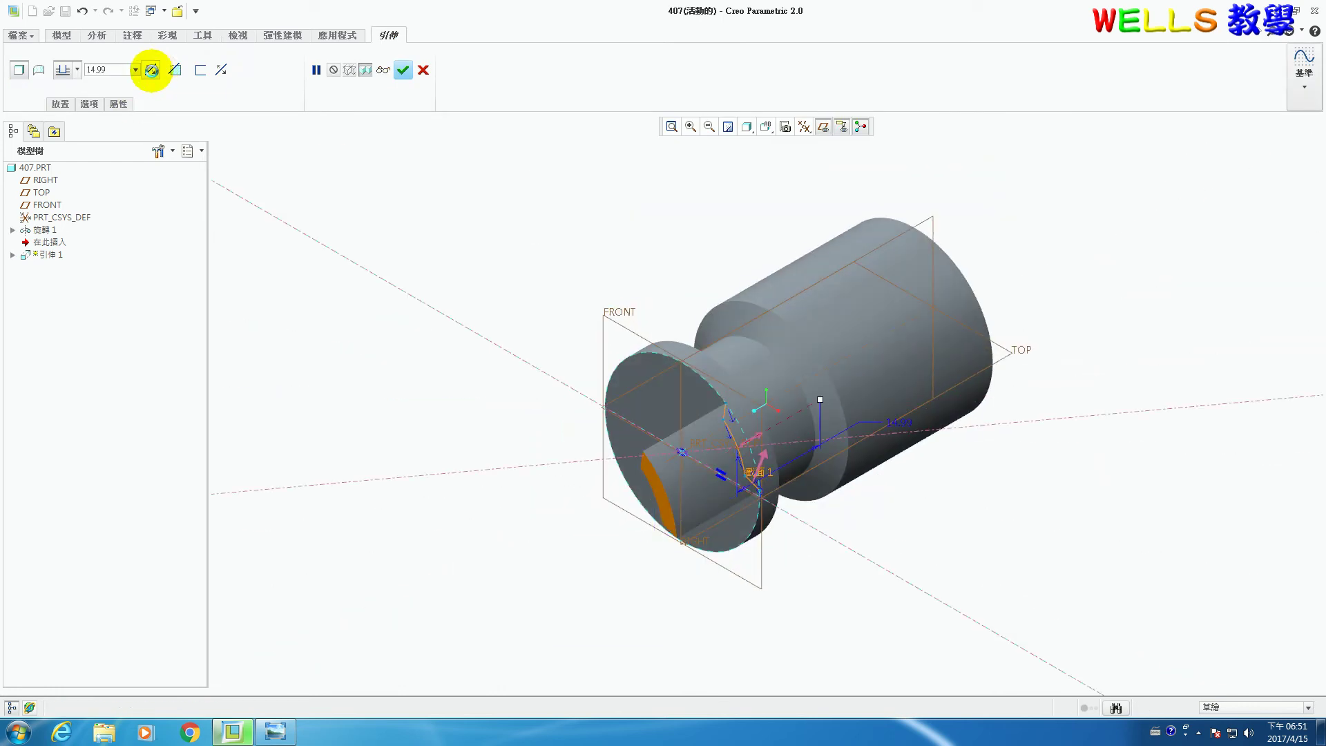
click(76, 69)
click(63, 151)
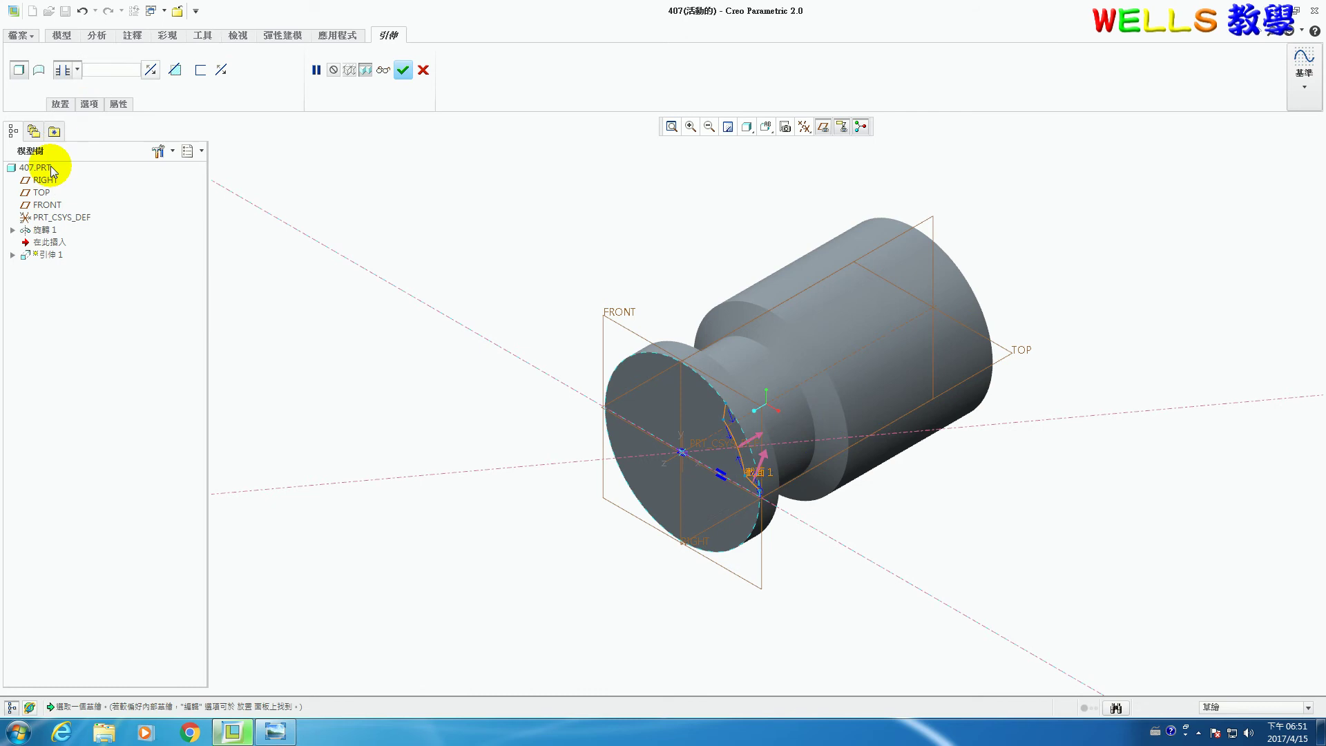
click(175, 70)
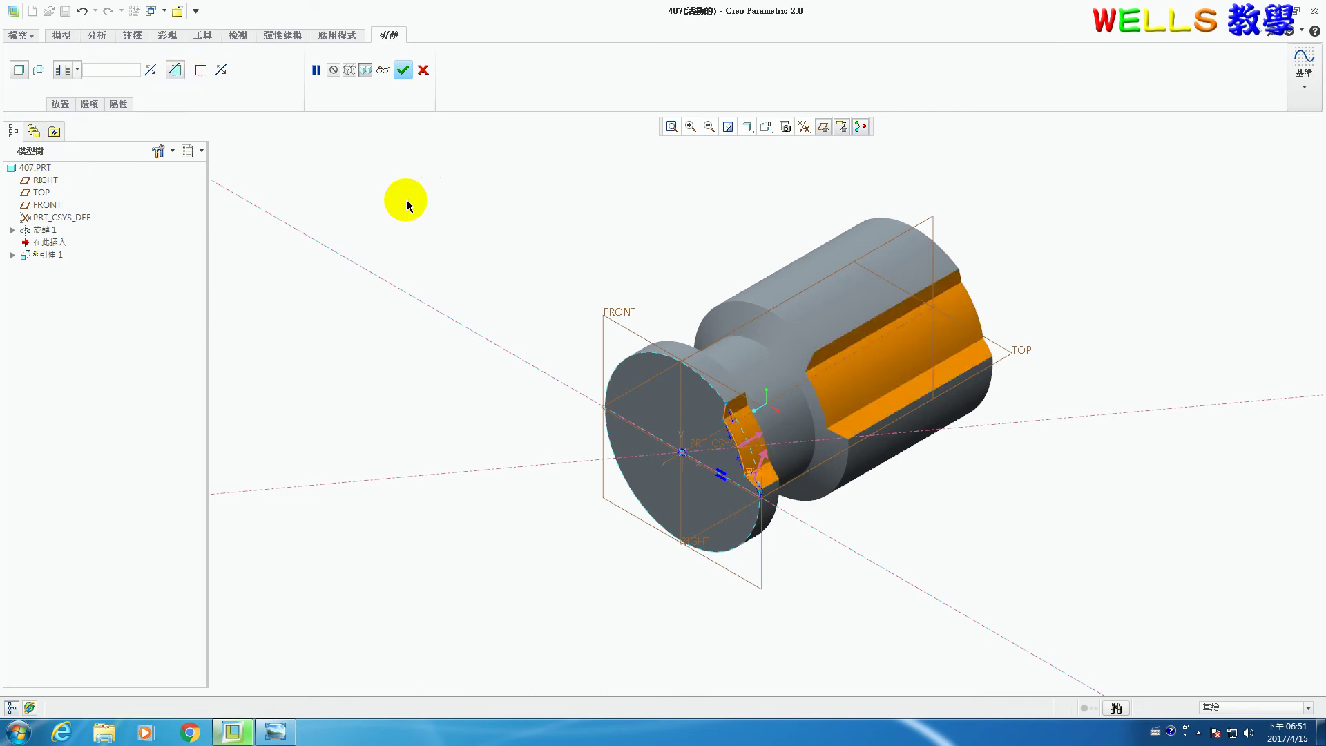
click(402, 70)
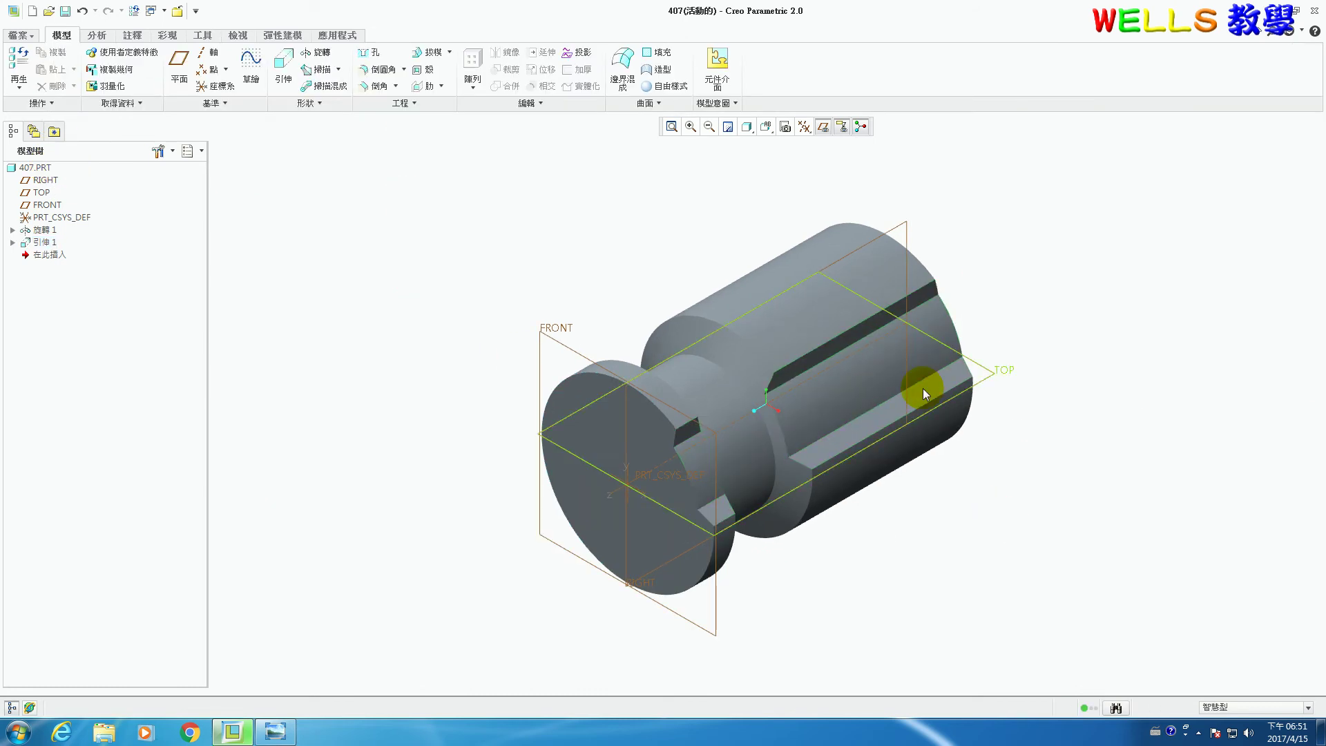
- Pattern the groove cut around the handle's central axis with 6 members spread evenly over 360 degrees
click(44, 242)
click(473, 69)
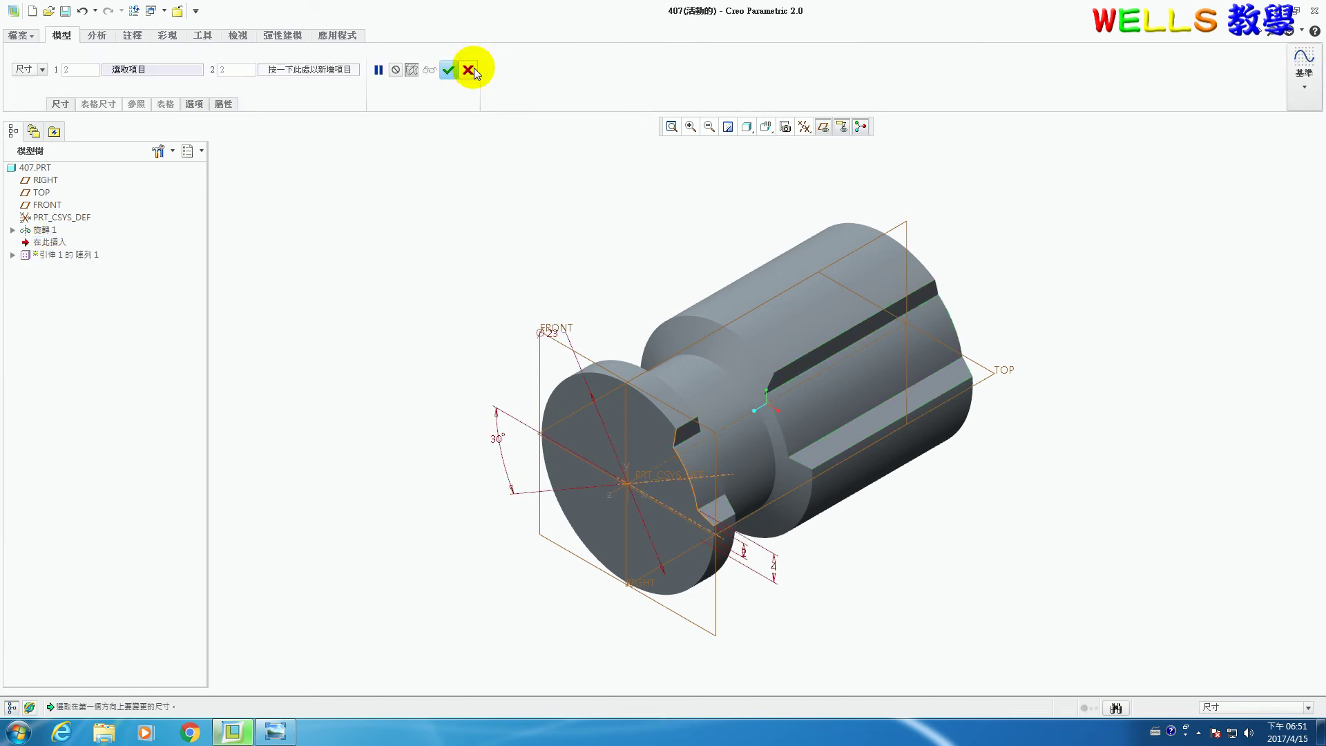
click(33, 69)
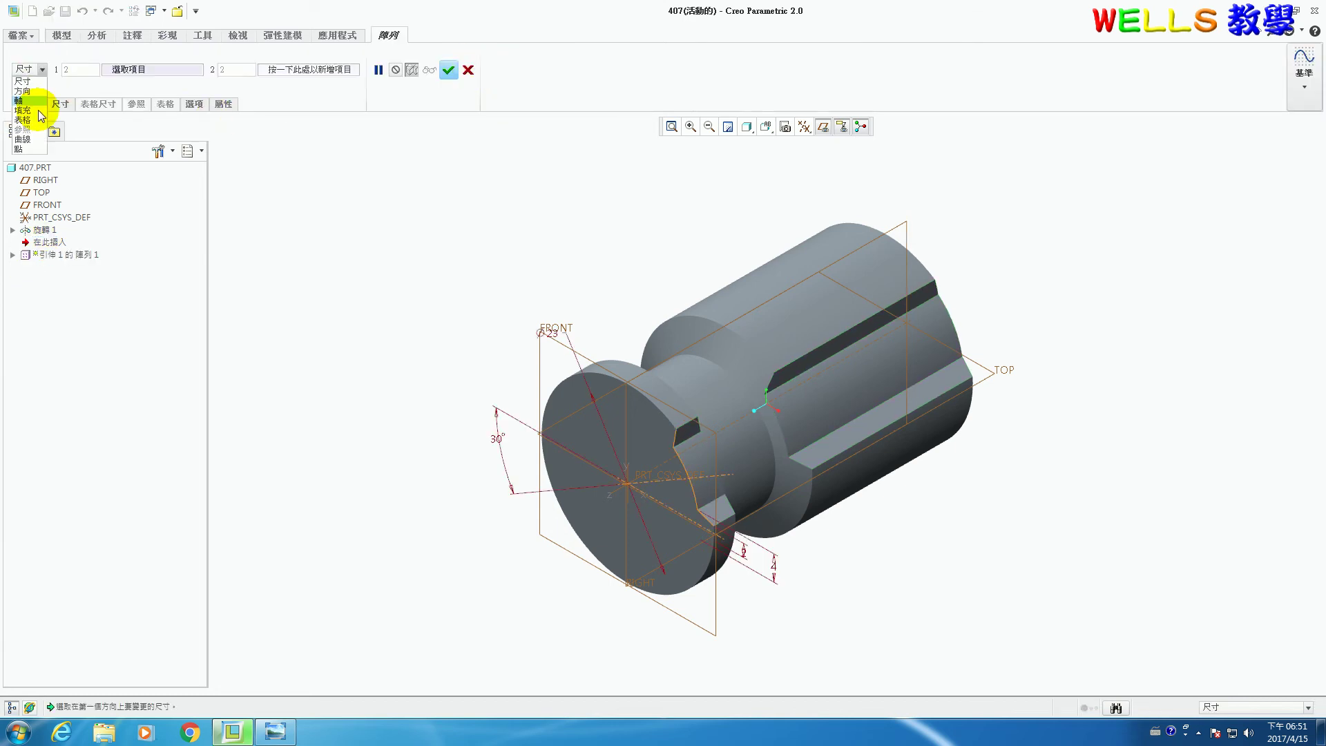
click(22, 100)
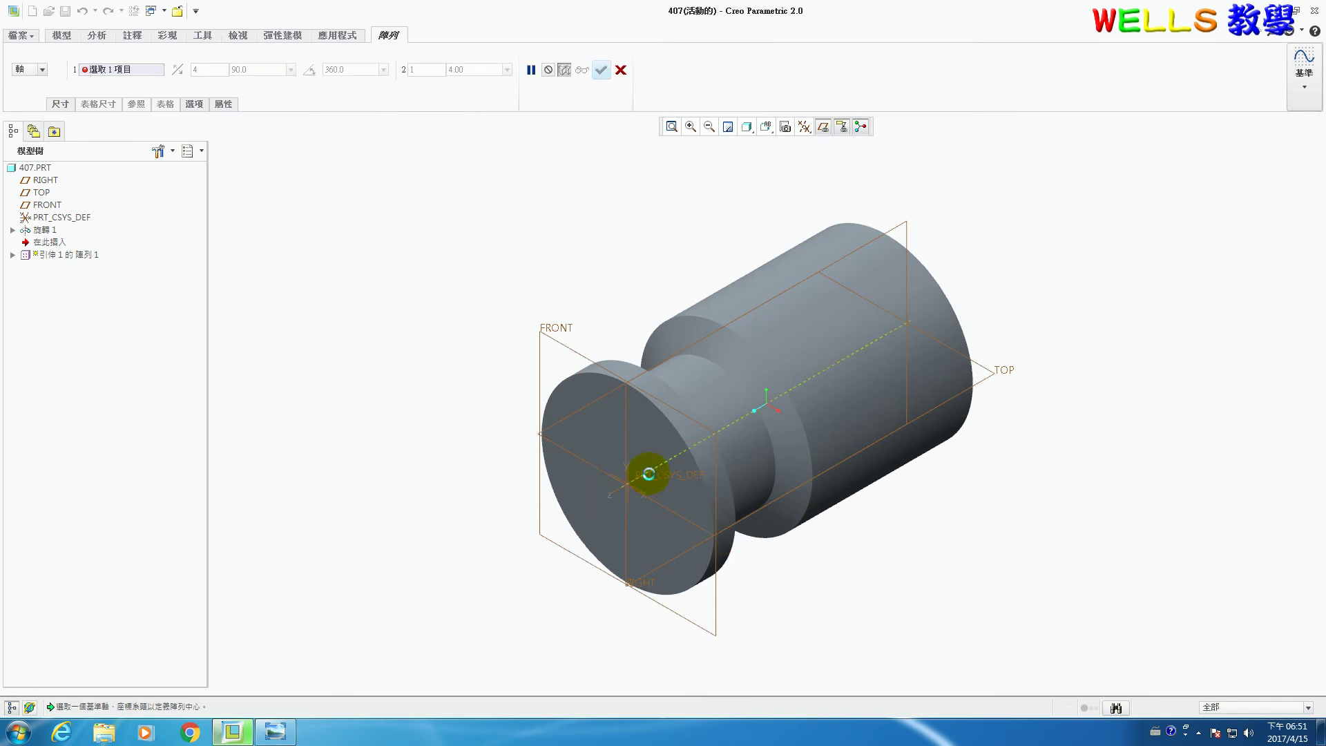
click(649, 474)
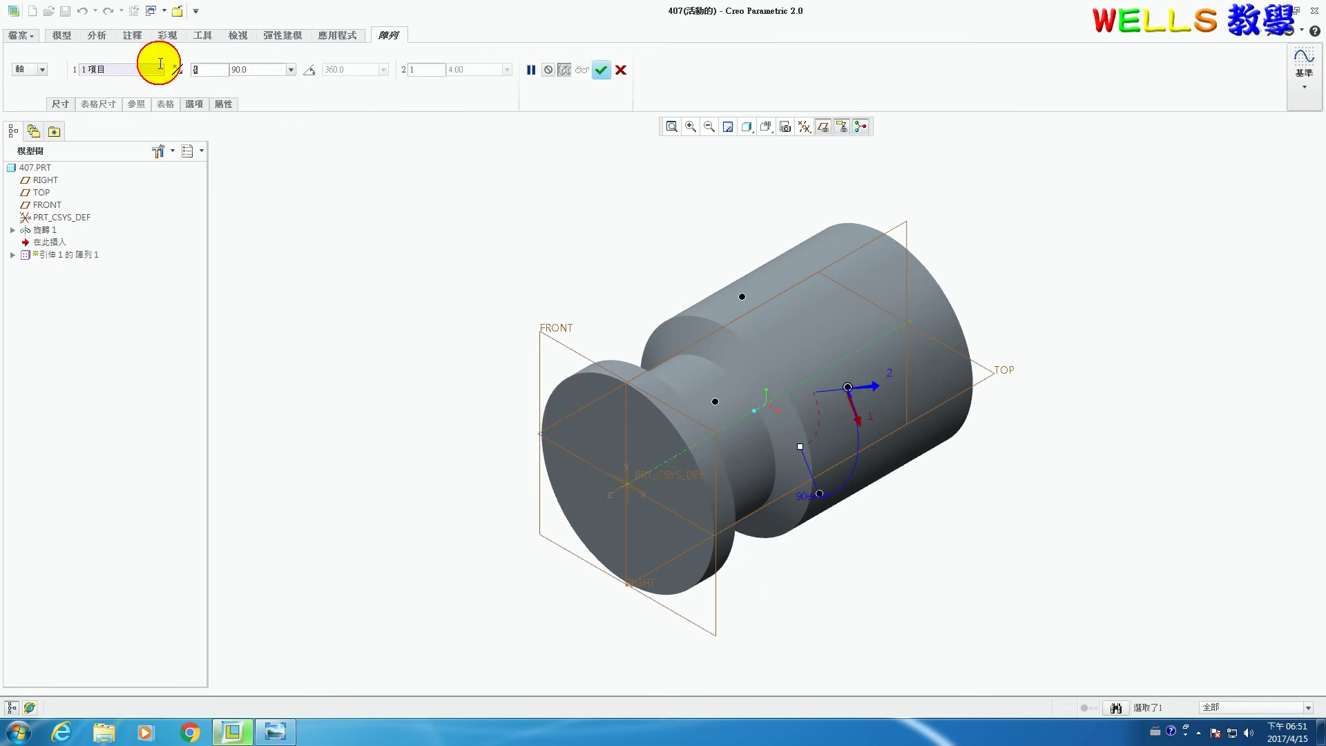
text(6)
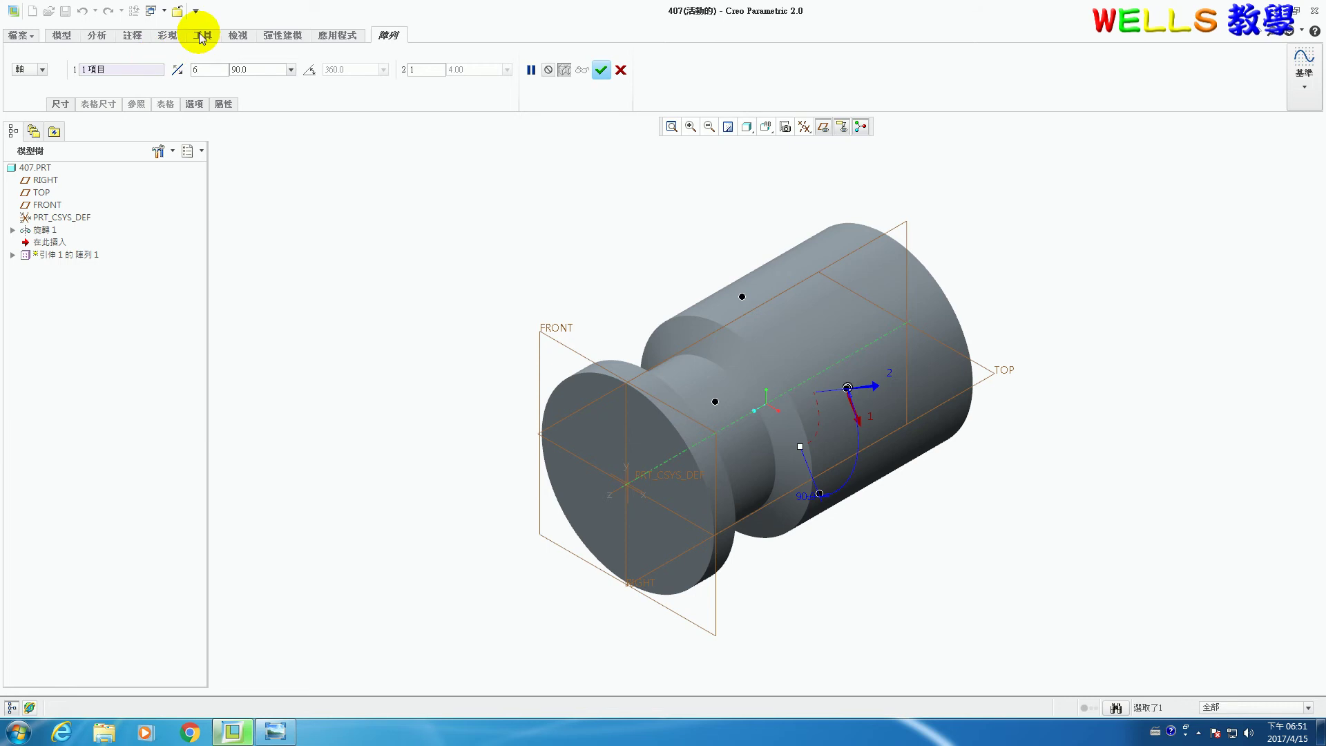
click(310, 69)
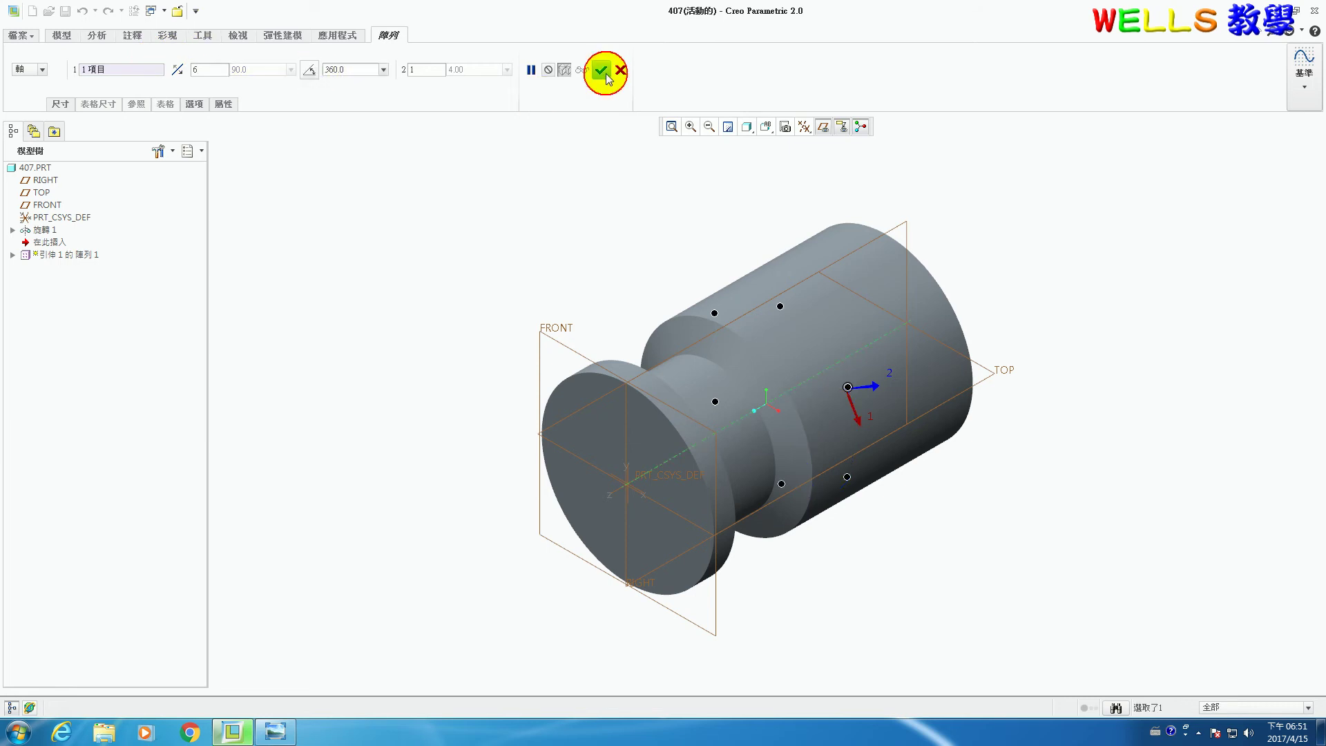
click(600, 70)
click(367, 305)
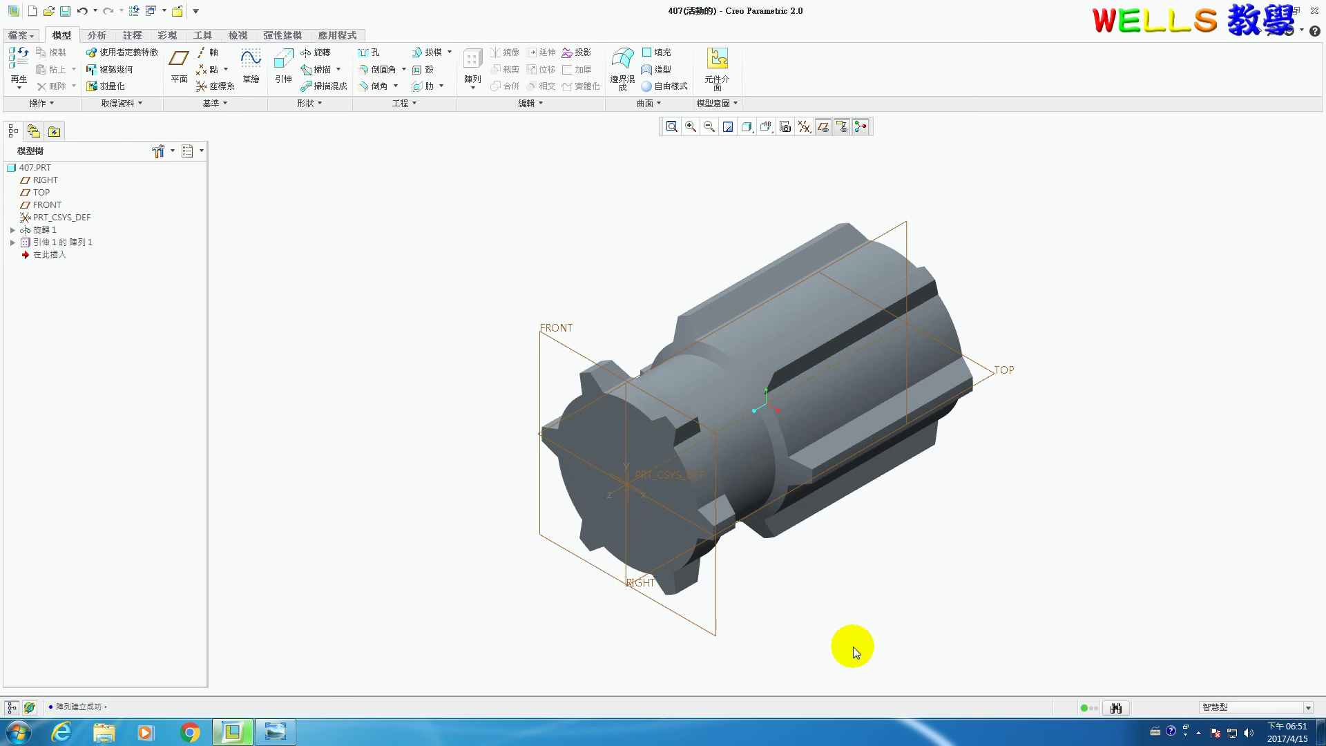
- Check the blade on drawing 407, and start a Revolve sketch on the RIGHT plane with a horizontal centerline through the origin
click(282, 731)
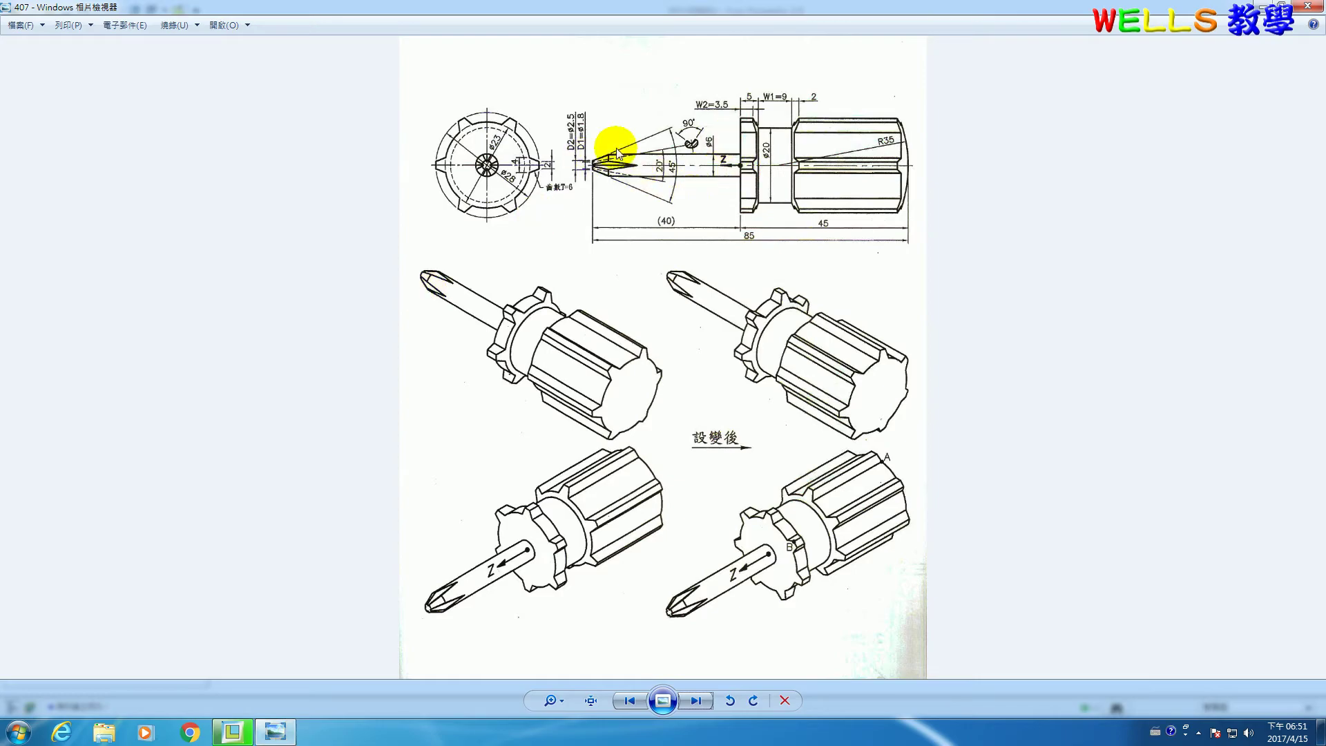
click(232, 730)
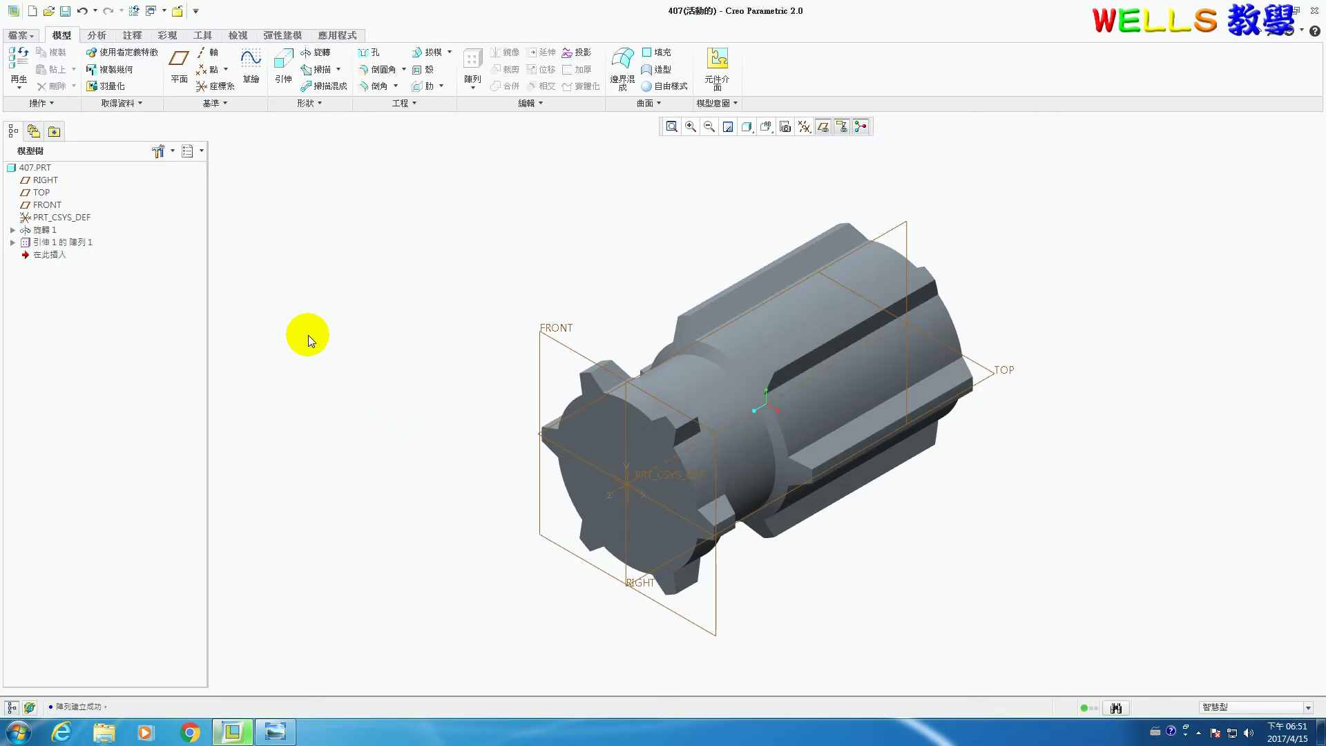
click(316, 53)
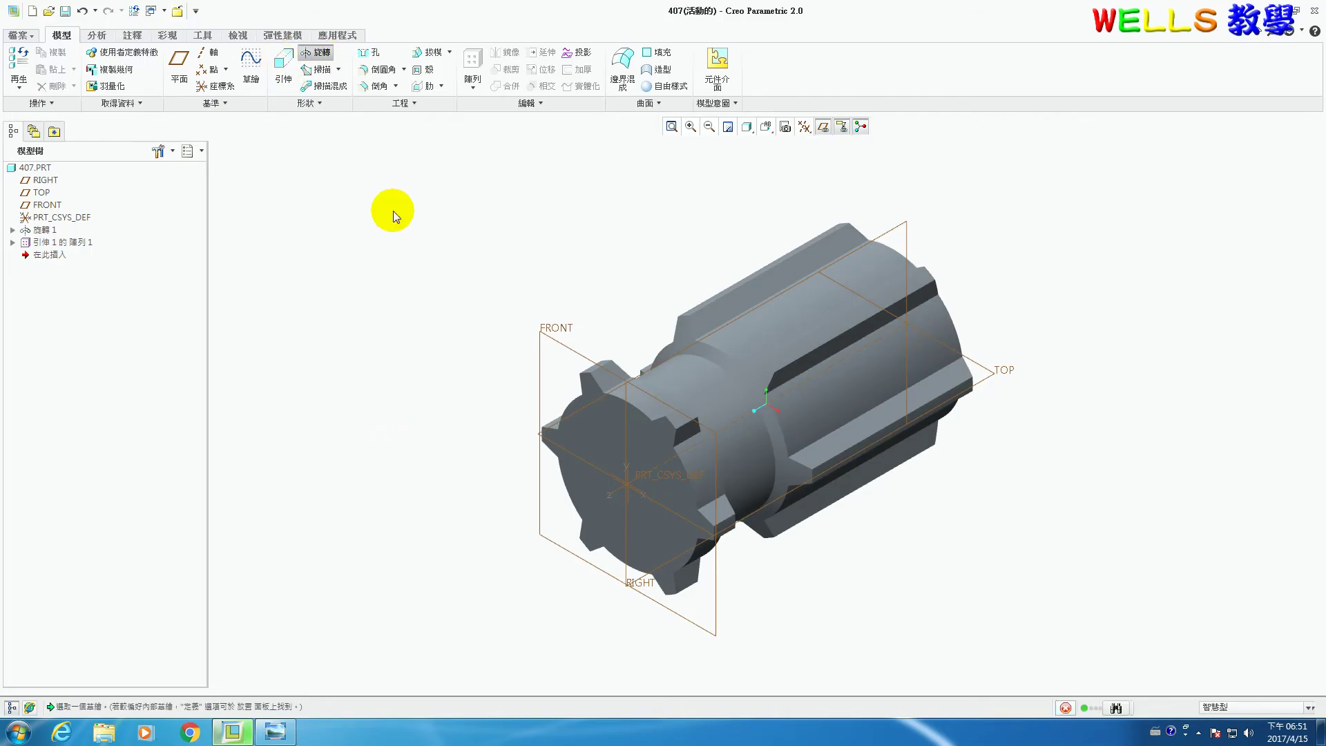
click(851, 237)
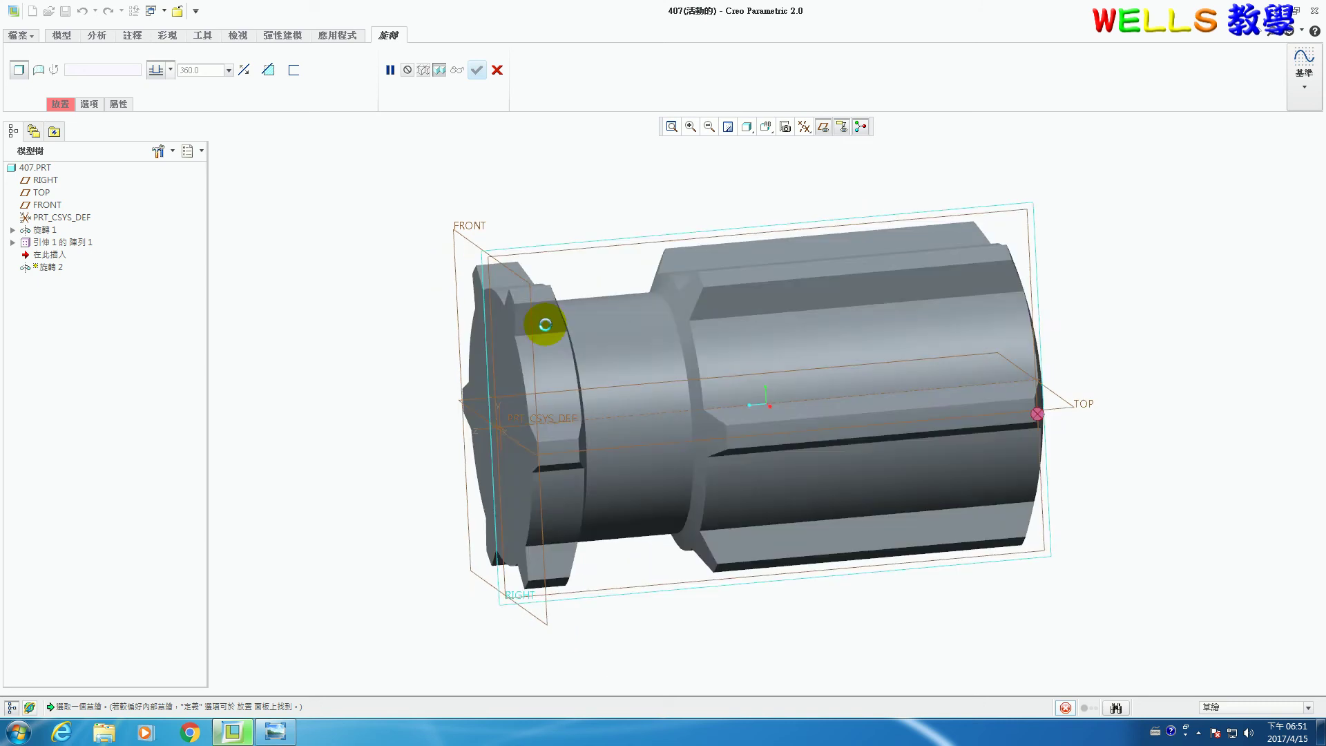
click(178, 52)
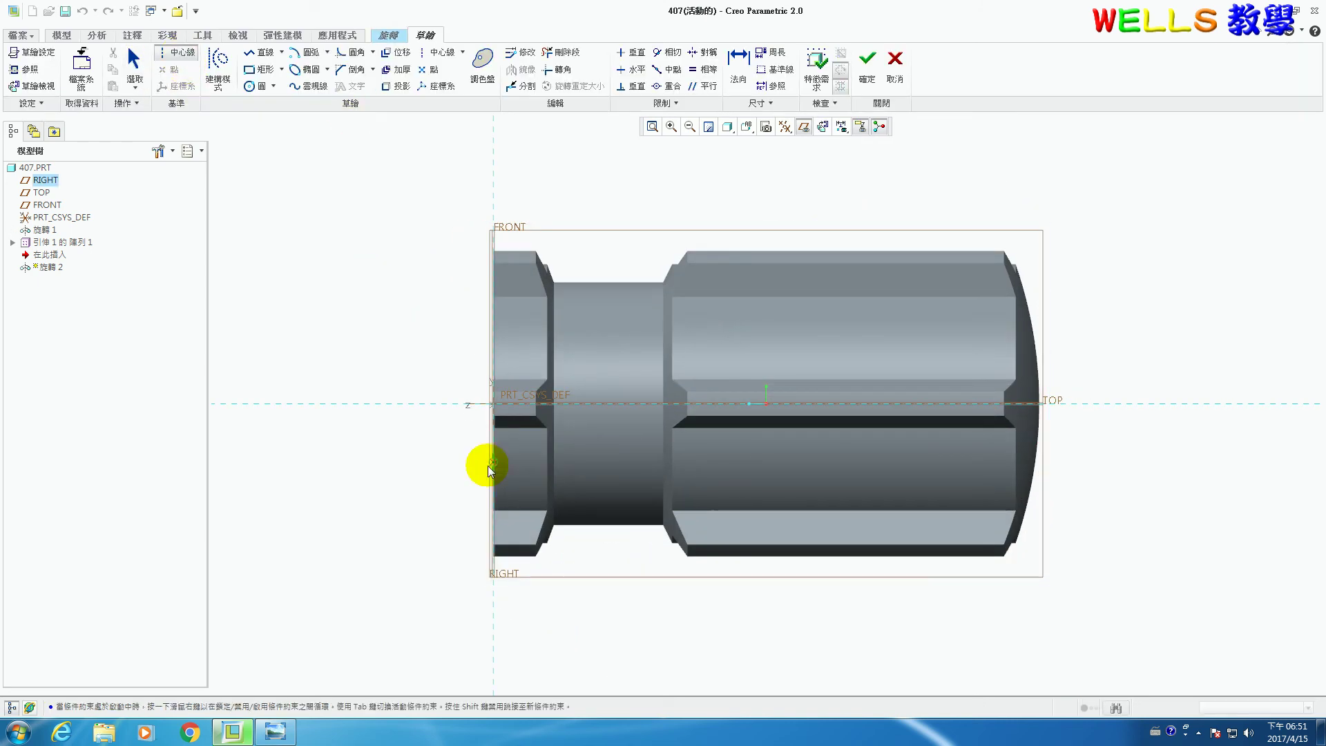
click(498, 405)
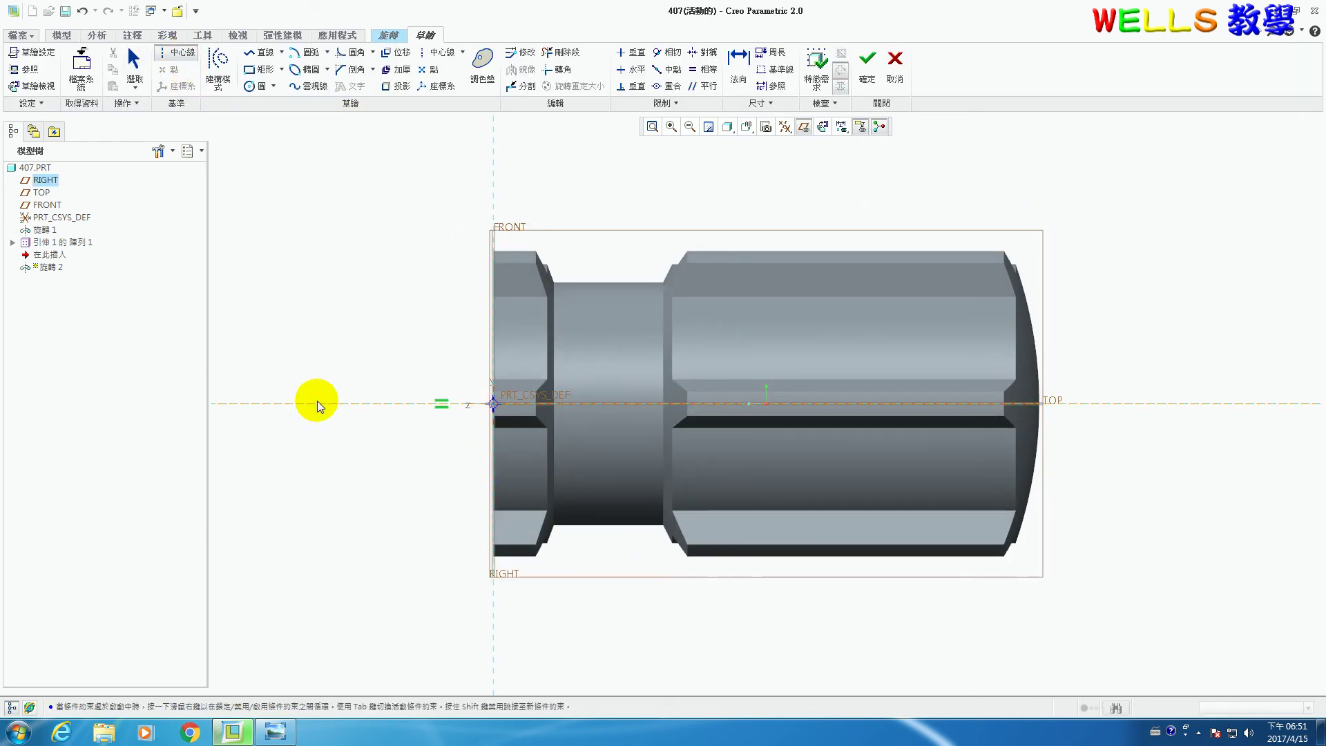
click(317, 401)
- Sketch a closed half-profile of the blade about 39 mm long on the centerline, from the handle's front face to a slanted tip
shift+middle_drag(375, 474, 727, 491)
click(259, 60)
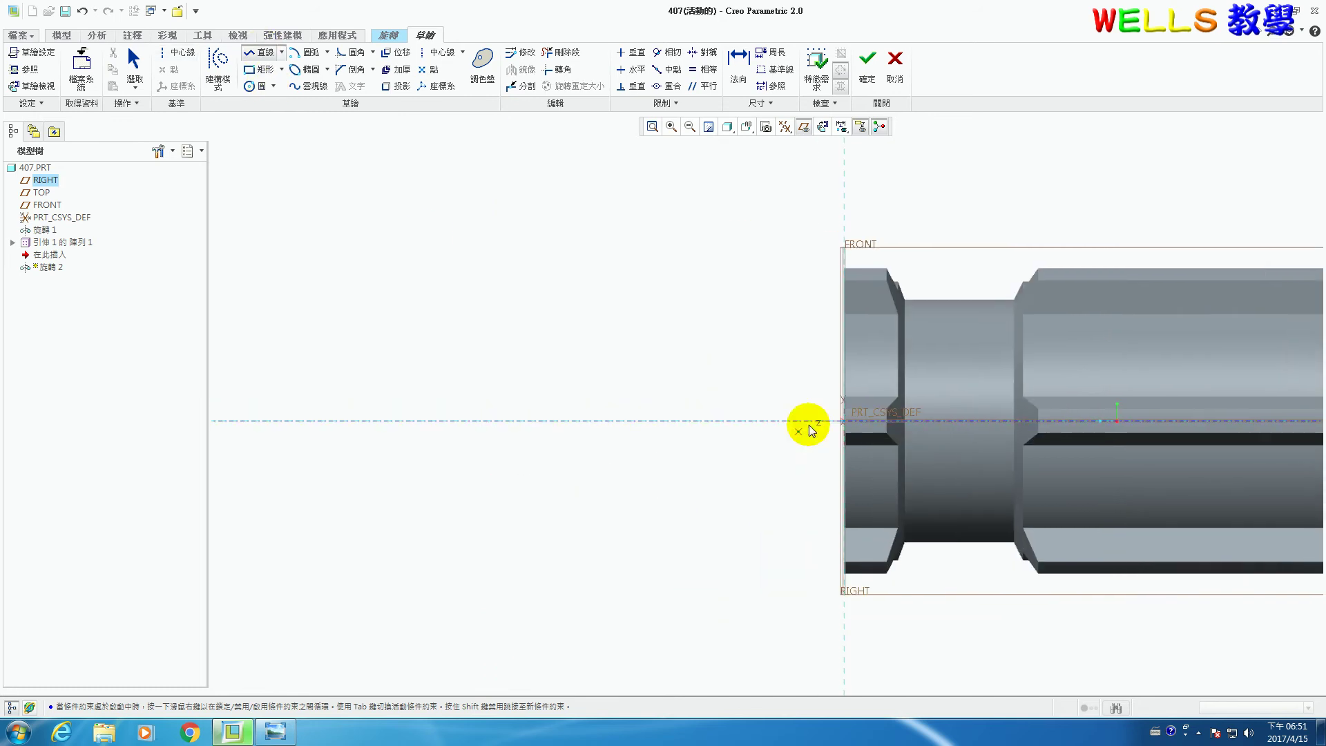
click(843, 421)
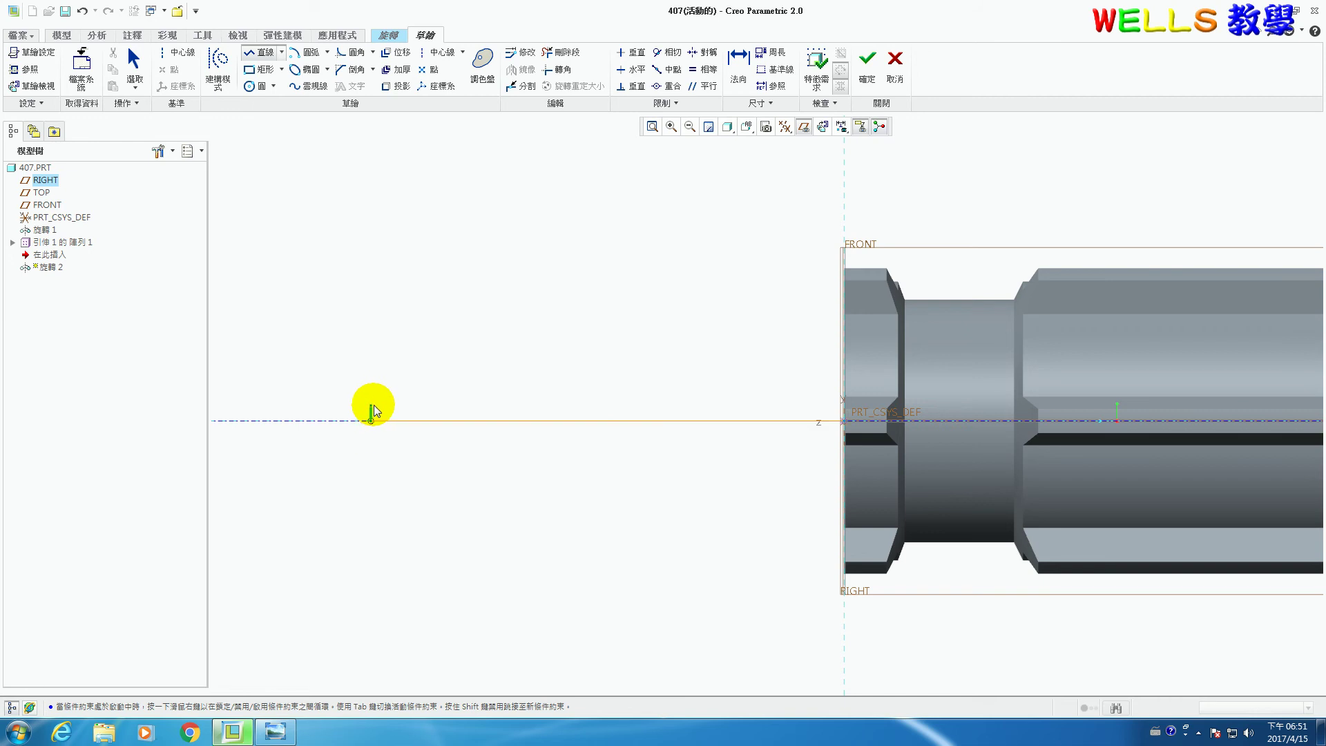
click(372, 405)
click(421, 375)
click(843, 379)
click(844, 420)
middle_click(730, 514)
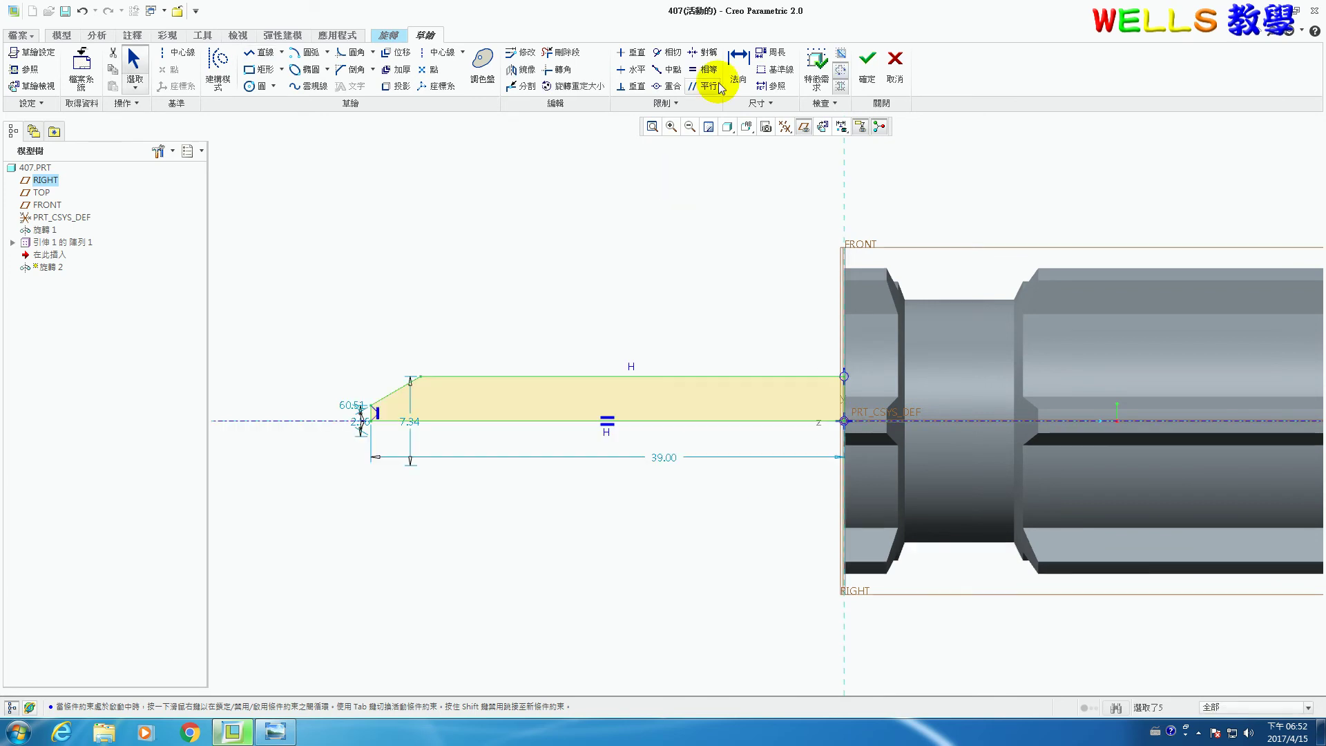
- Dimension the blade's tip and shank as full diameters symmetric about the centerline
click(738, 61)
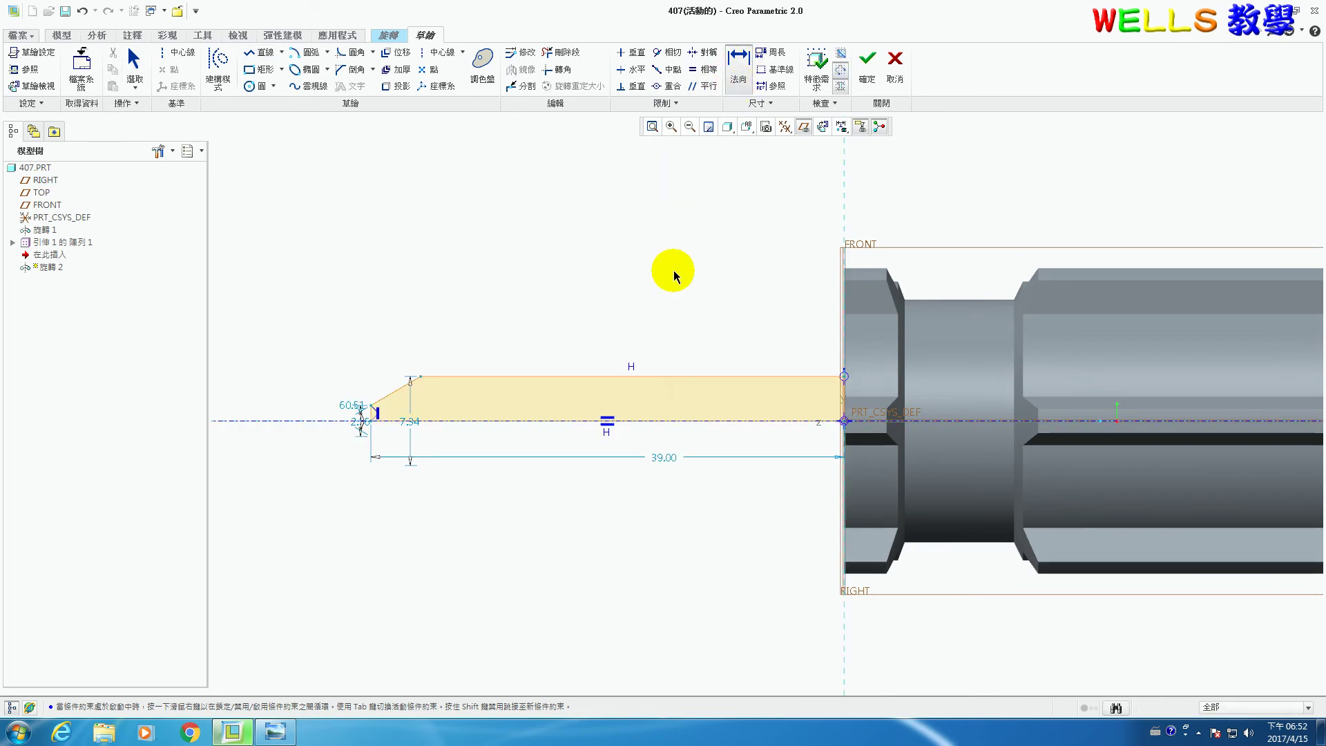
middle_click(328, 417)
middle_click(308, 417)
click(532, 377)
click(529, 421)
click(442, 377)
middle_click(287, 412)
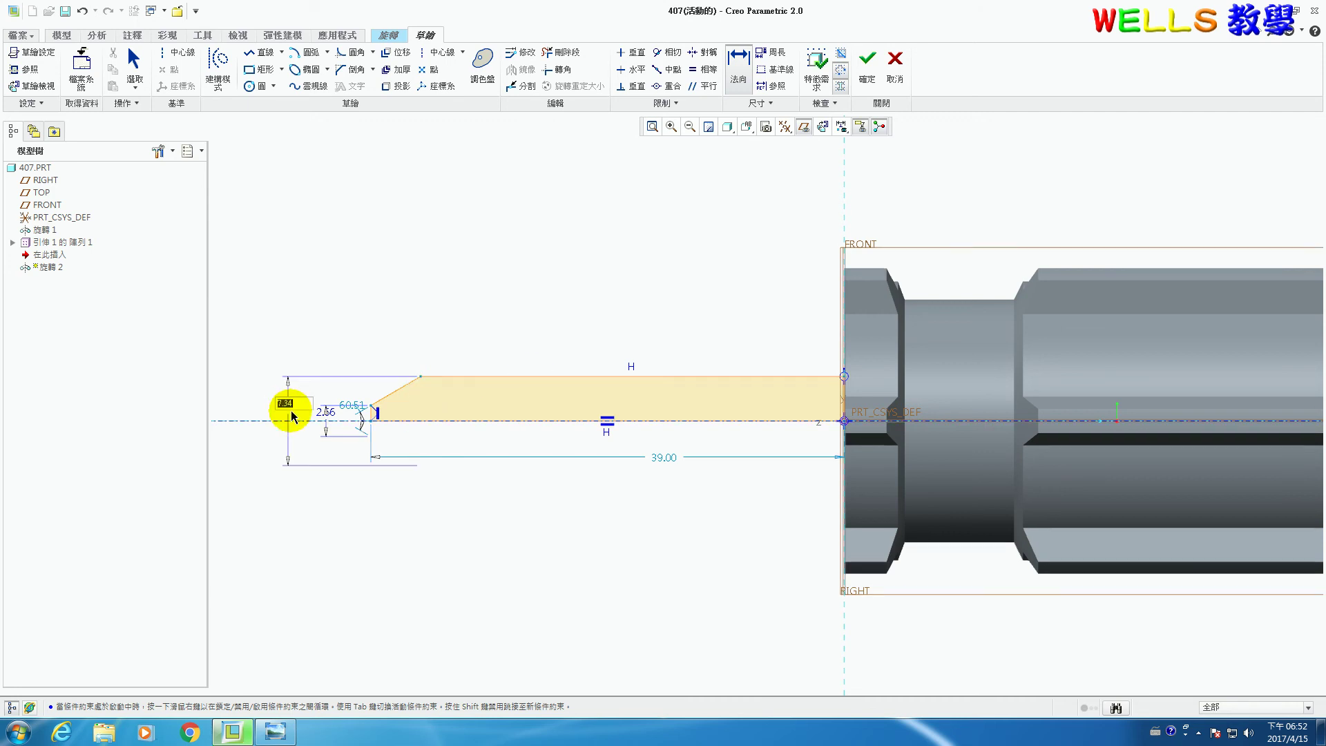
middle_click(526, 504)
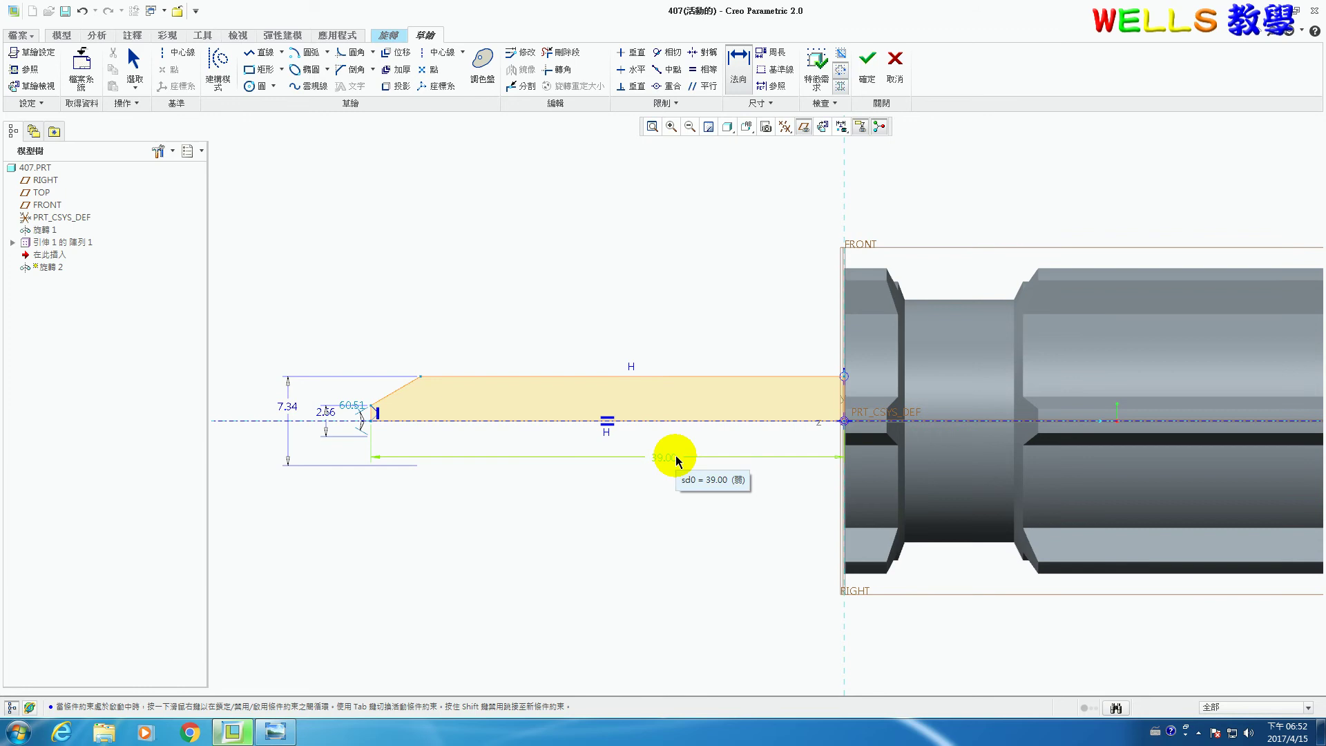
- Dimension the slanted tip line as a full included angle about the centerline
click(909, 420)
click(417, 385)
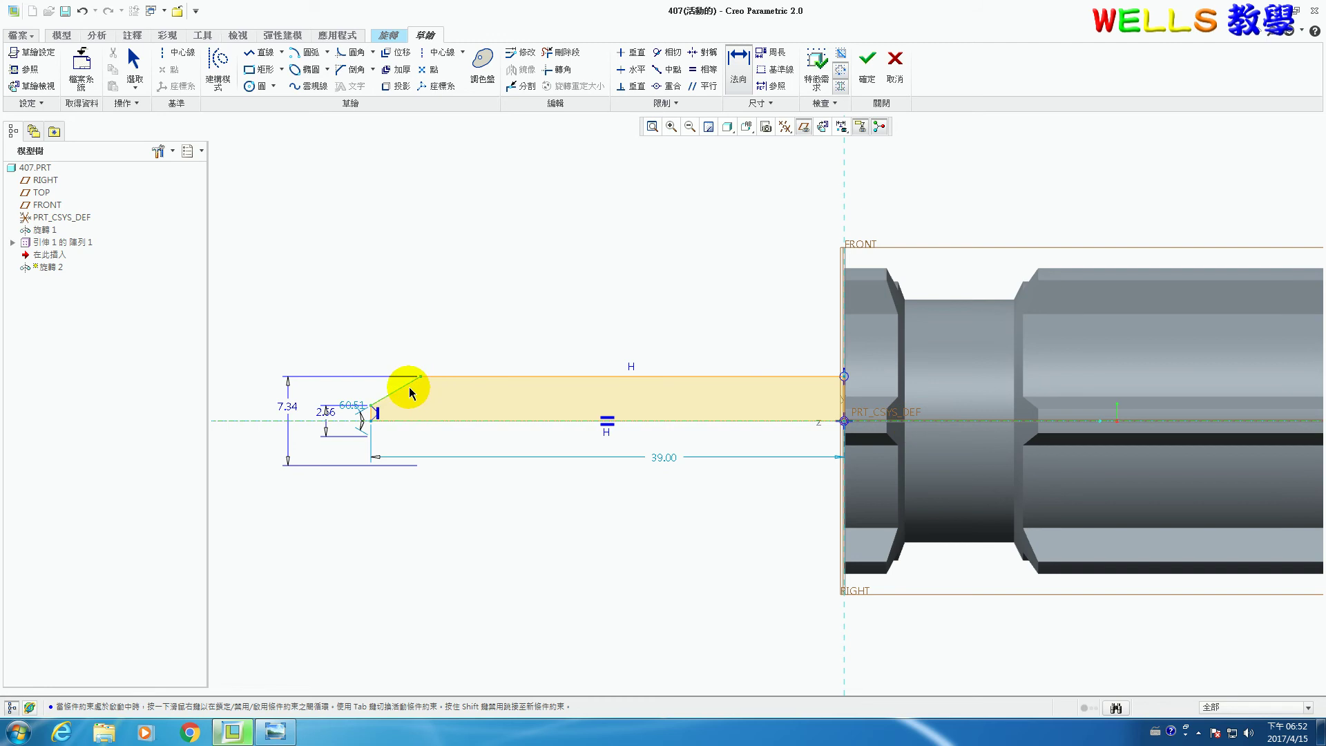
middle_click(428, 405)
middle_click(493, 485)
- Modify the blade profile's dimensions together: tip diameter 2.5, shank diameter 6, taper angle 45 and length 40
mouse_move(250, 306)
mouse_down()
mouse_move(281, 542)
mouse_move(732, 649)
mouse_up()
right_click(450, 451)
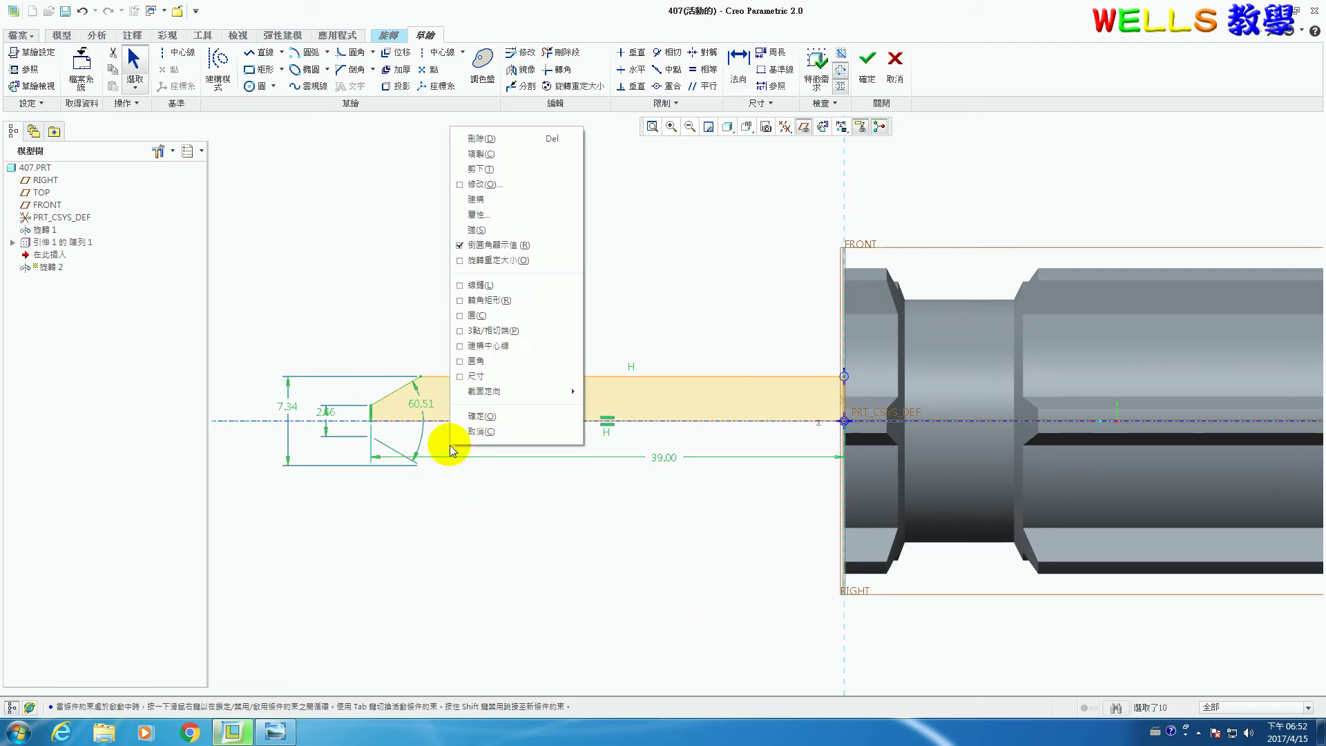
click(495, 184)
click(230, 211)
drag(317, 122, 594, 208)
double_click(593, 239)
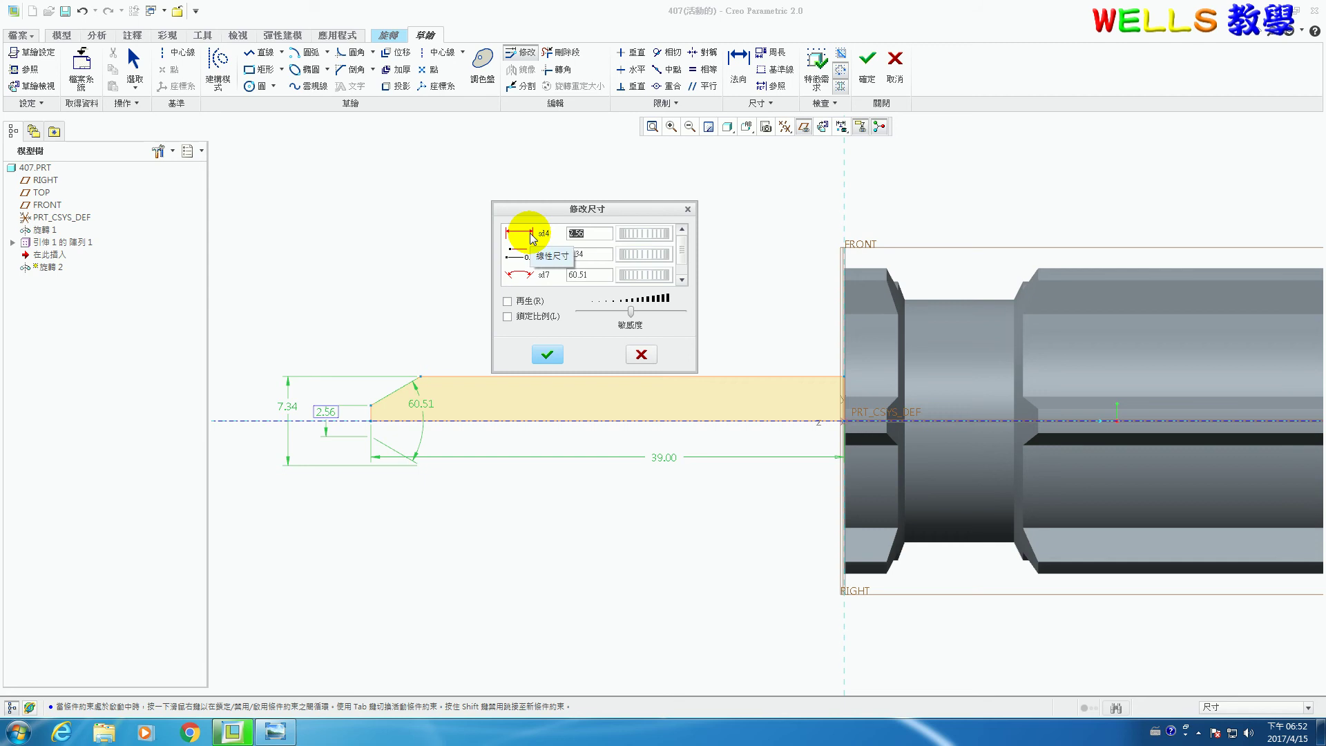
text(2.5)
key(Tab)
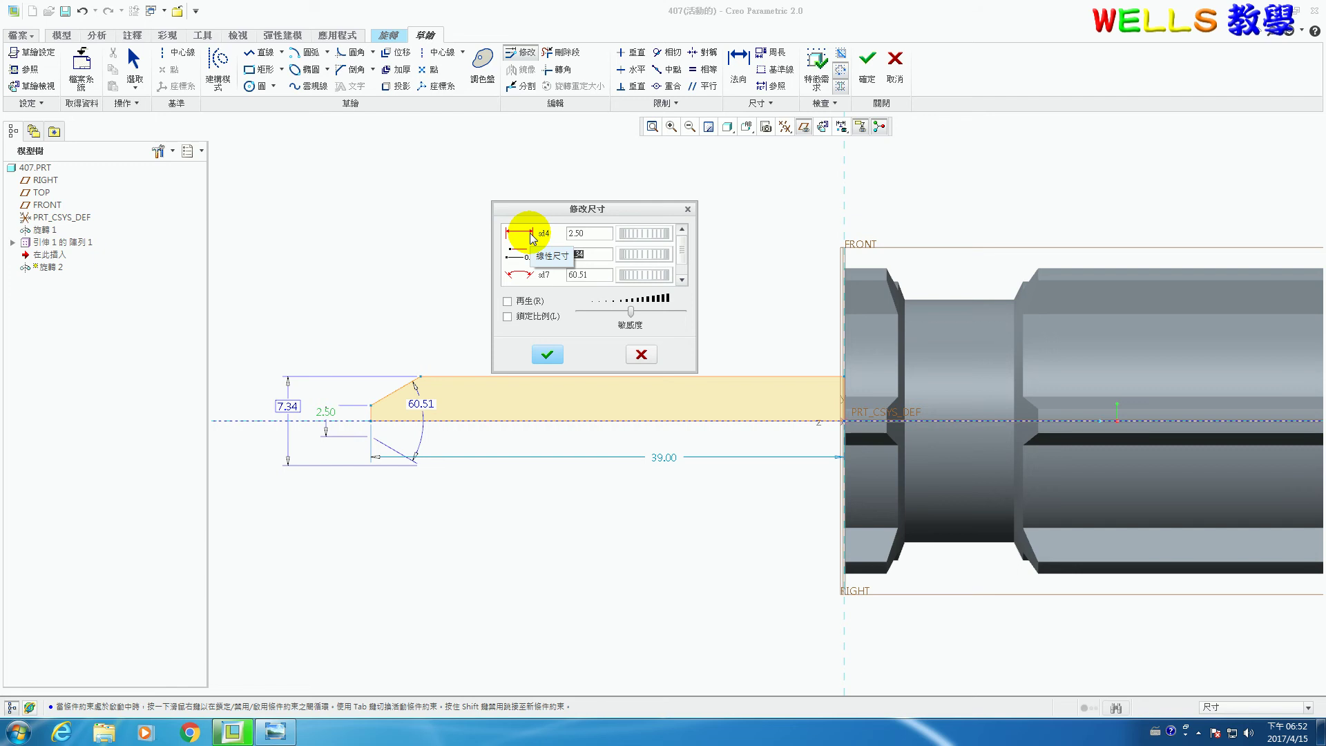
text(6)
key(Tab)
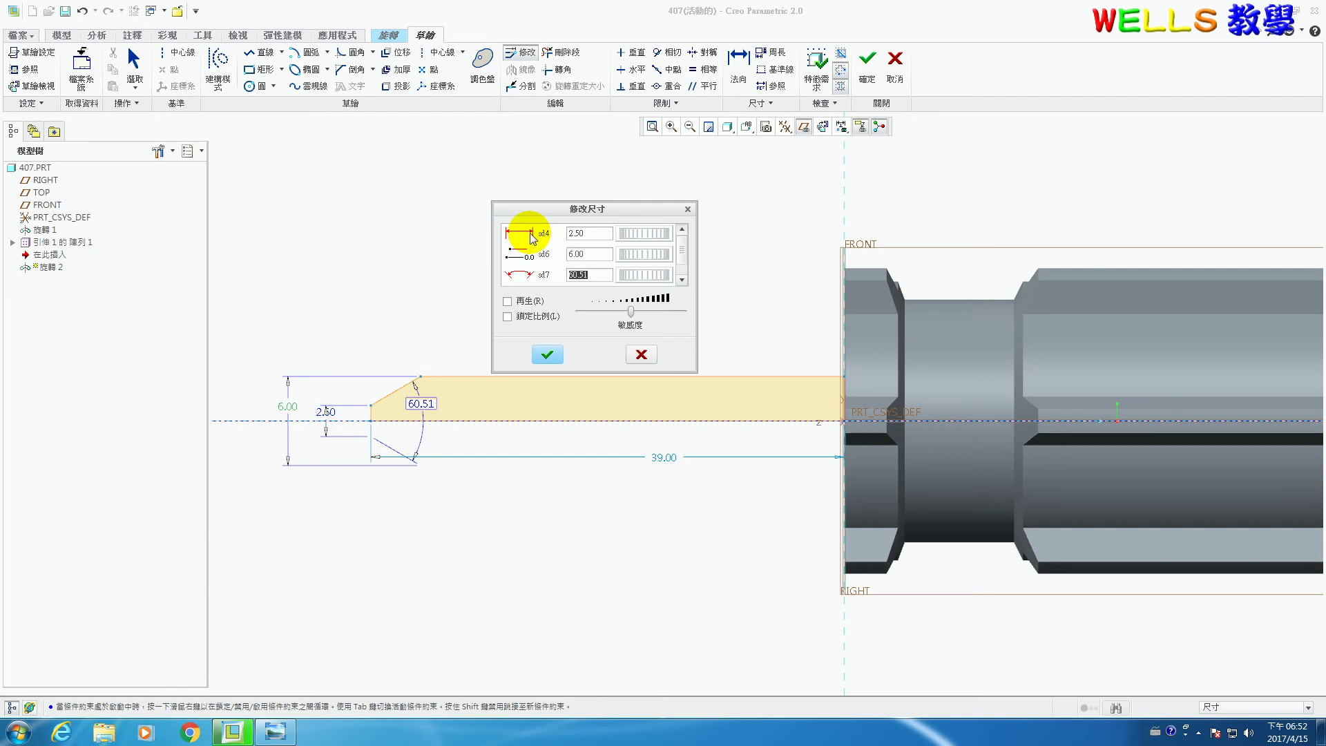
text(45)
key(Tab)
text(40)
key(Tab)
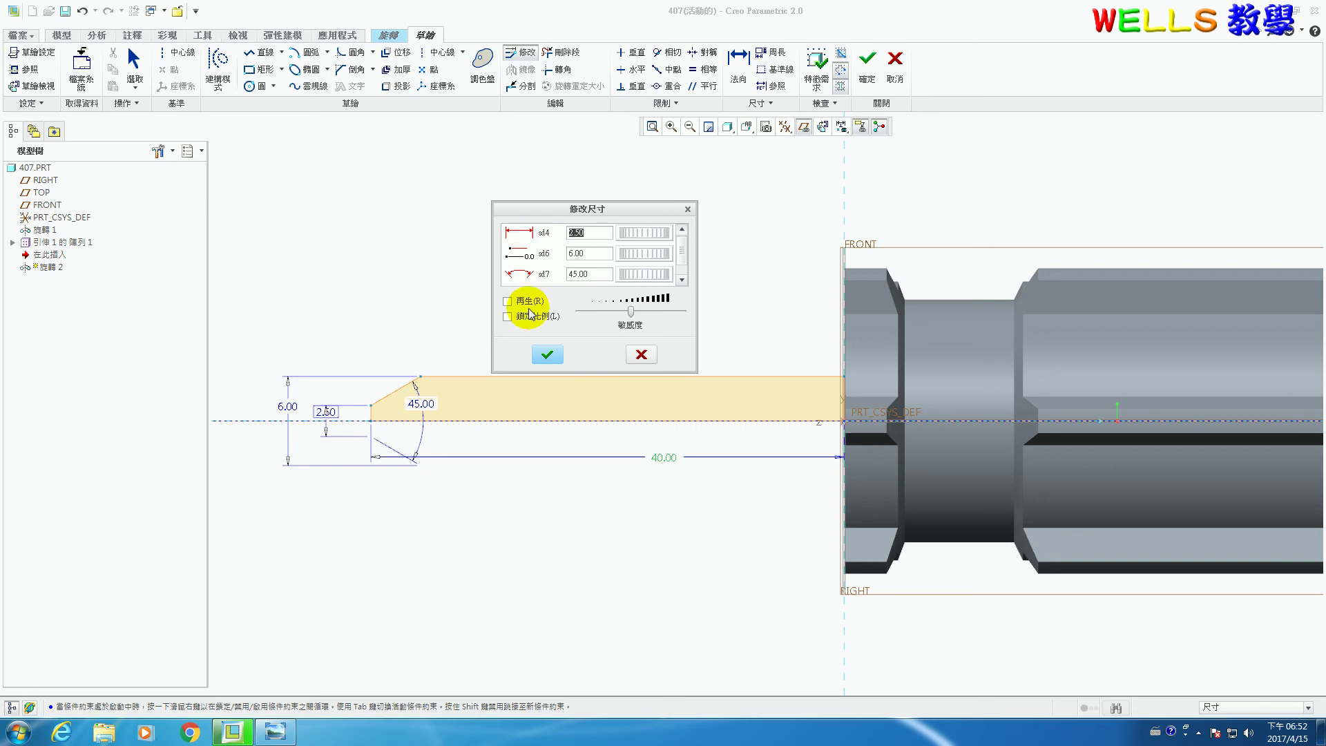
click(542, 355)
- Finish the blade sketch and revolve it 360 degrees into a solid
click(868, 79)
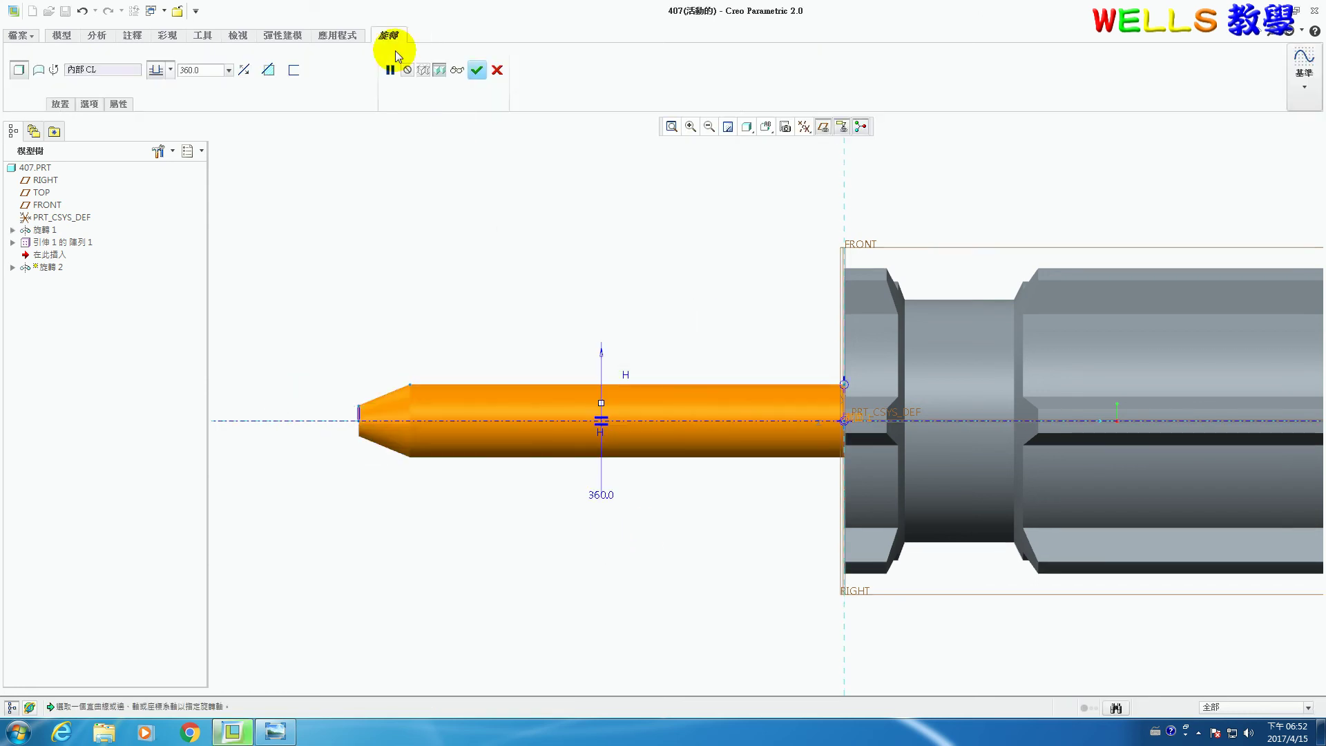
click(476, 69)
middle_drag(879, 487, 695, 559)
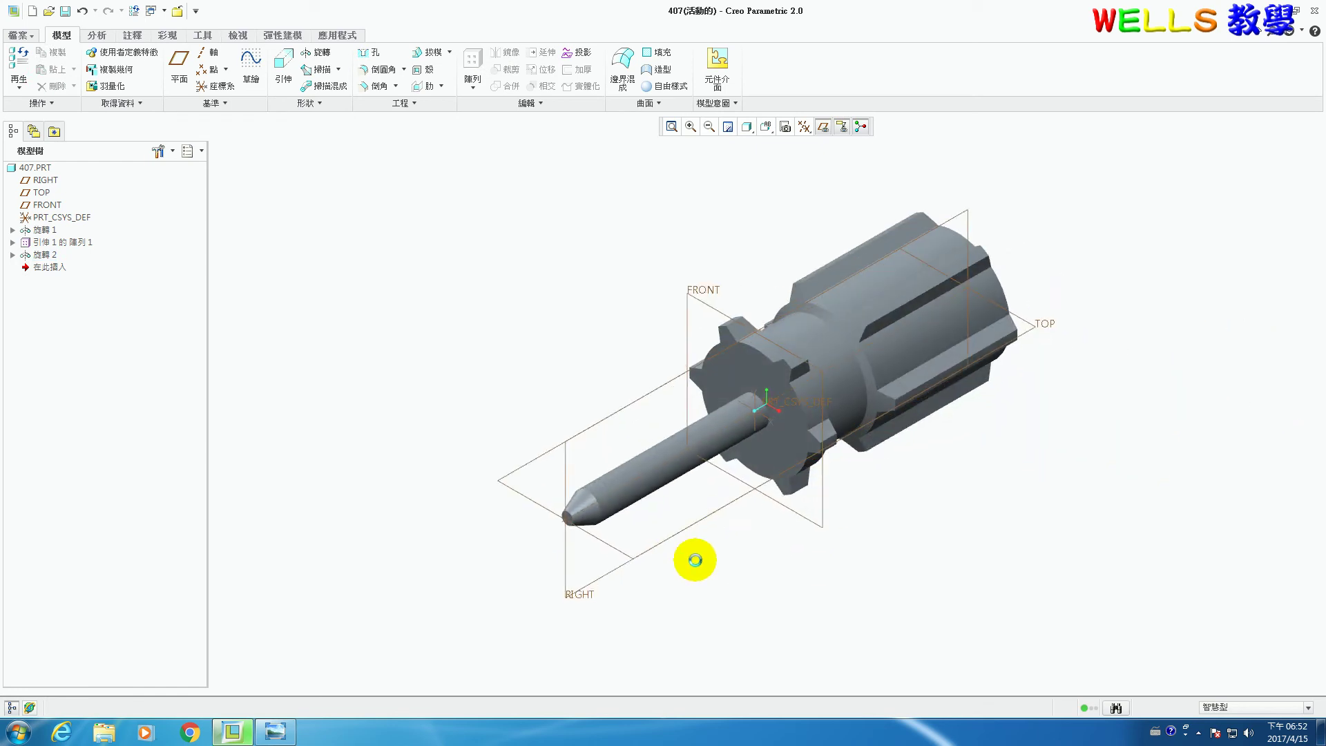
- Check the blade tip's groove dimensions in the enlarged drawing 407, then return to the Creo model
click(275, 731)
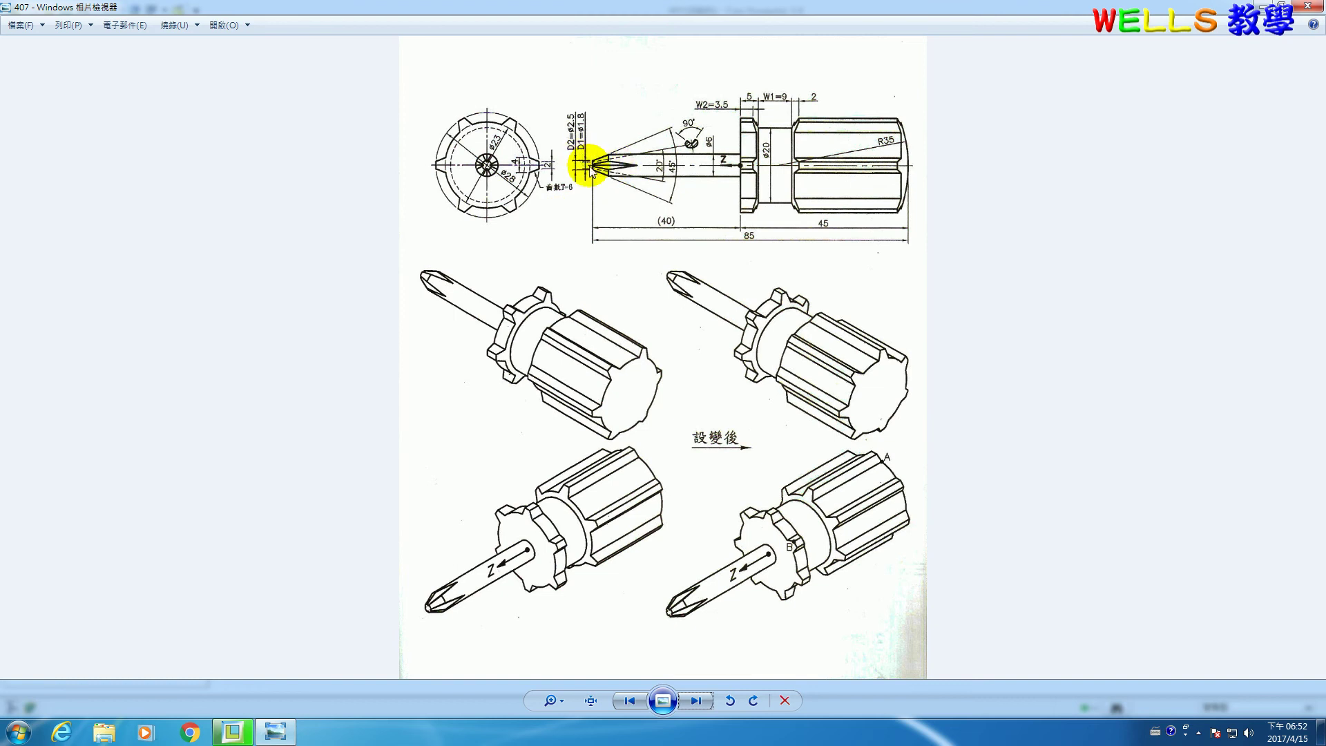
scroll(626, 187, up, 2)
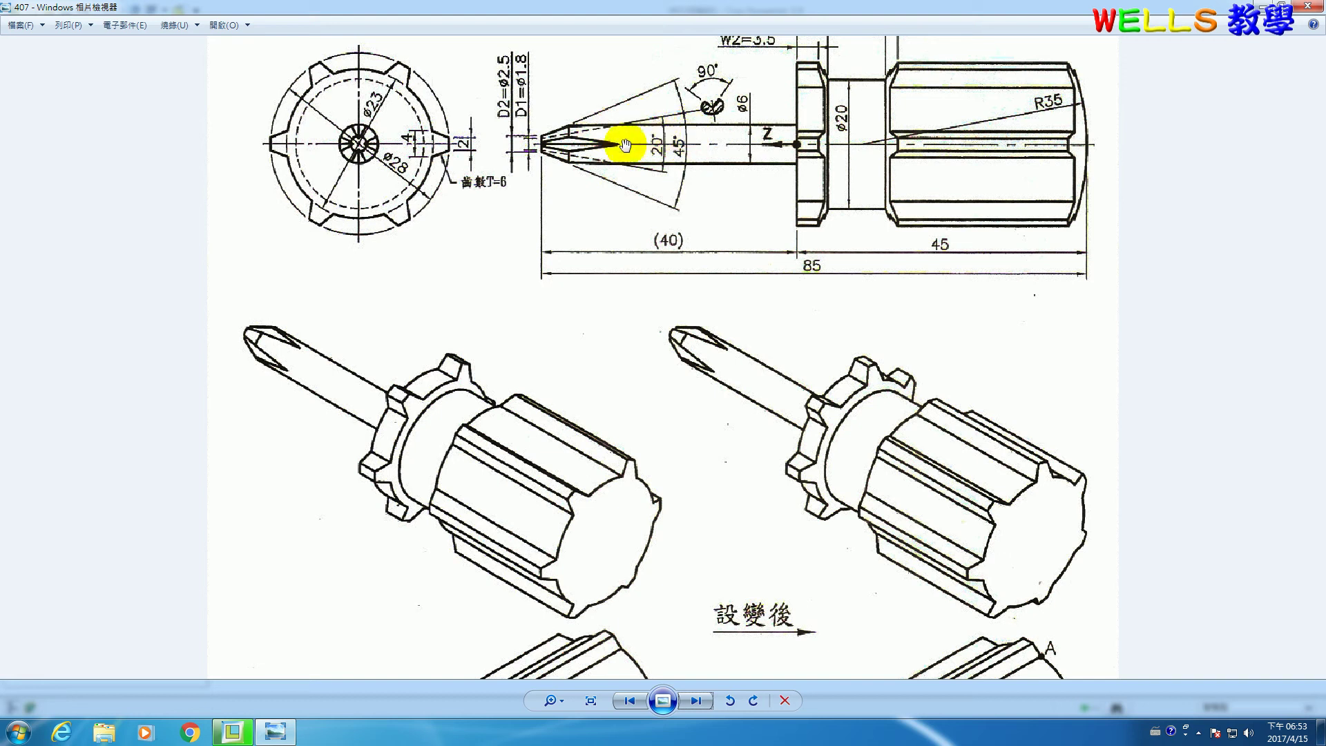
click(232, 731)
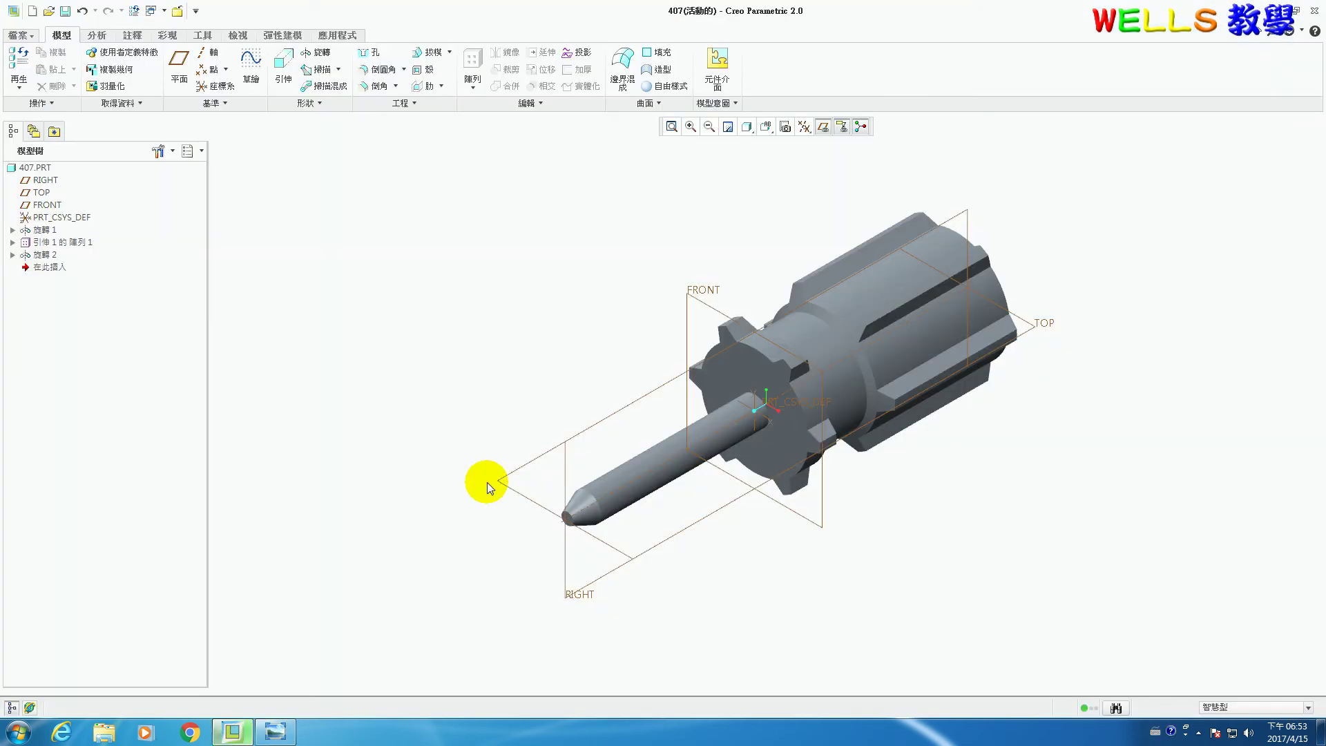
- Start a sketch on the RIGHT plane with the blade's tip end face and the shank's upper edge as references
click(250, 62)
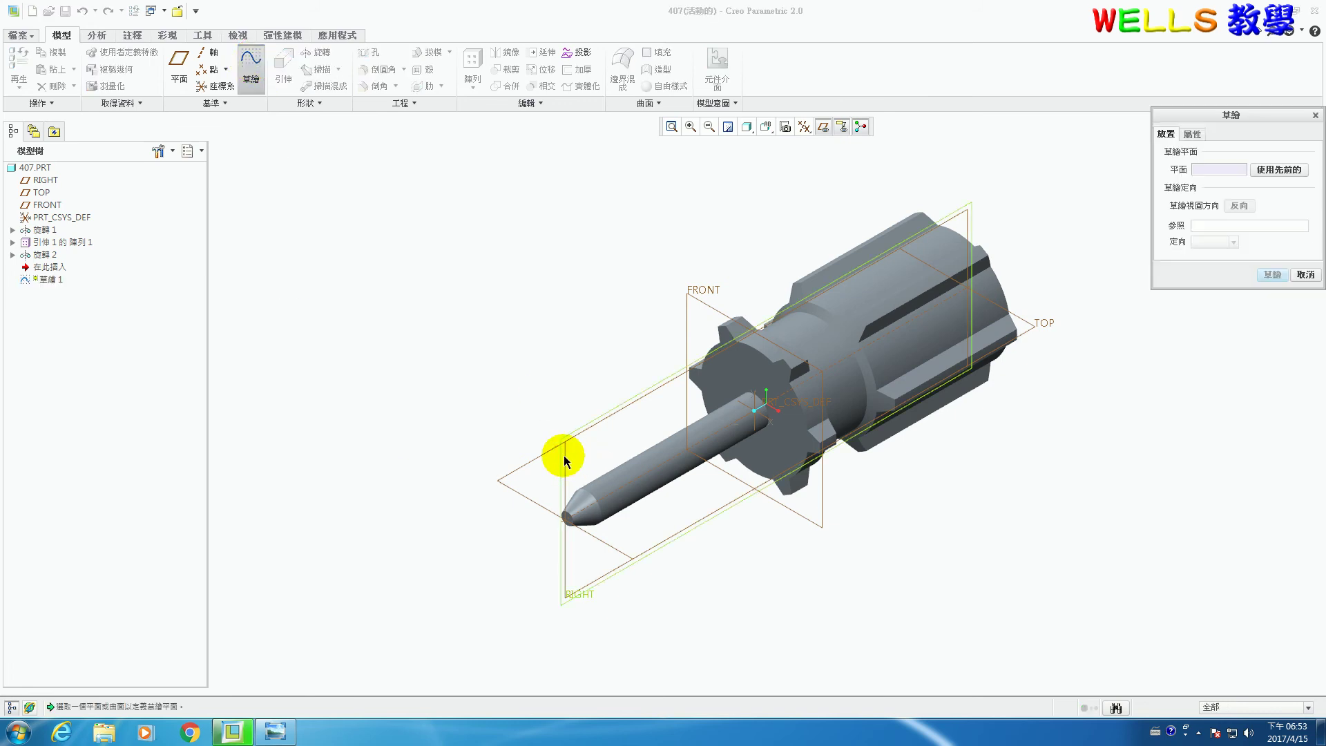
click(565, 462)
click(1270, 274)
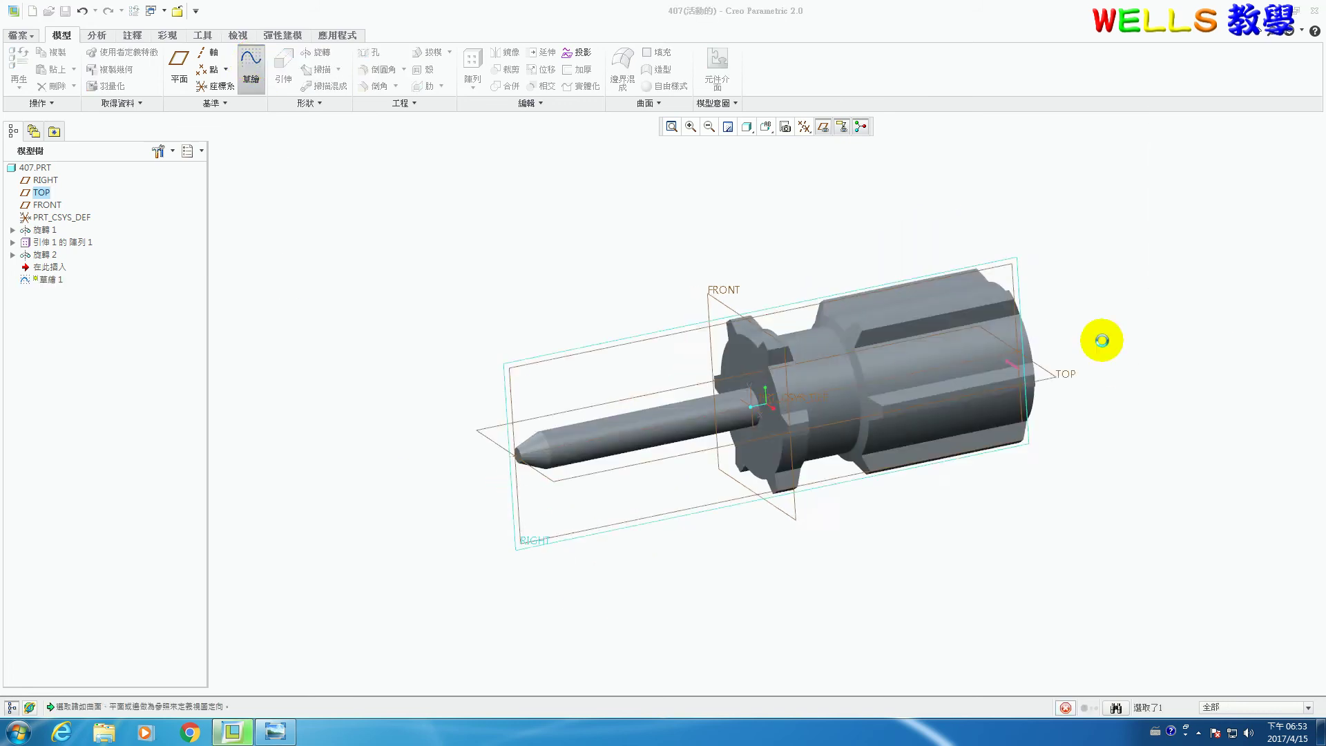
click(30, 69)
click(306, 356)
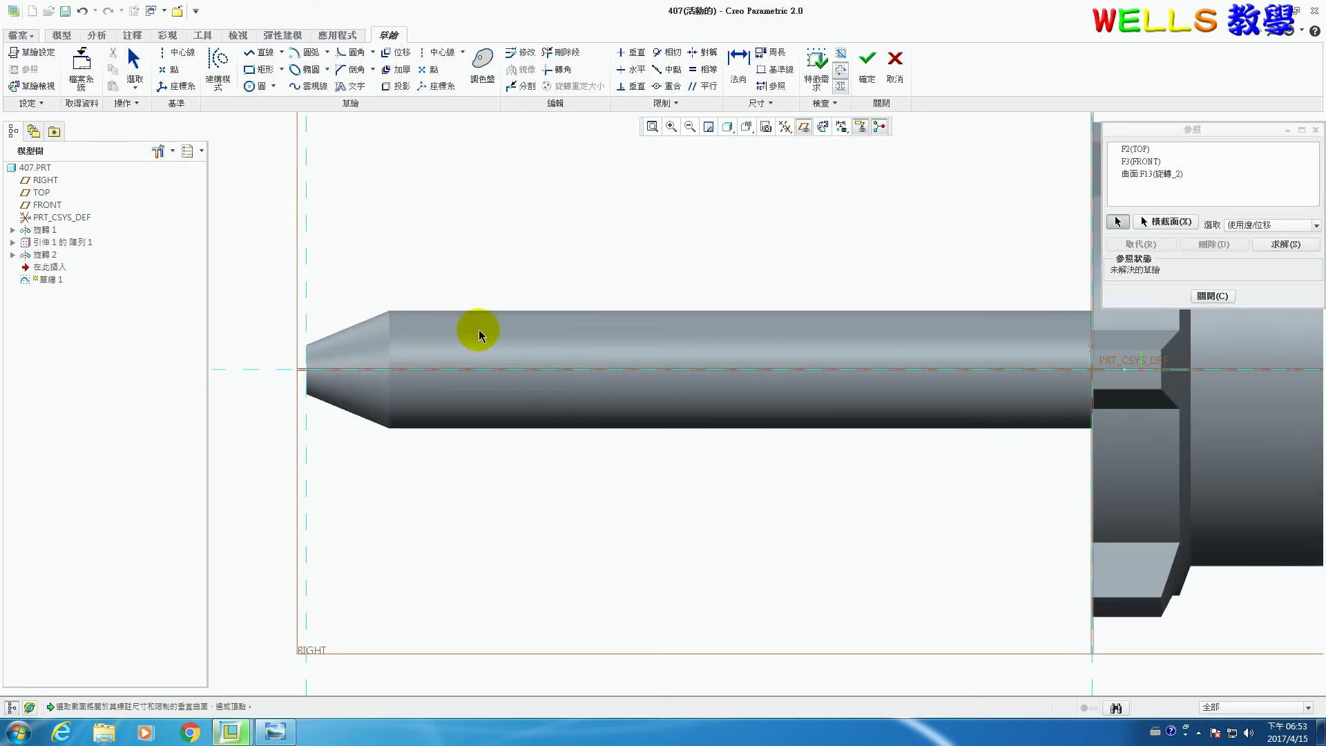
click(499, 313)
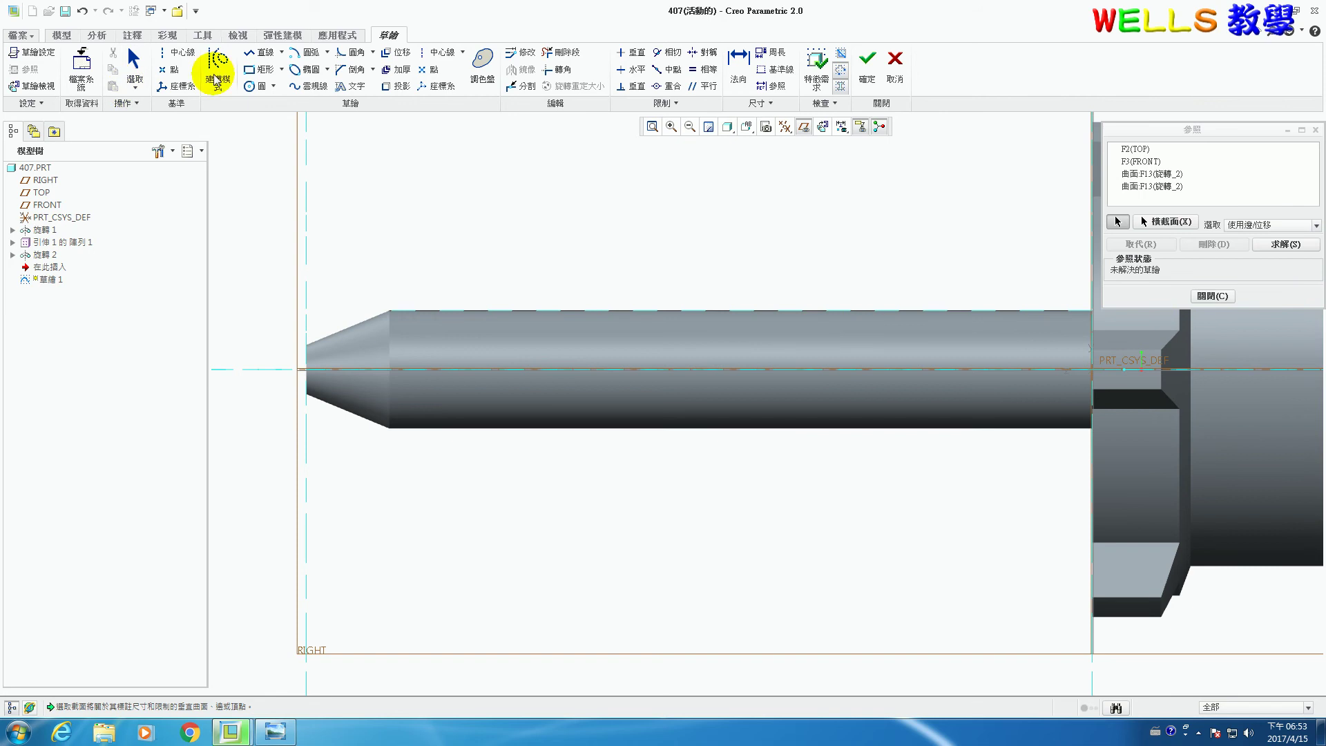
- Sketch a slanted line from about 0.6 above the axis on the tip end face to the shank's upper edge
click(261, 52)
click(306, 358)
click(439, 310)
middle_click(452, 338)
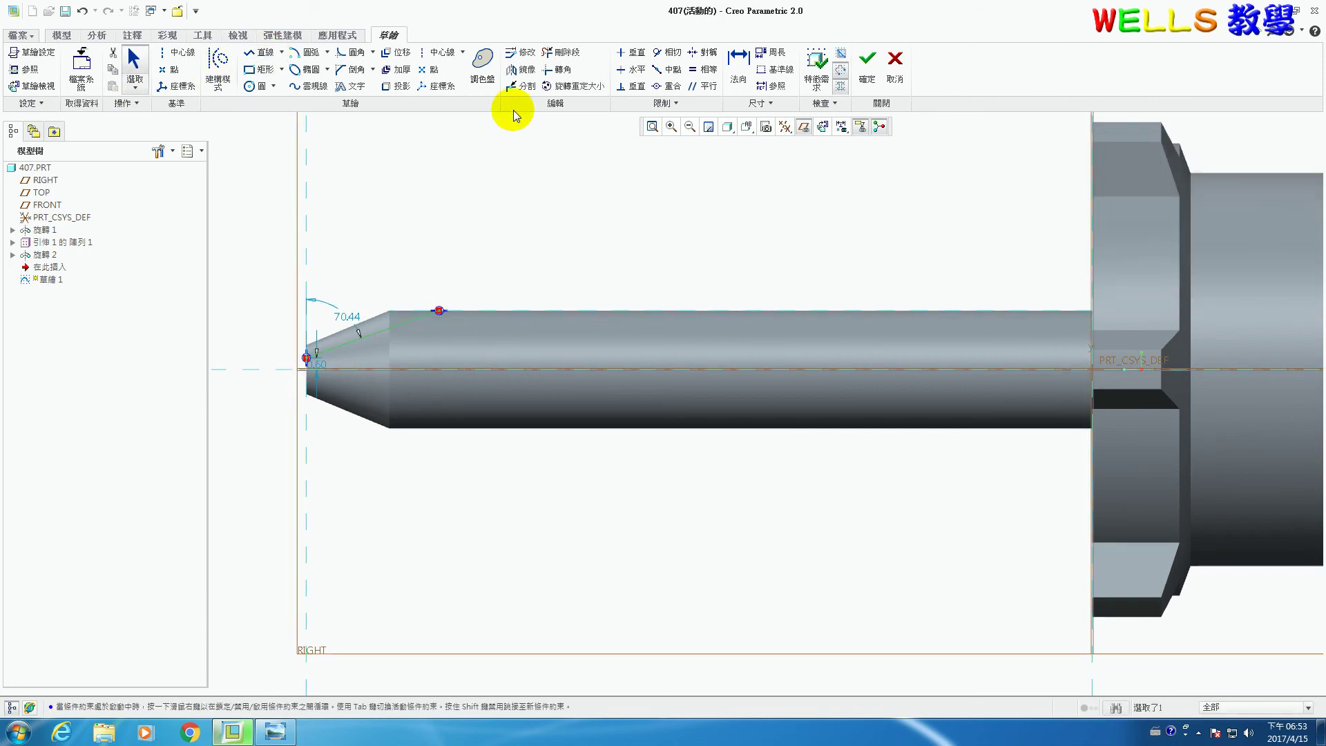
- Add a horizontal centerline along the blade's axis
click(442, 52)
click(325, 371)
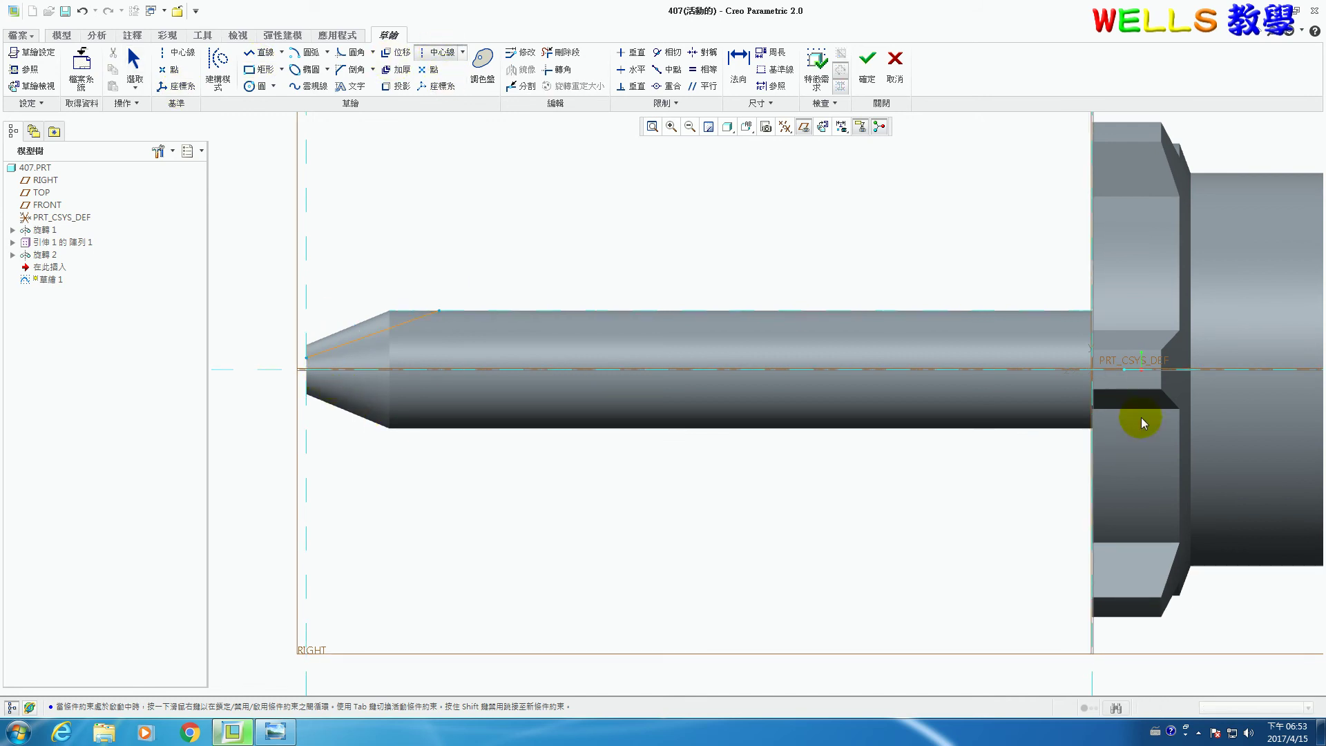
click(1097, 372)
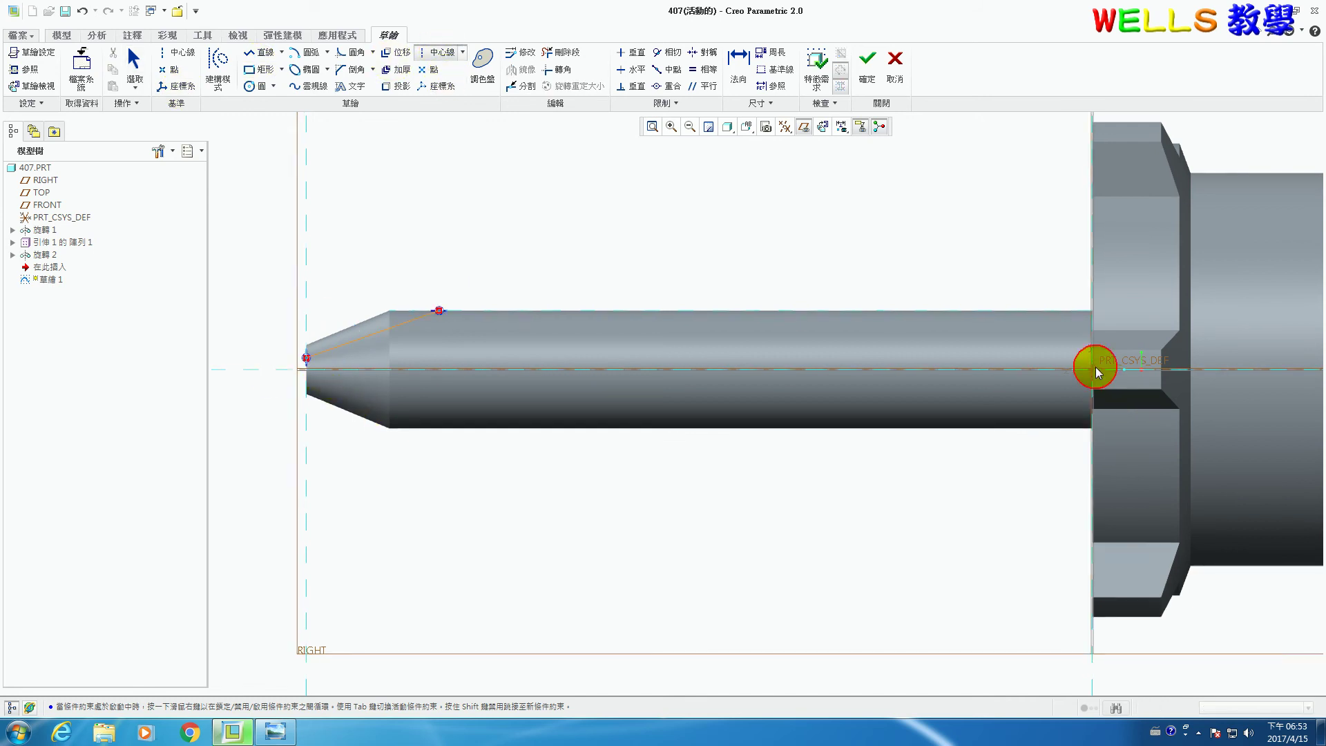
click(279, 422)
middle_click(278, 423)
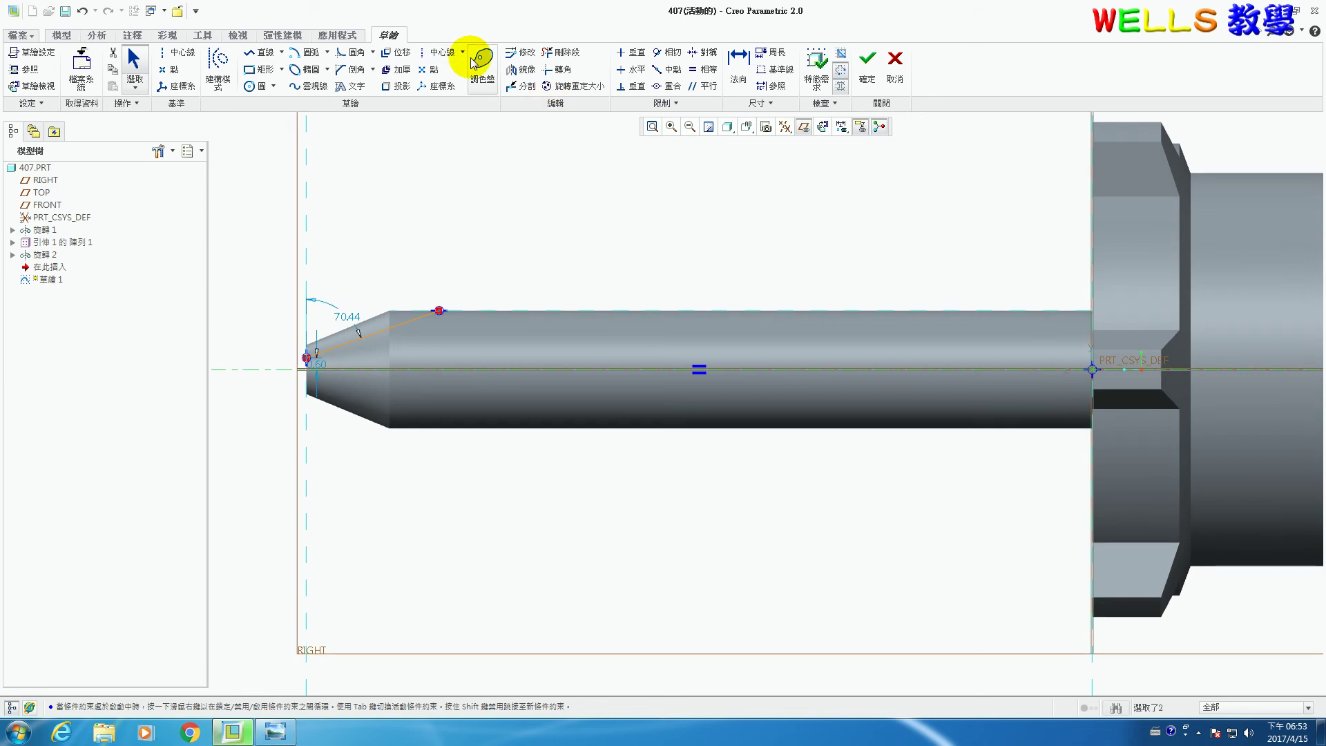
- Dimension the slanted line's tip endpoint as a full diameter and its slope as a full included angle about the centerline
click(738, 60)
scroll(316, 421, up, 2)
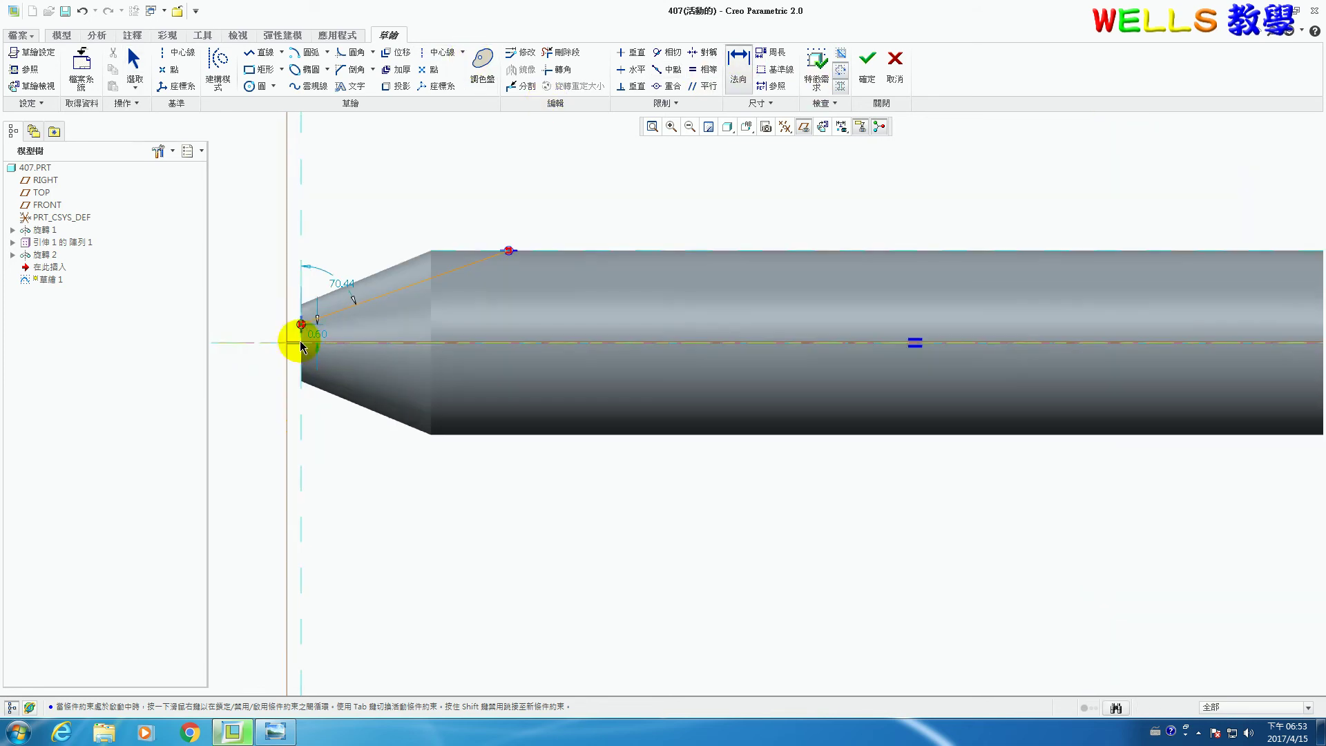
click(268, 344)
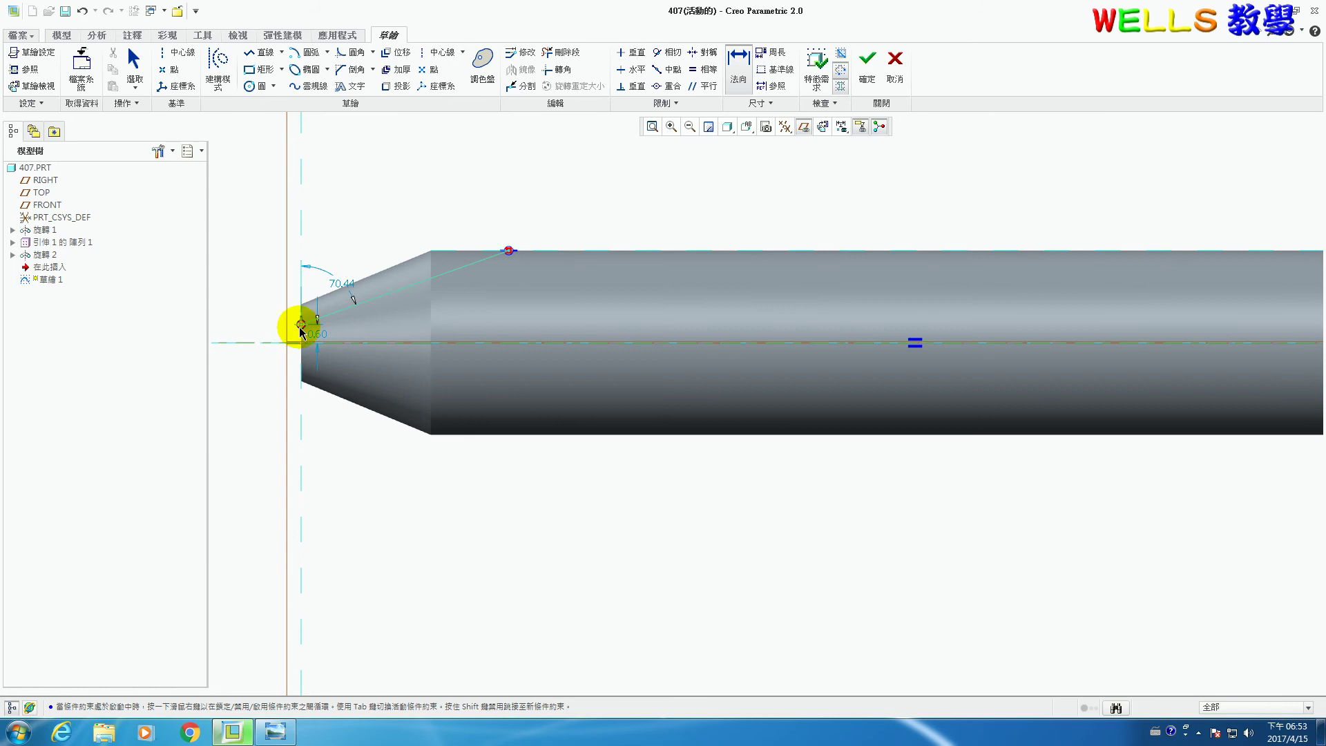
middle_click(266, 331)
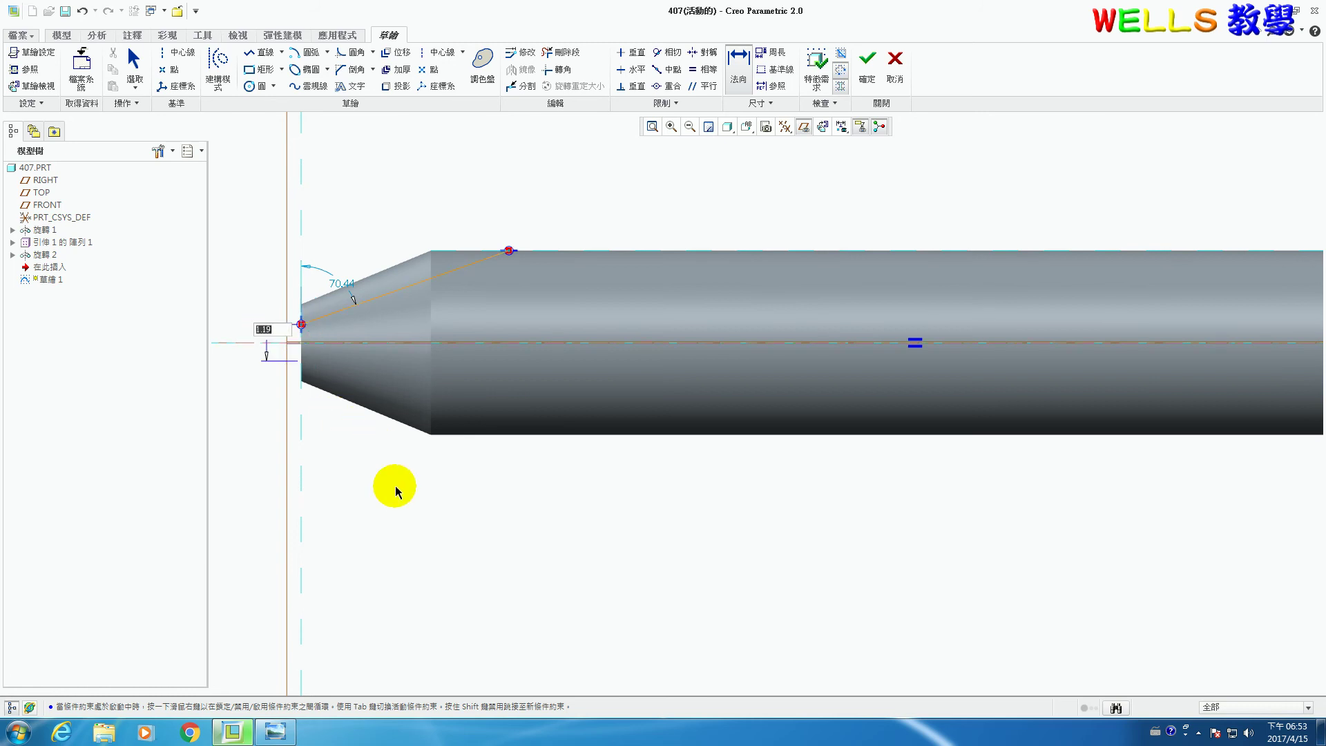
click(380, 309)
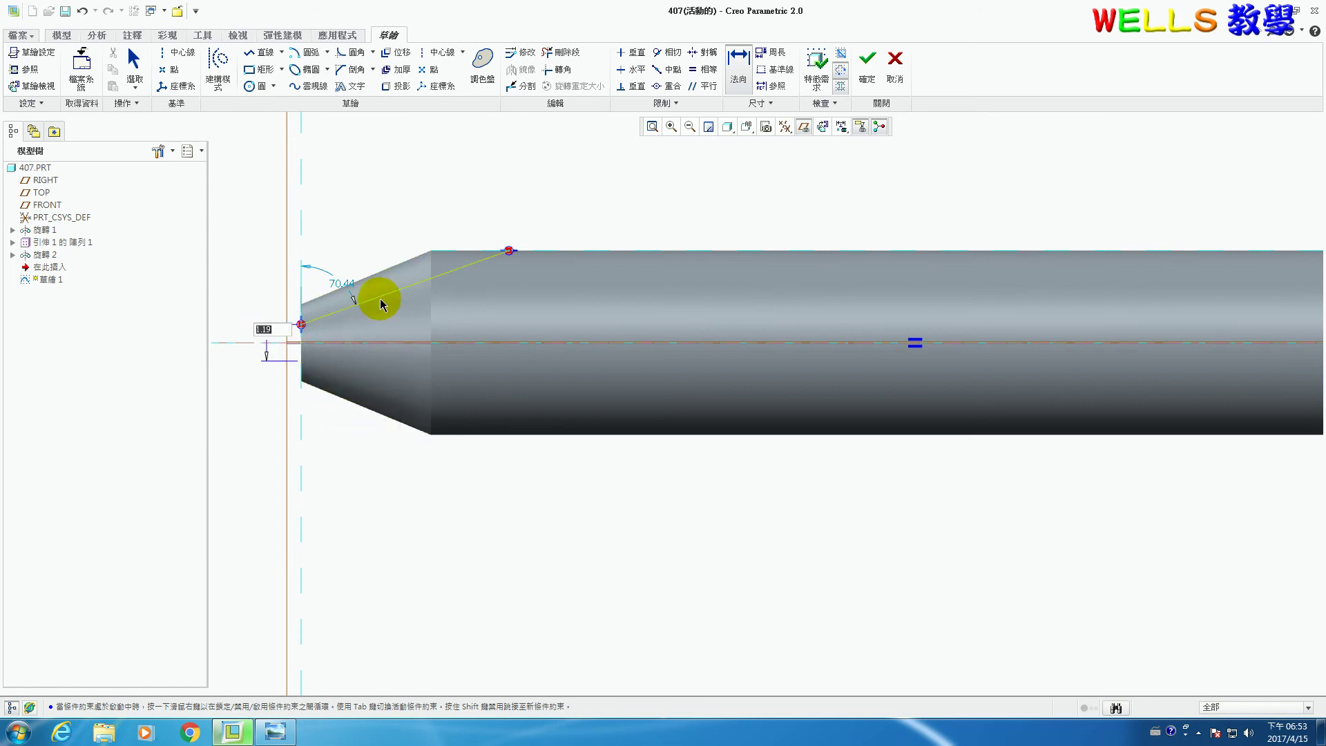
middle_click(402, 294)
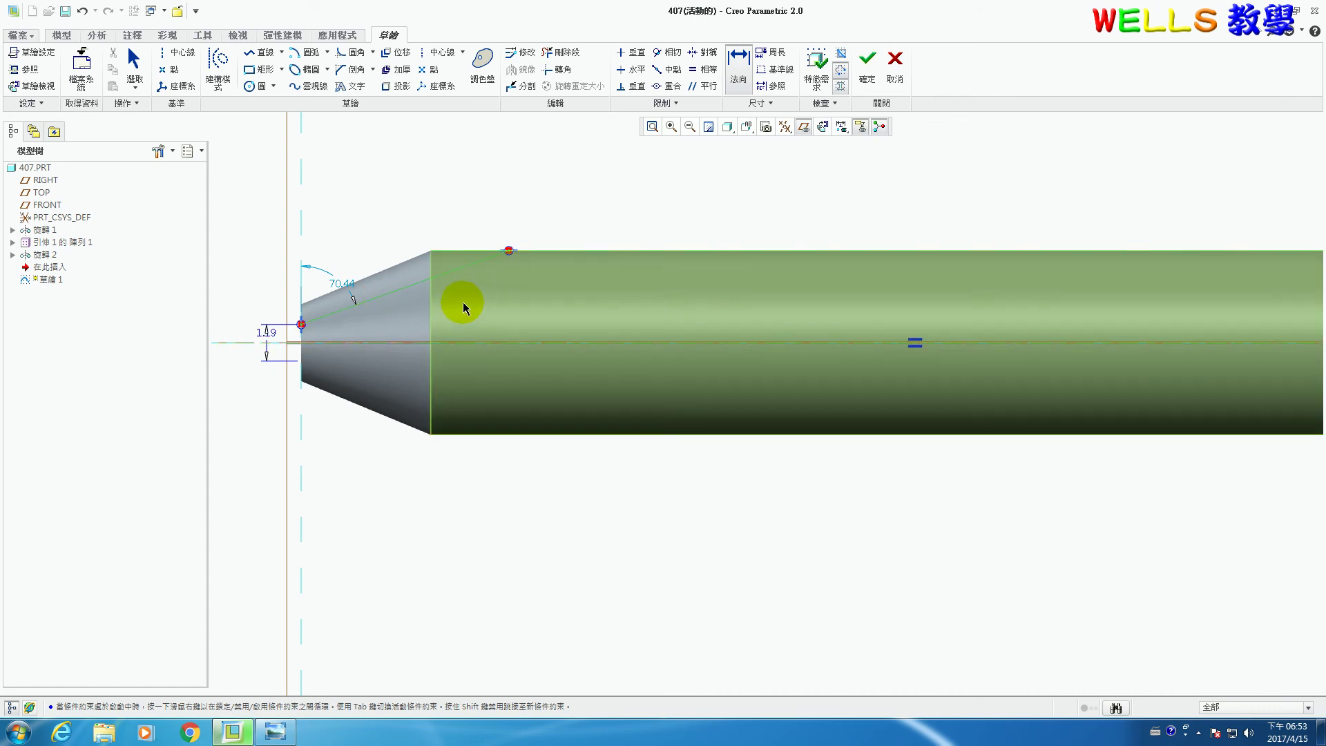
middle_click(463, 310)
middle_click(459, 449)
- Set the tip diameter to 1.8 and the included angle to 20, and finish the groove path sketch
click(268, 332)
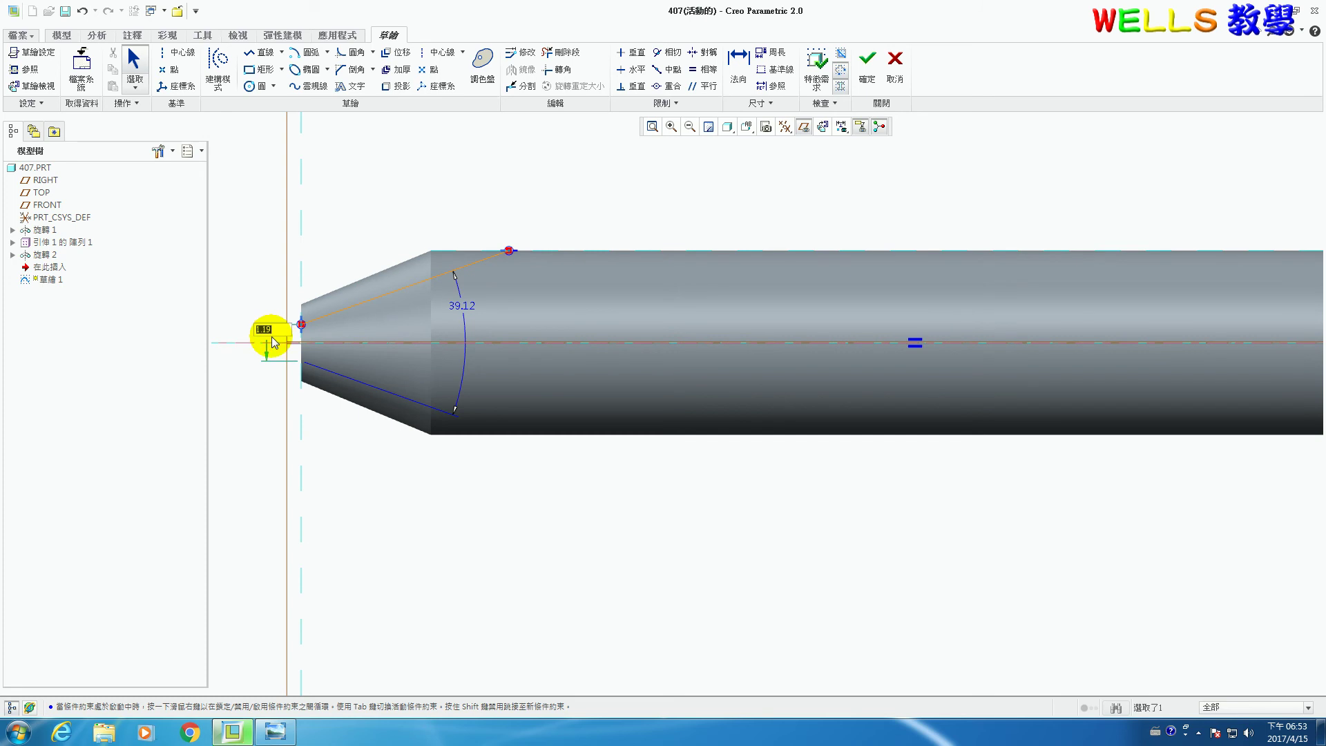
text(1.8)
key(Return)
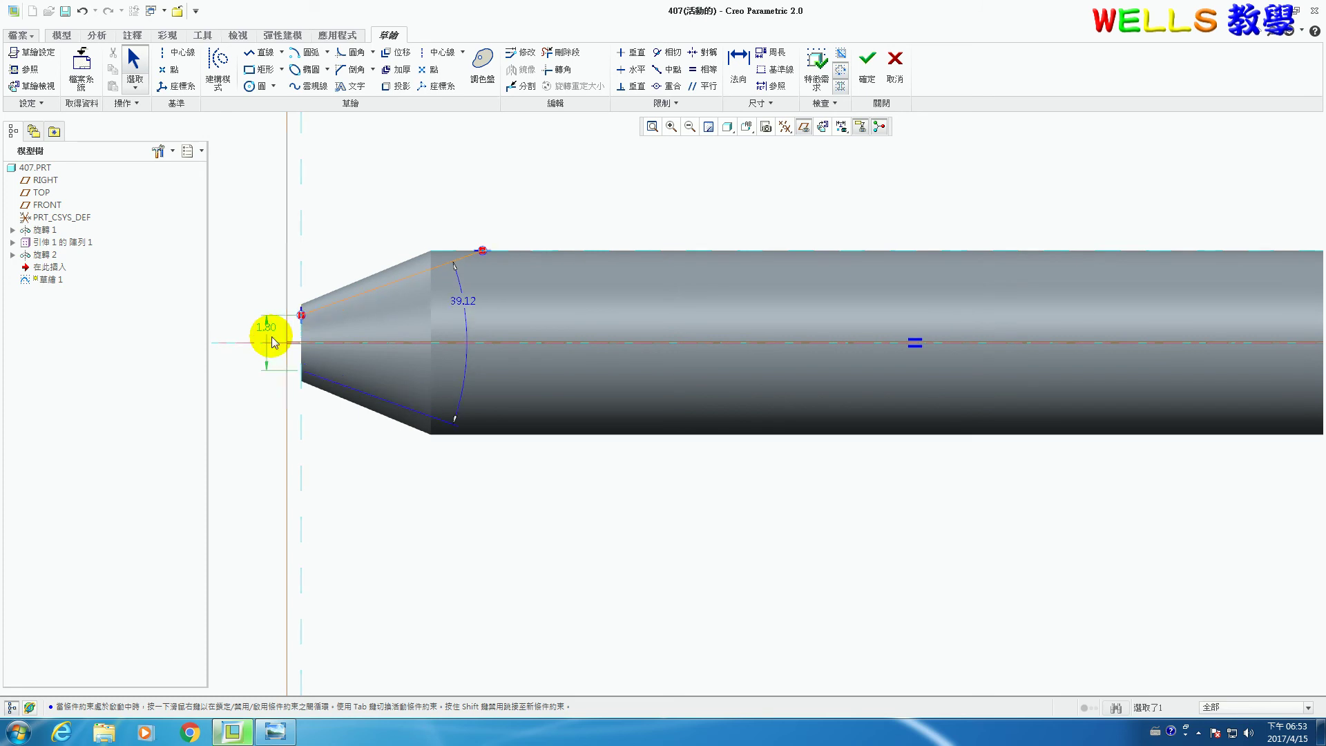
double_click(464, 301)
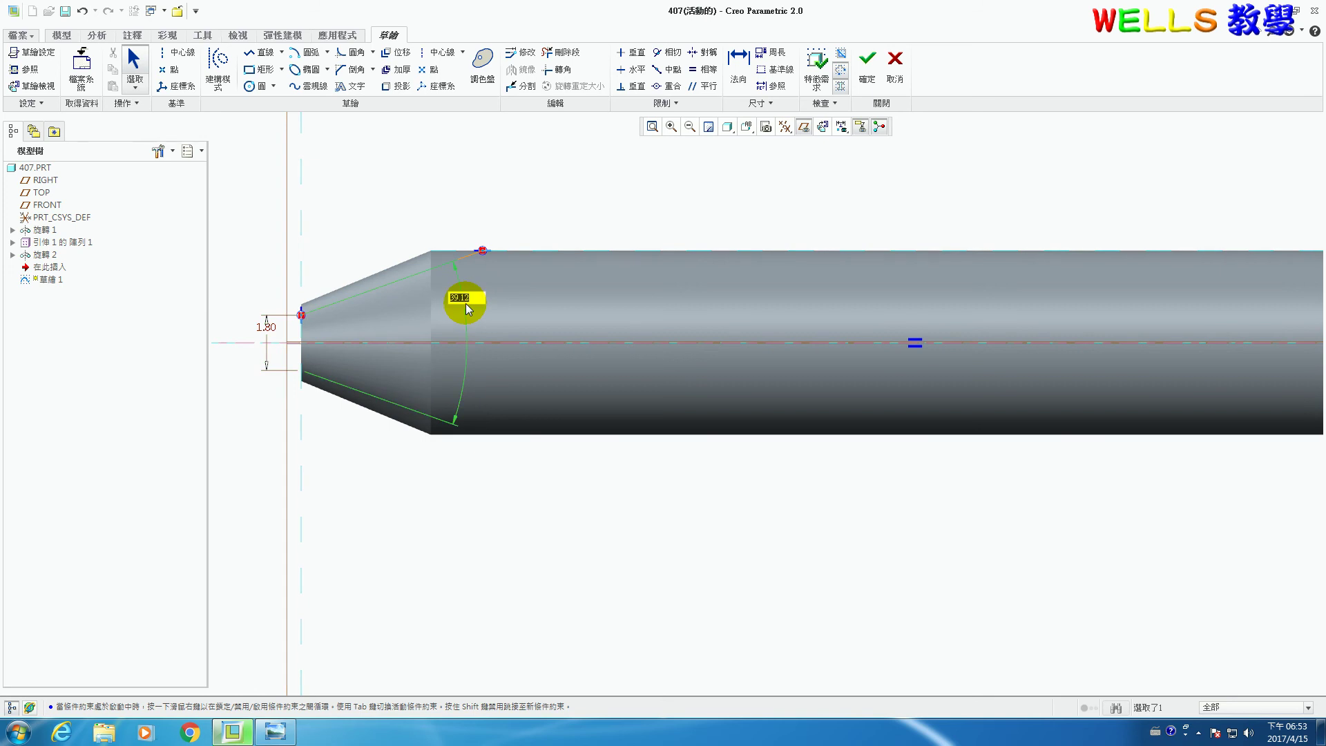
text(20)
key(Return)
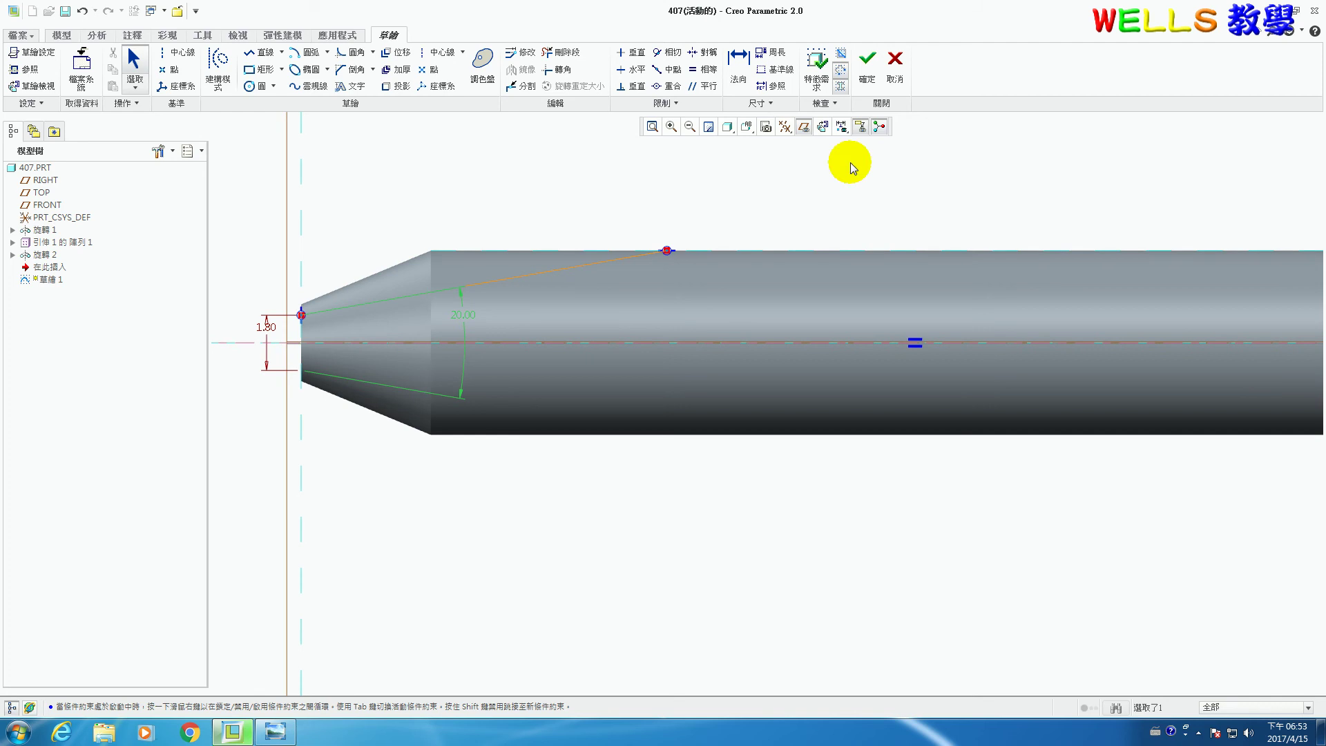
click(871, 76)
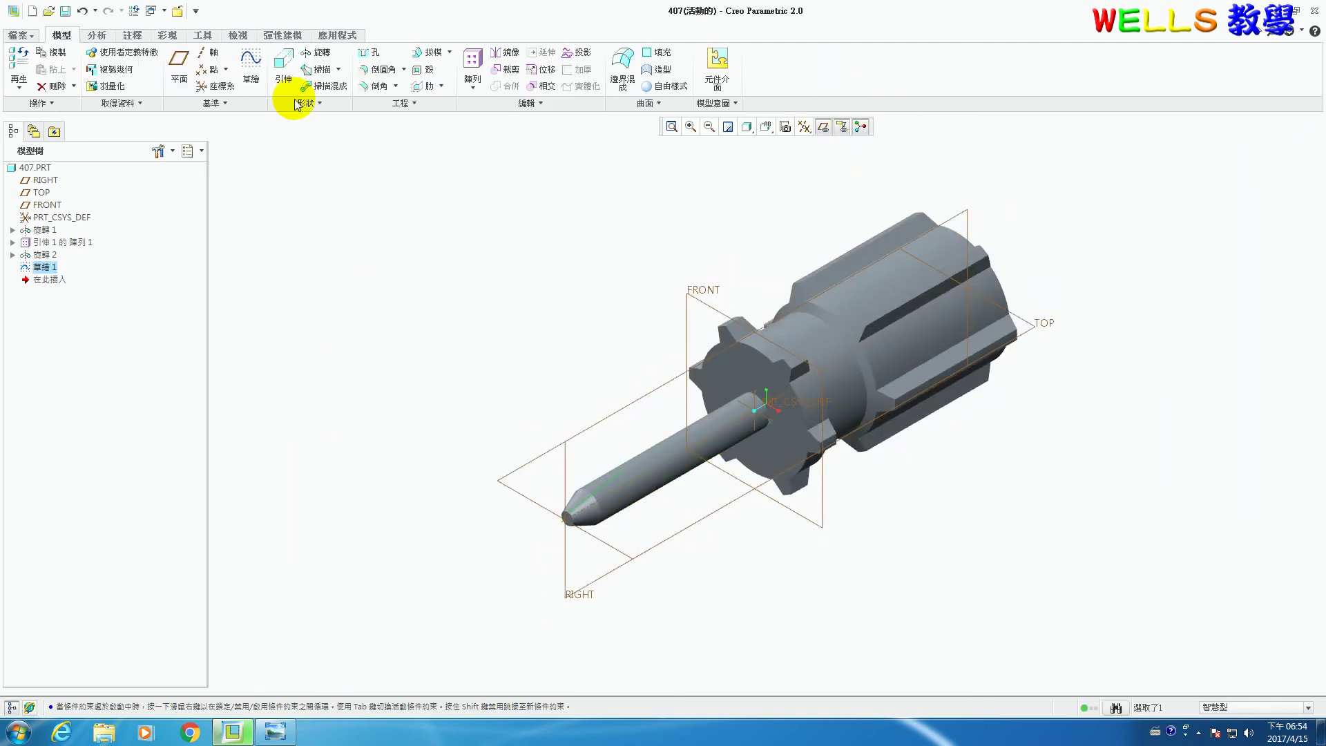
- Start a sweep along the sketched slanted line and open its section sketch with the datum planes hidden
click(320, 69)
click(63, 70)
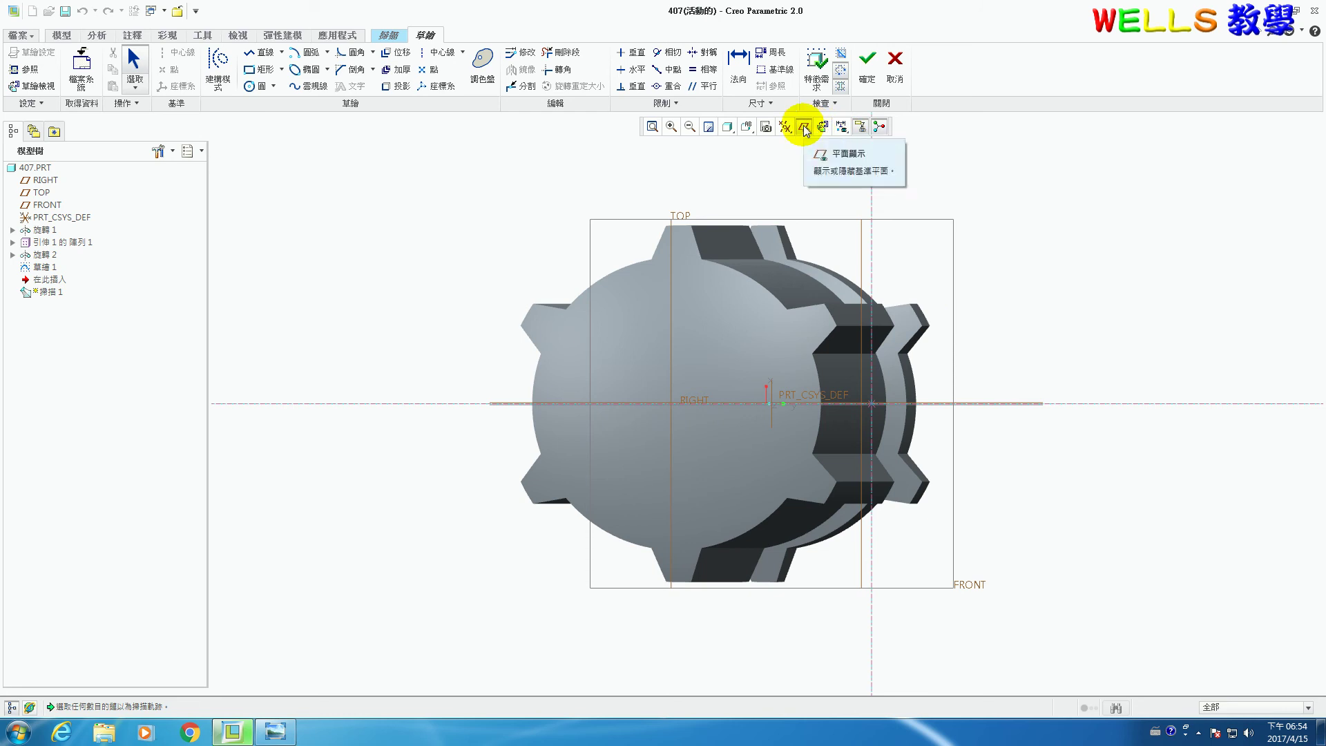
click(804, 129)
middle_drag(981, 356, 972, 364)
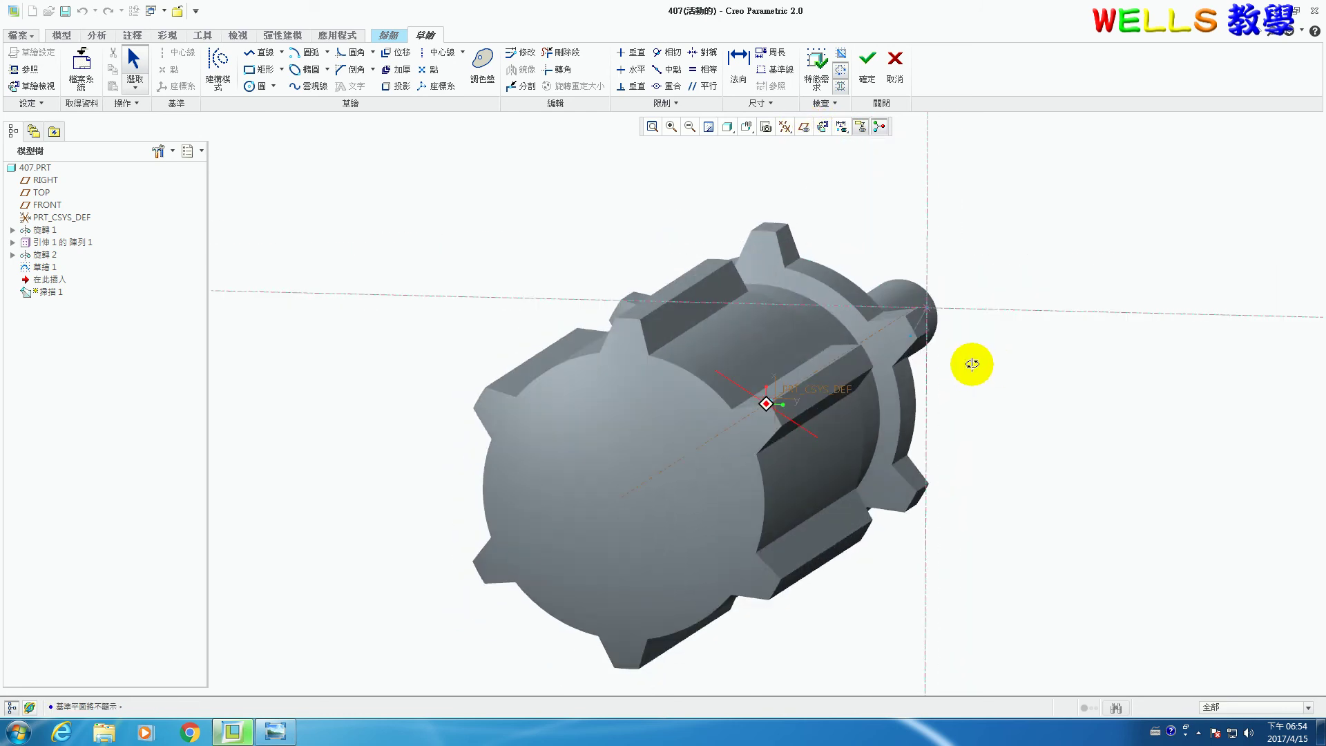
click(803, 129)
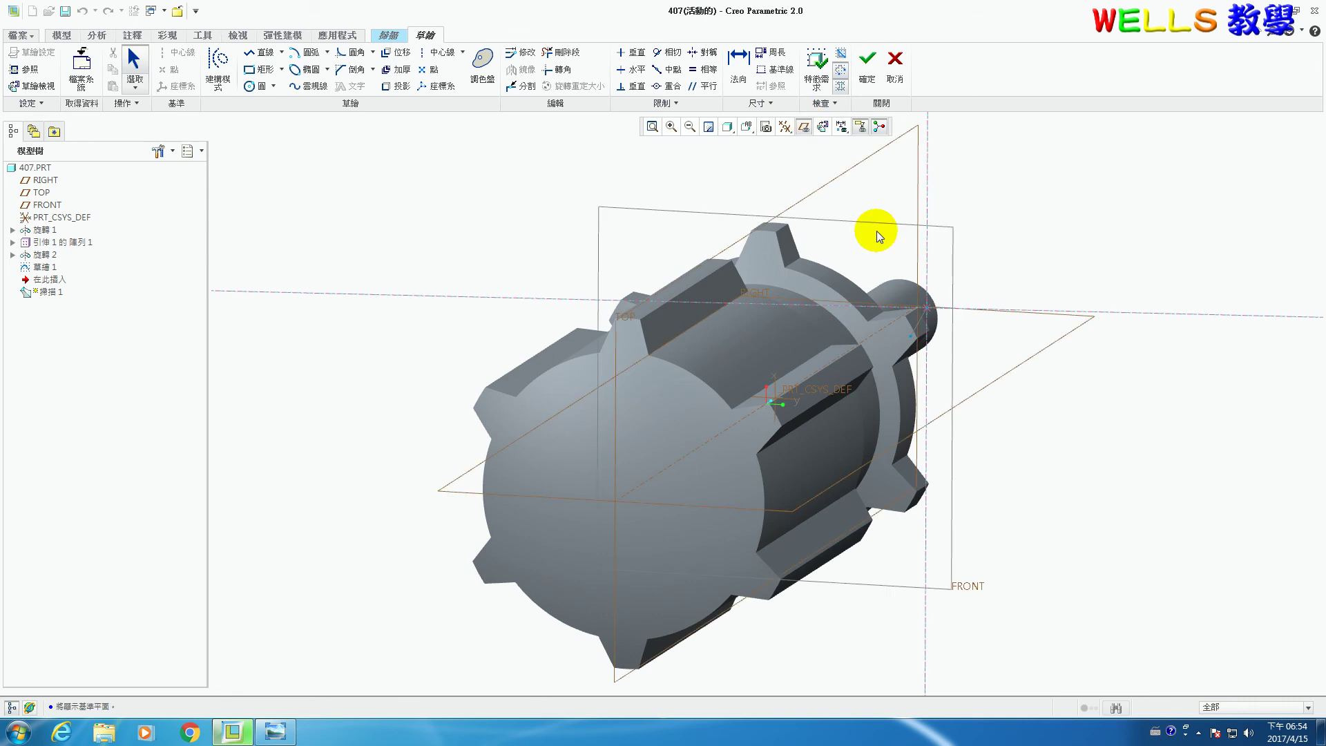
click(822, 128)
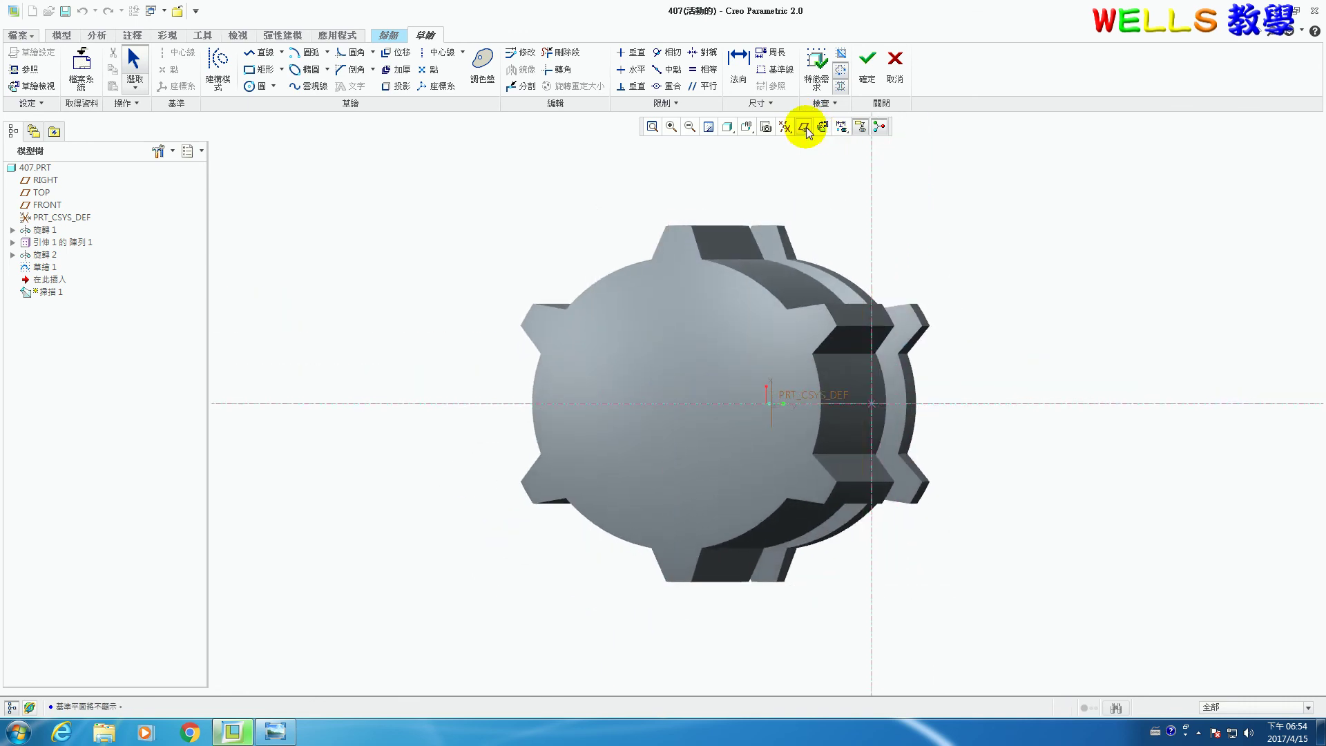
click(804, 128)
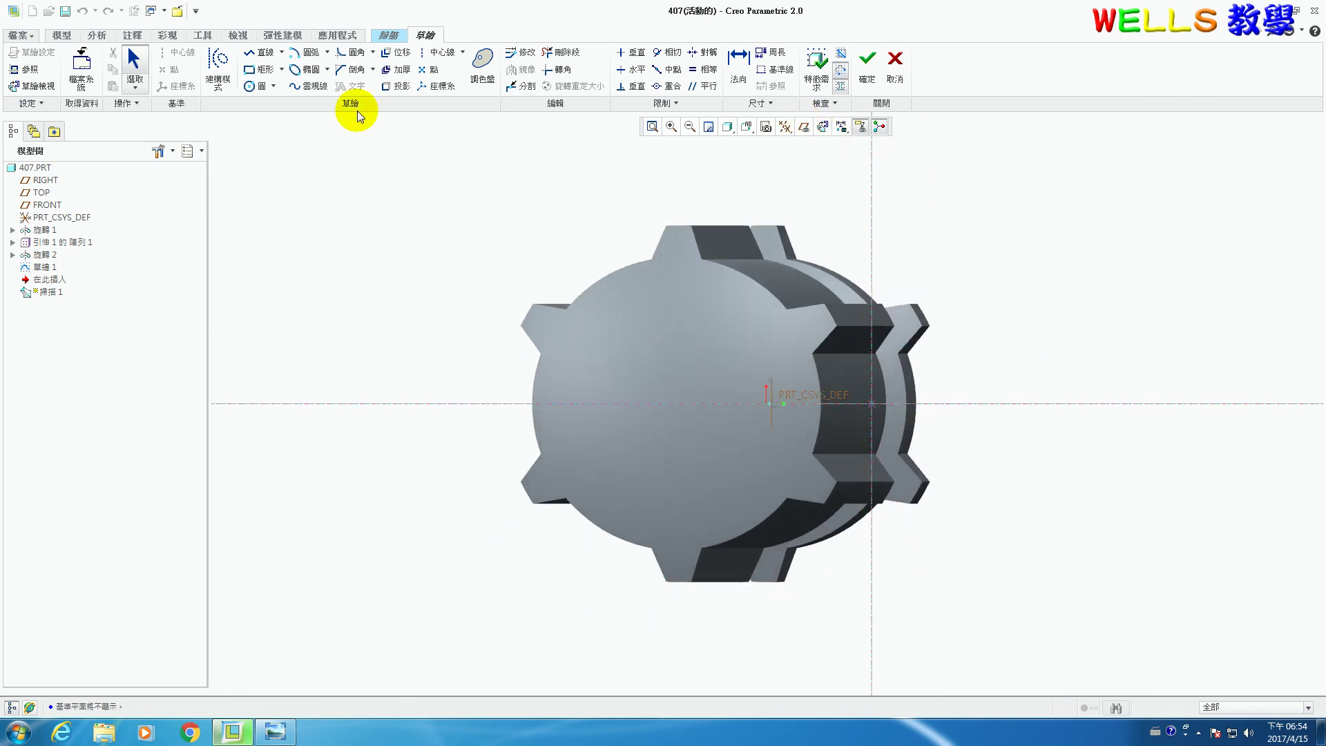
- Add a horizontal centerline through the origin of the sweep section
click(441, 51)
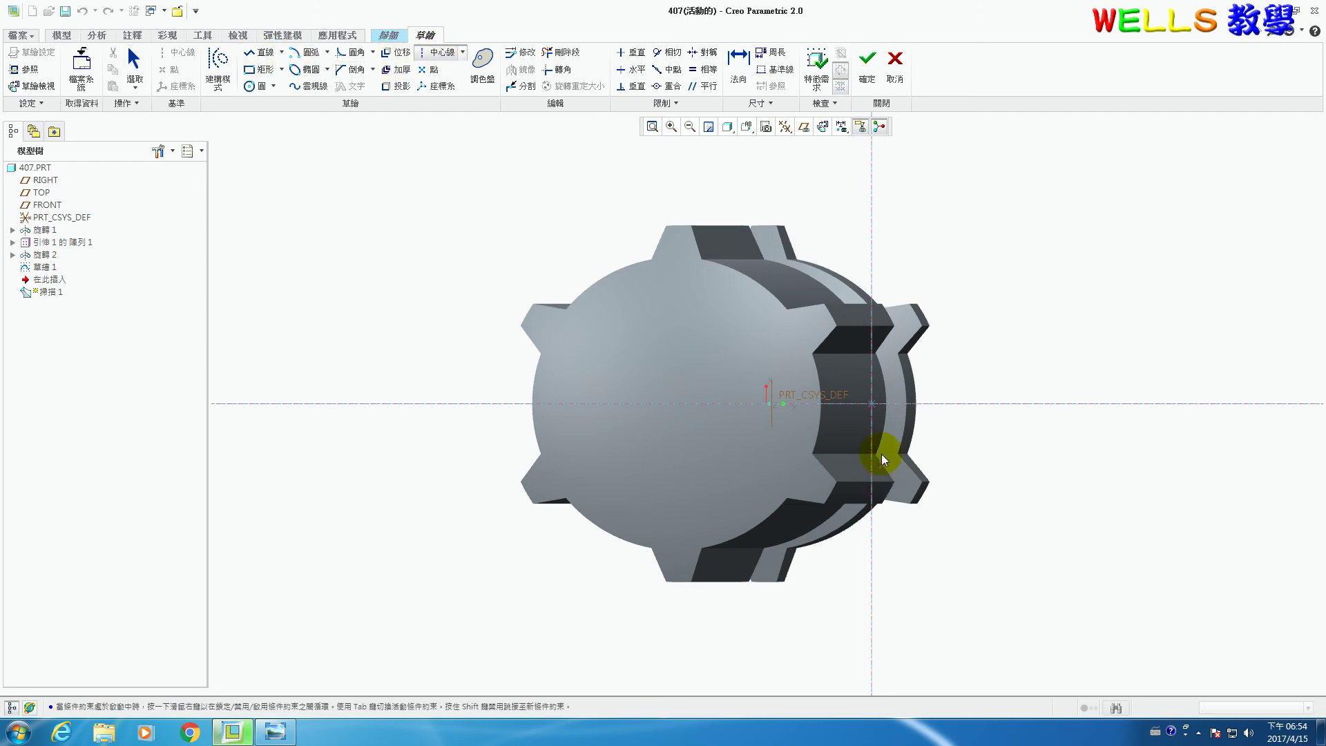
click(873, 403)
click(1042, 405)
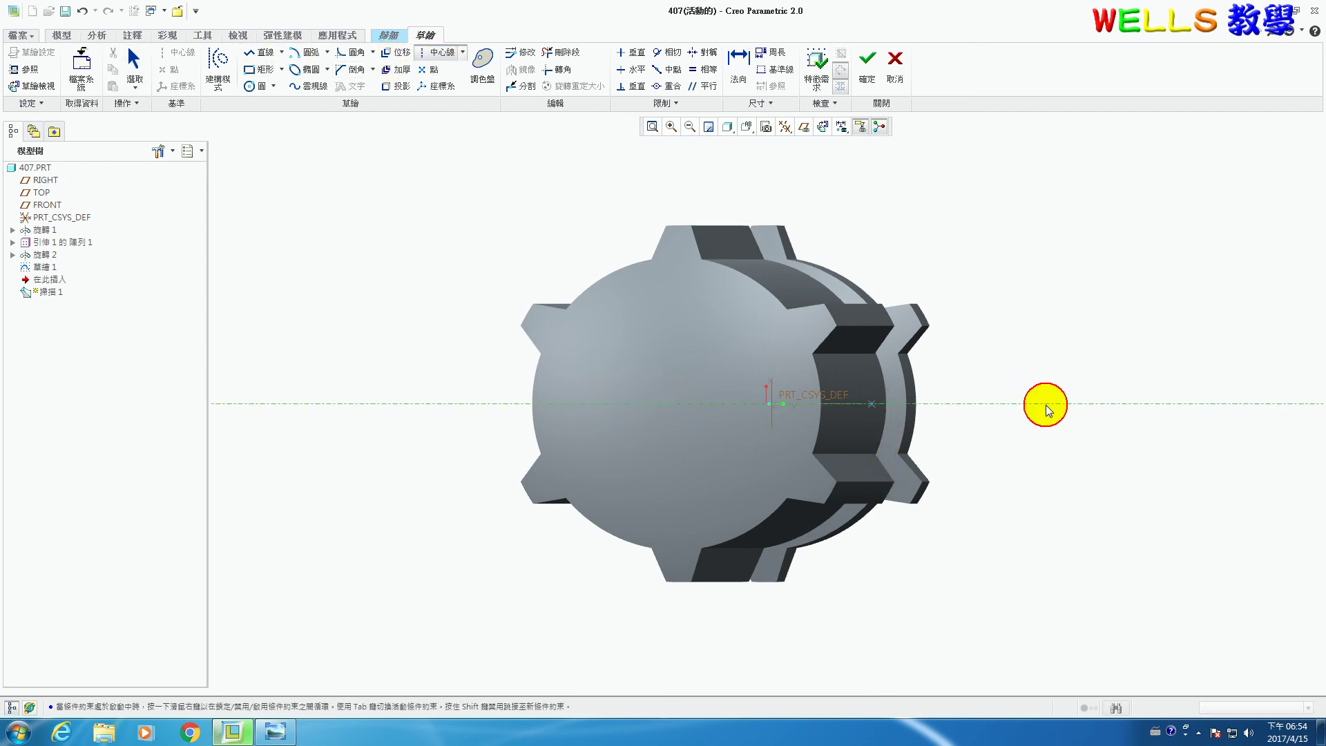
middle_click(1061, 456)
- Sketch a slanted line rising about 6.8 from the section origin and mirror it about the horizontal centerline
click(263, 52)
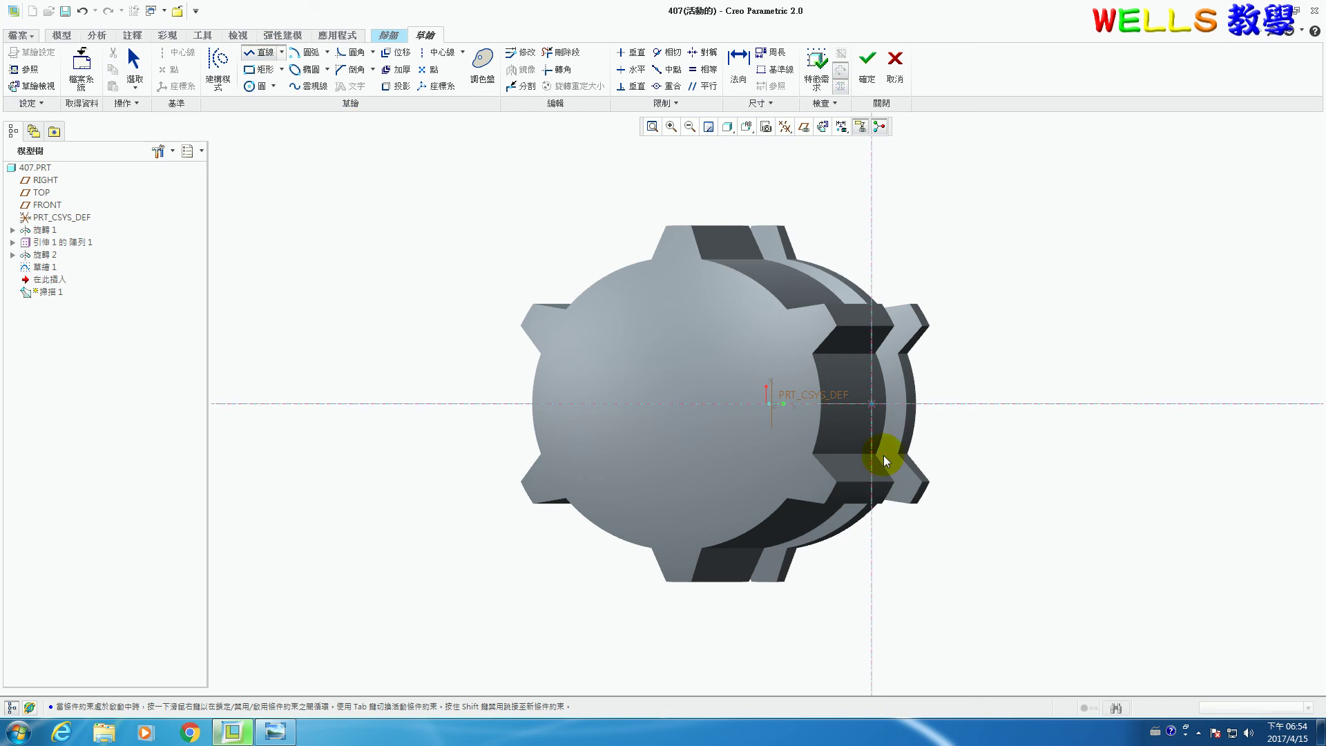
click(871, 404)
click(962, 318)
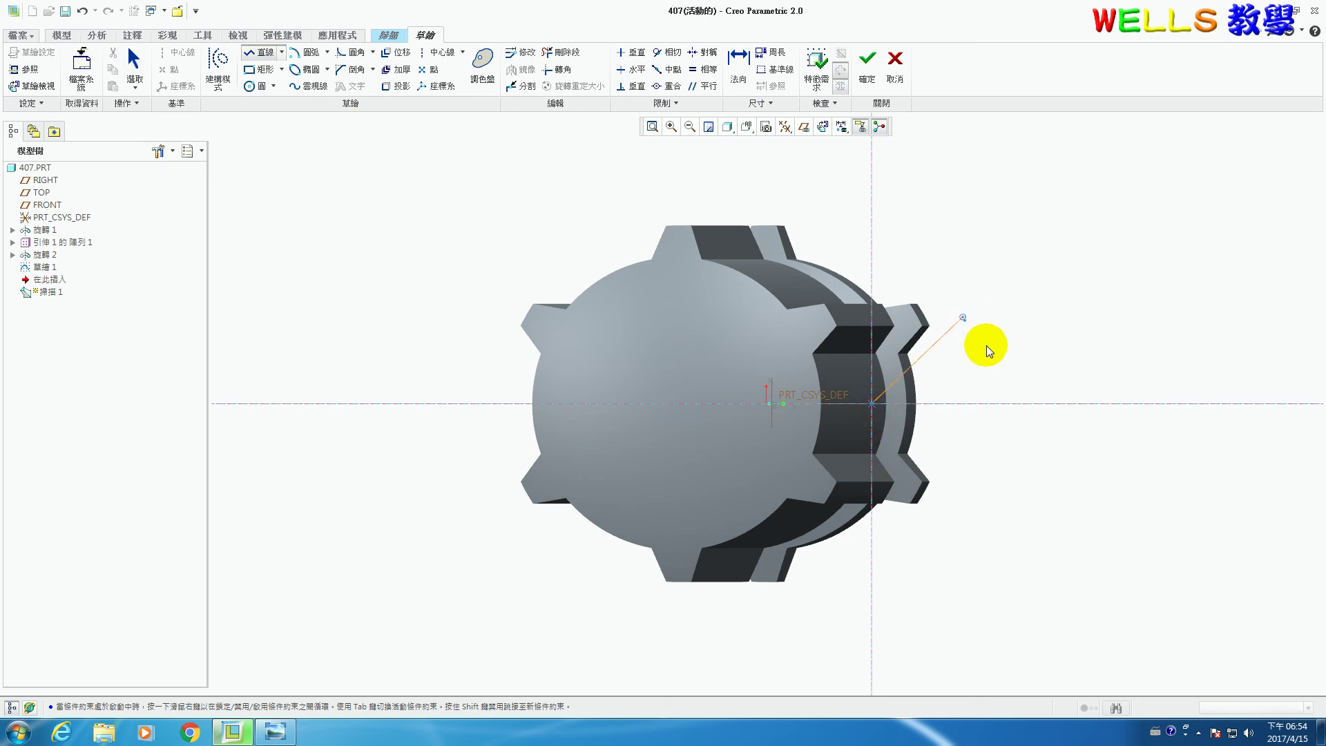
middle_click(991, 354)
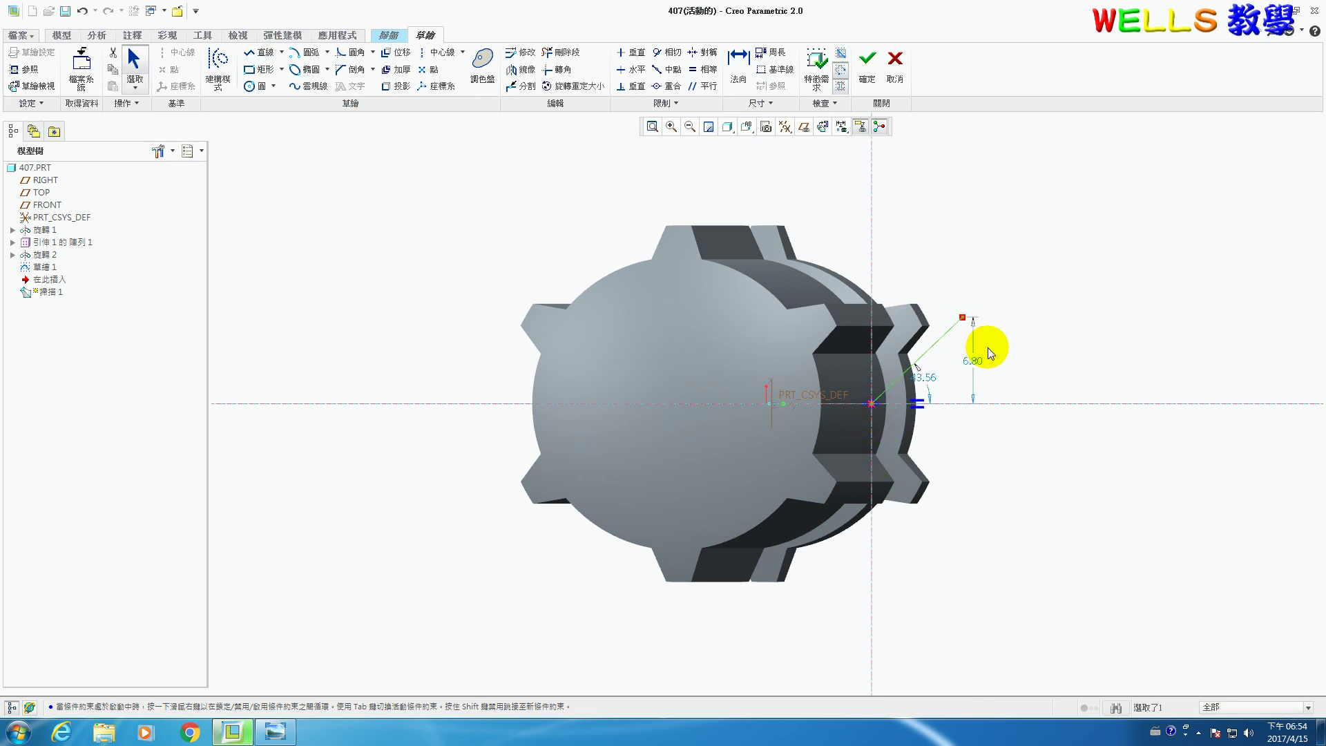
click(520, 69)
click(1031, 403)
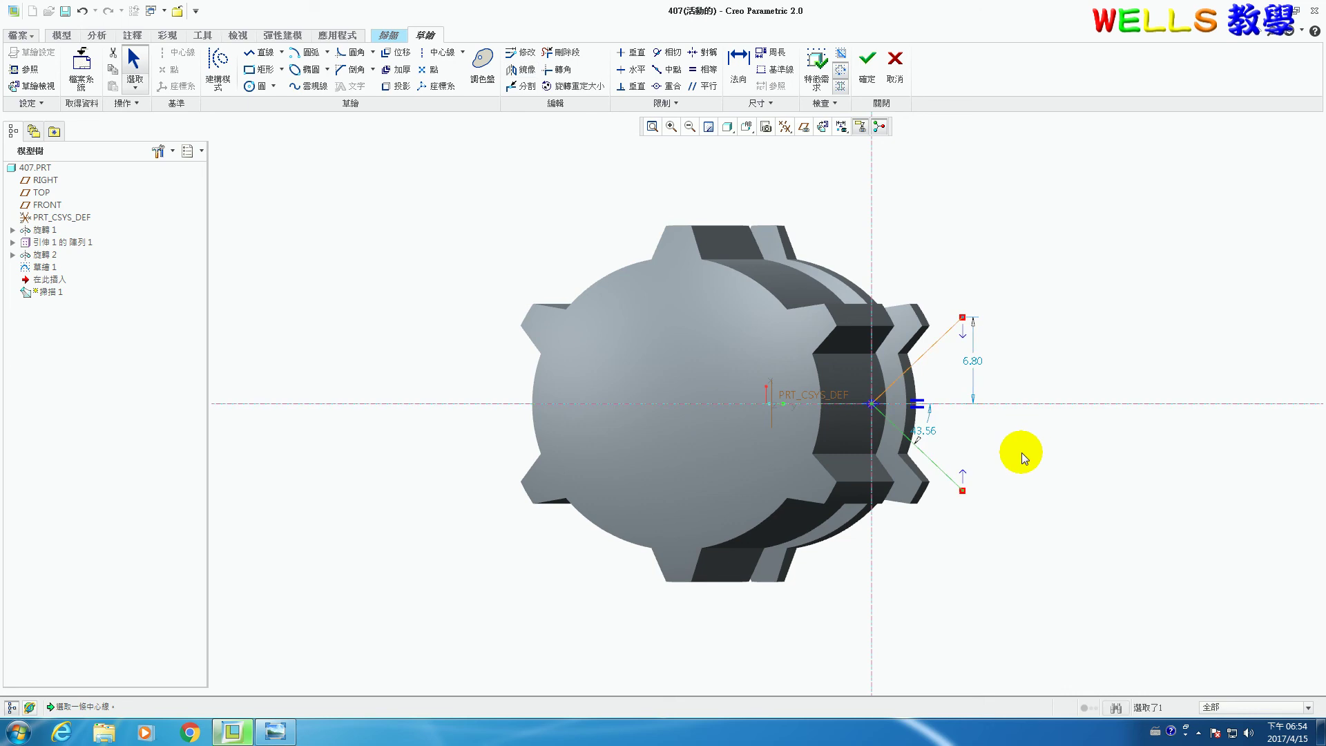
- Dimension the angle between the two mirrored section lines at 90 degrees
click(732, 61)
click(941, 340)
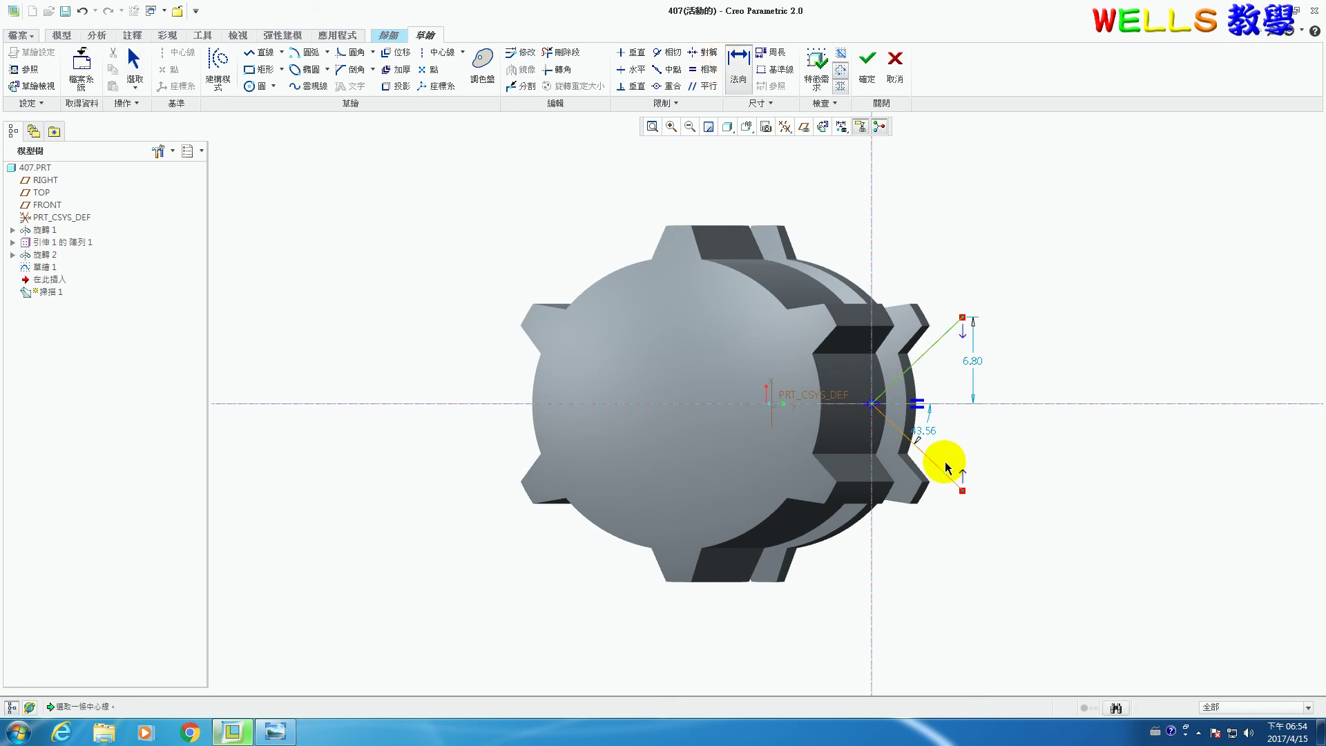
click(935, 474)
middle_click(953, 379)
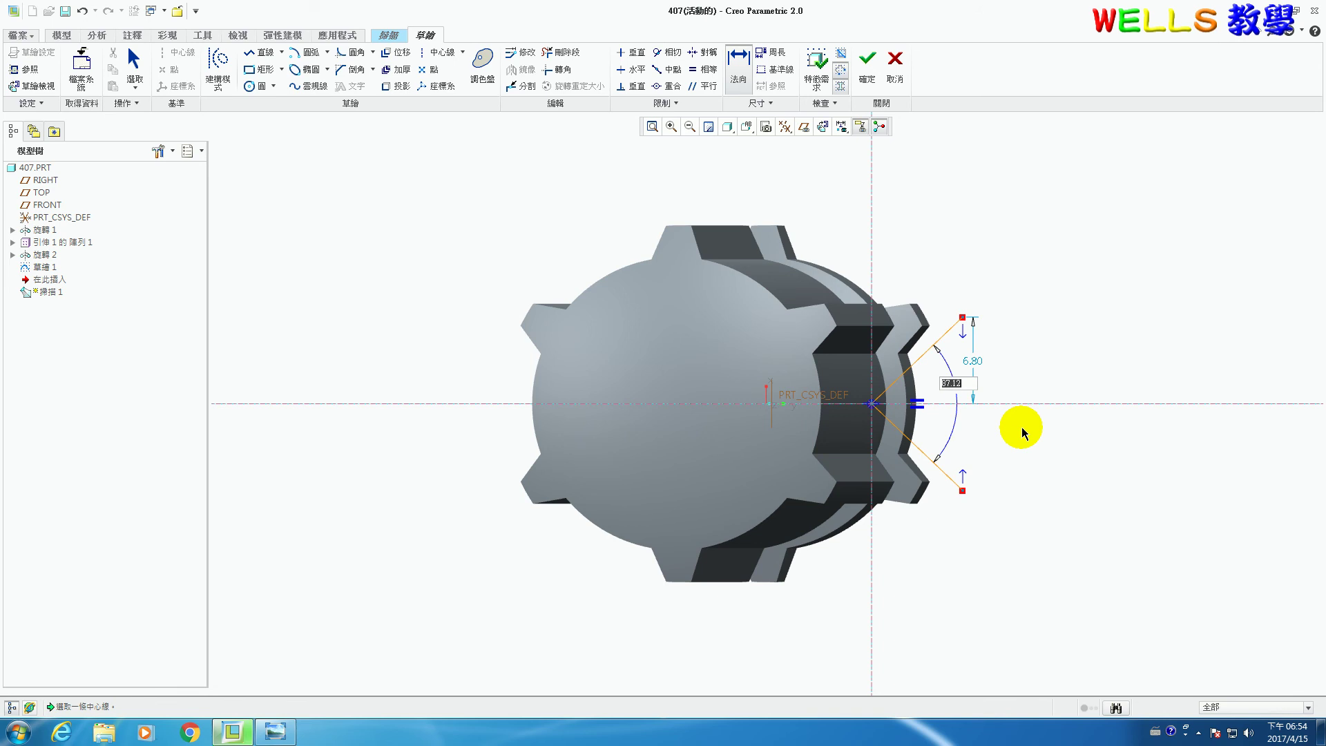
text(90)
key(Return)
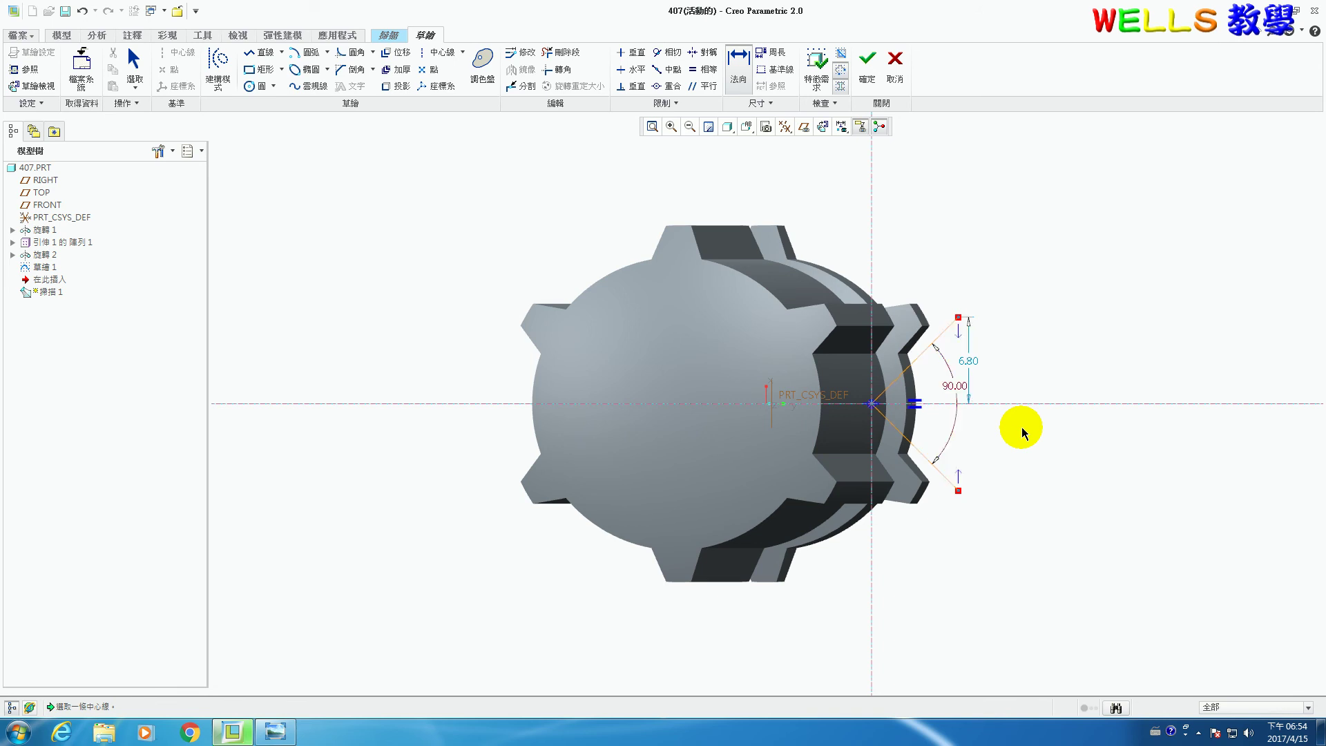
- Finish the V-shaped sweep section, switch the sweep to remove material, and complete the groove cut on the blade tip
click(866, 75)
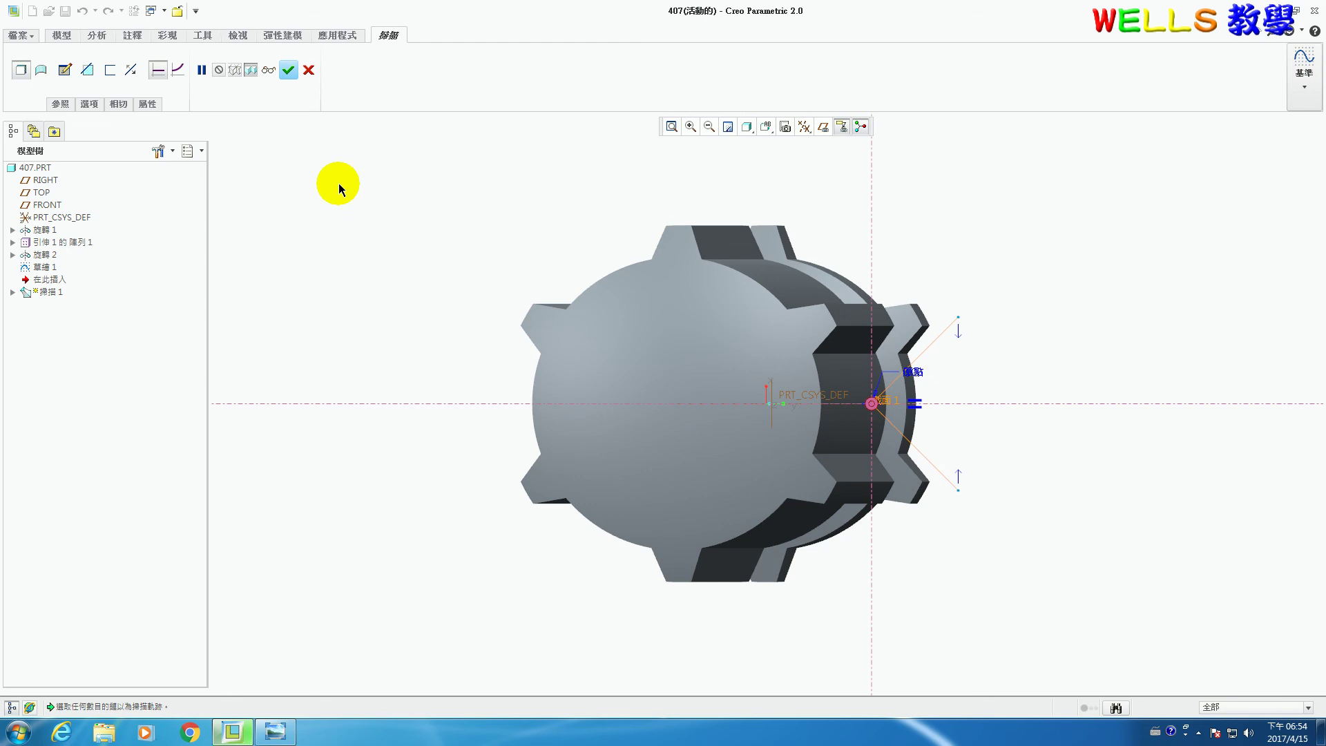
click(87, 70)
scroll(308, 295, down, 3)
middle_drag(308, 296, 325, 355)
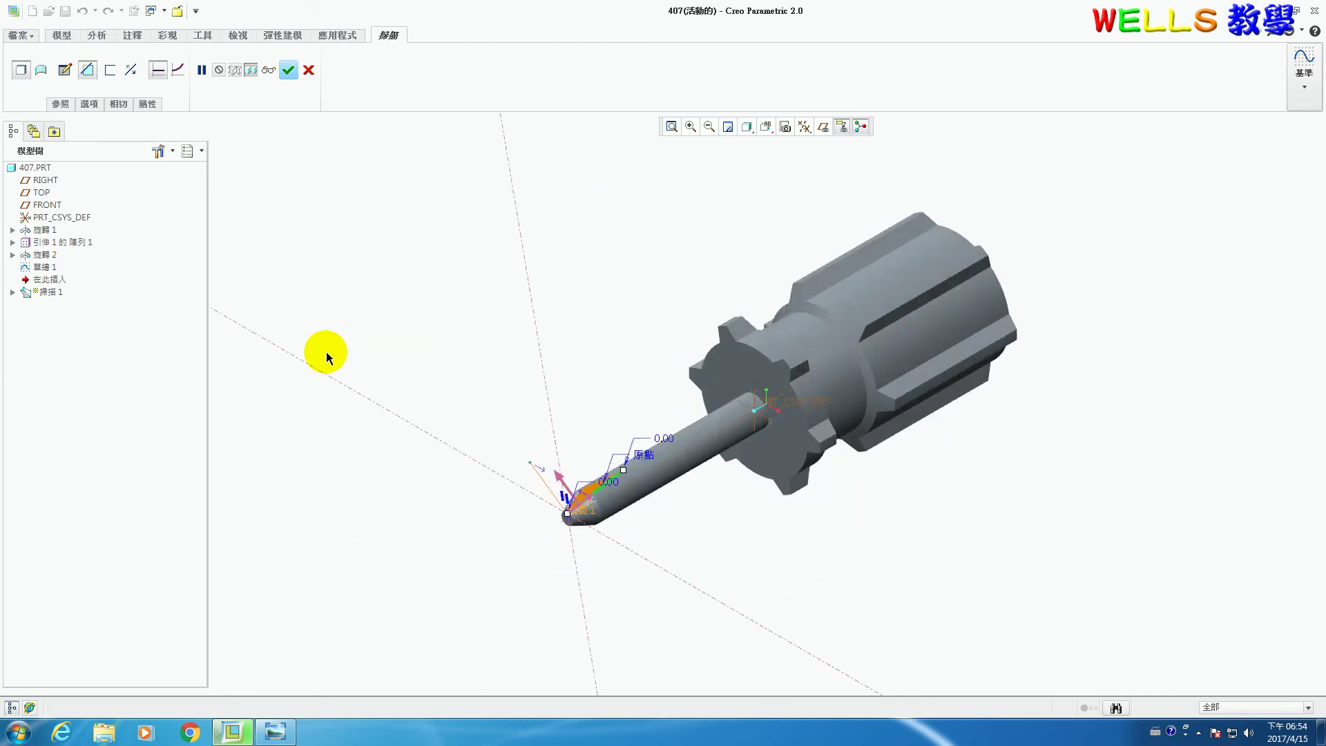
click(288, 70)
click(620, 359)
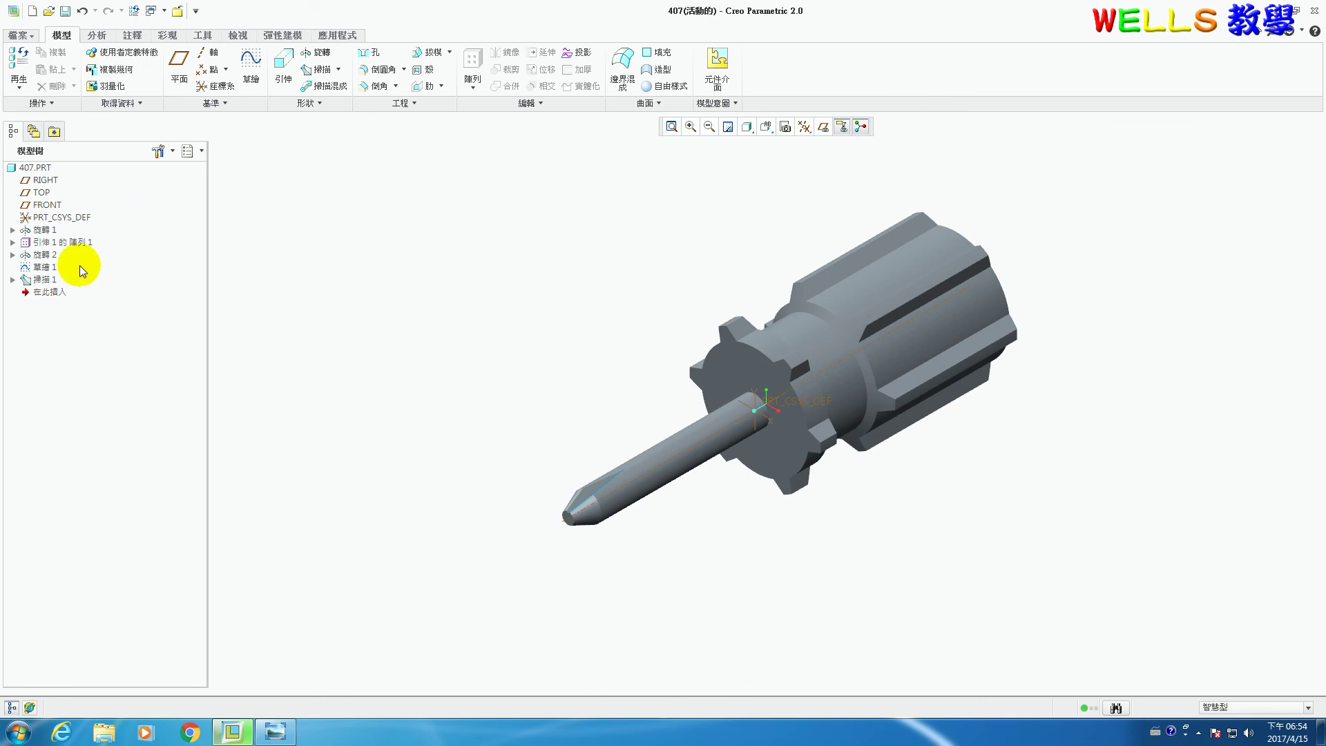
- Pattern the swept groove about the blade axis with 4 instances spread evenly over 360 degrees
click(45, 279)
click(473, 66)
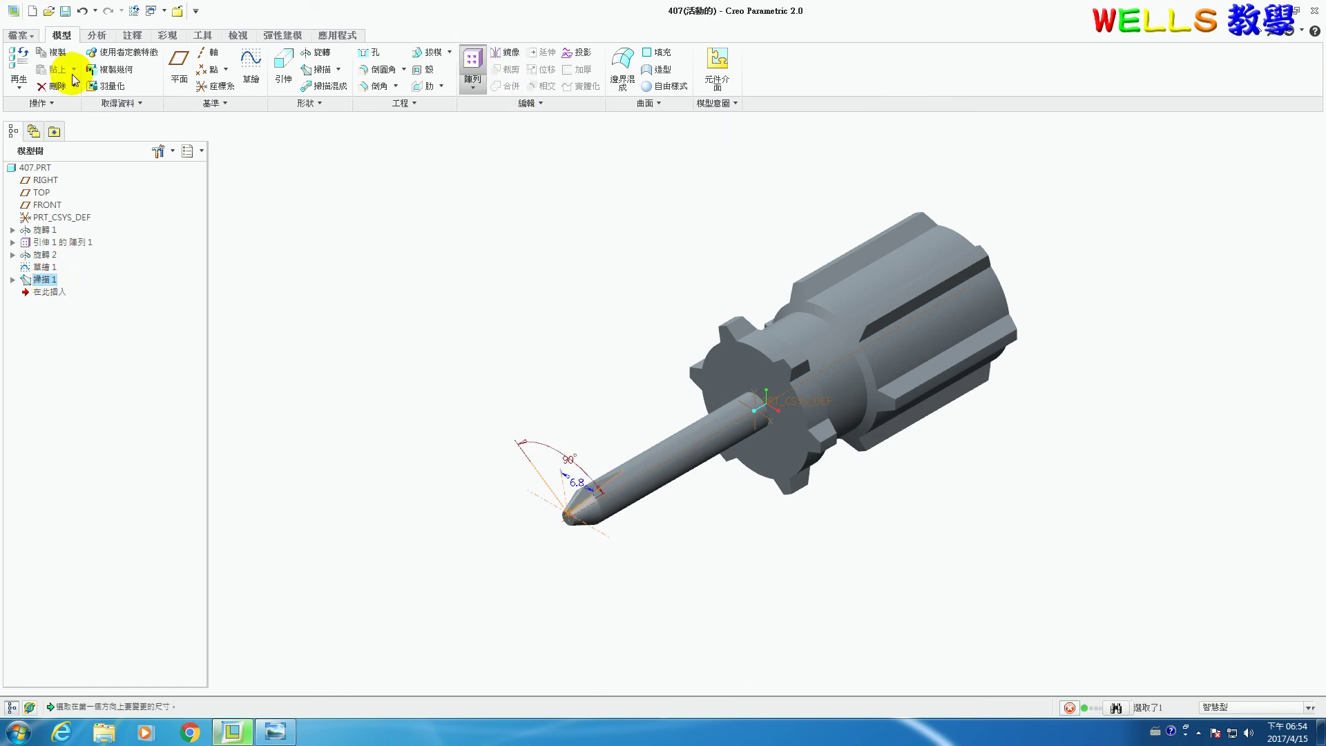
click(28, 67)
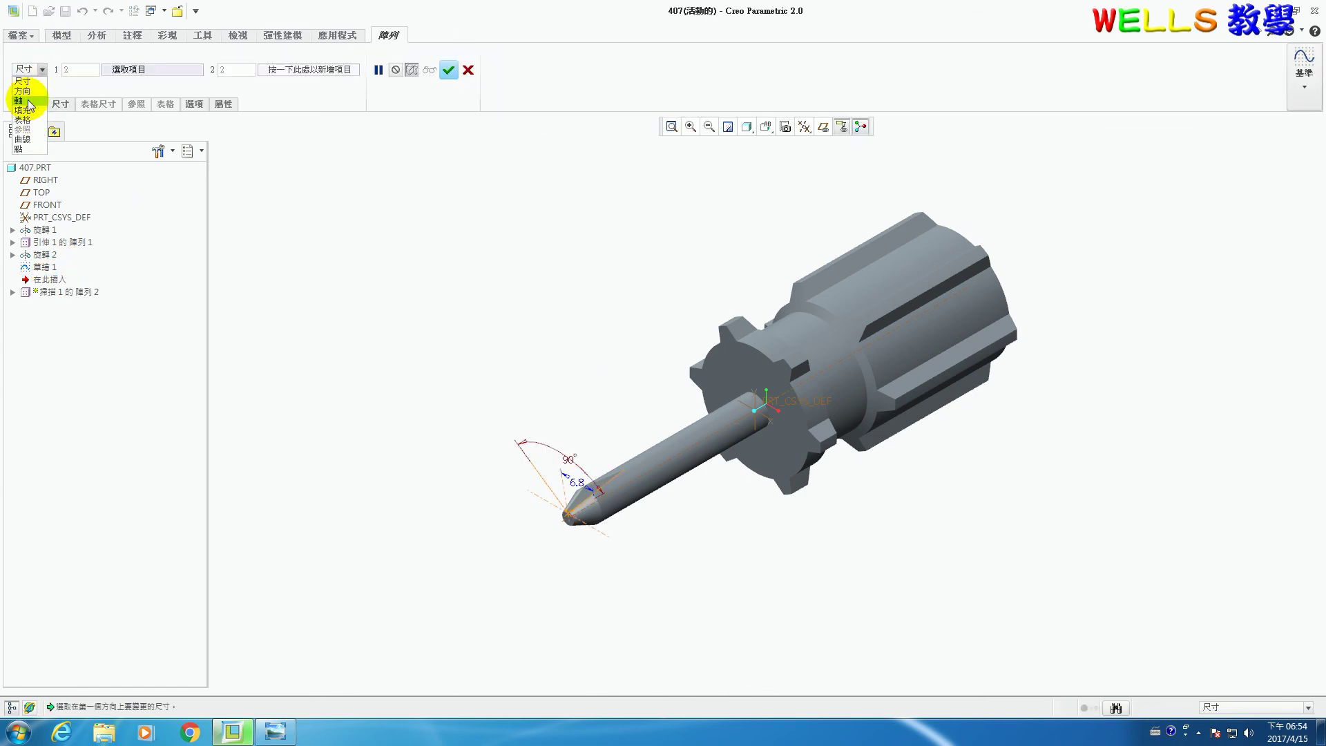
click(28, 98)
click(632, 477)
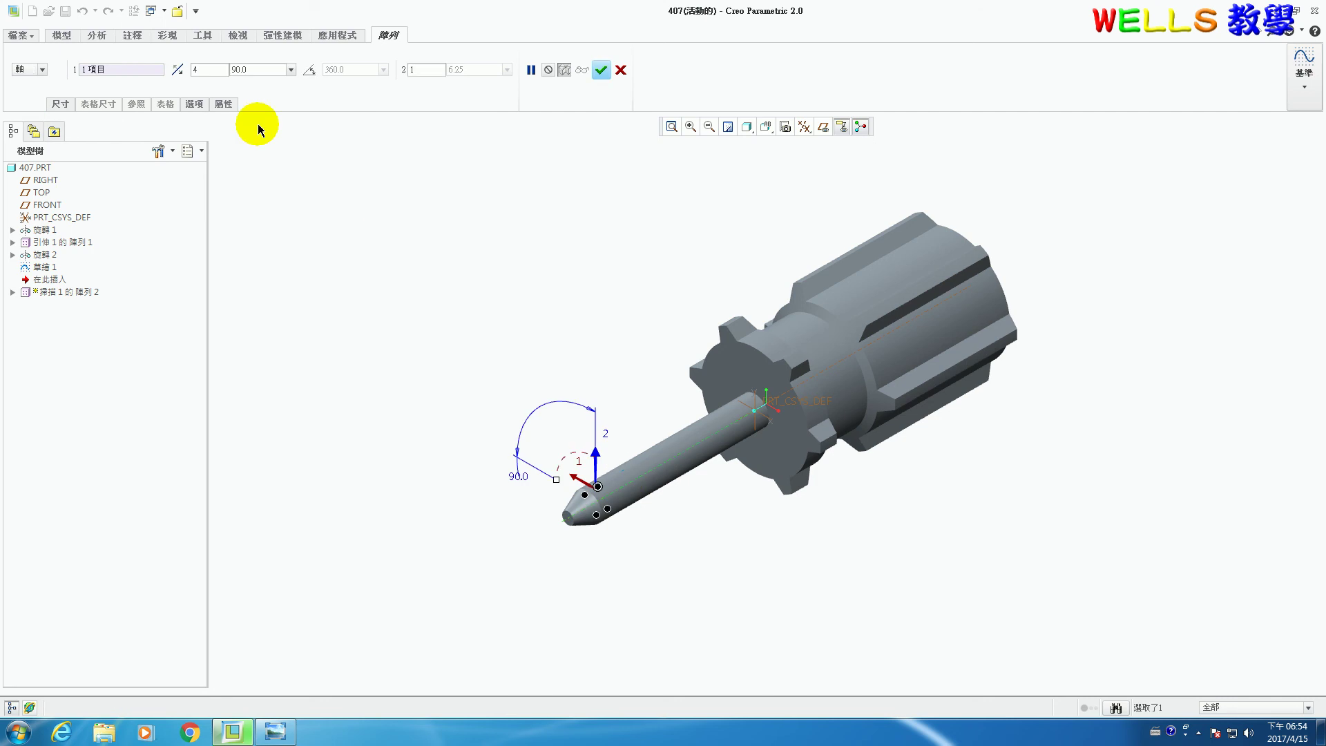
click(309, 74)
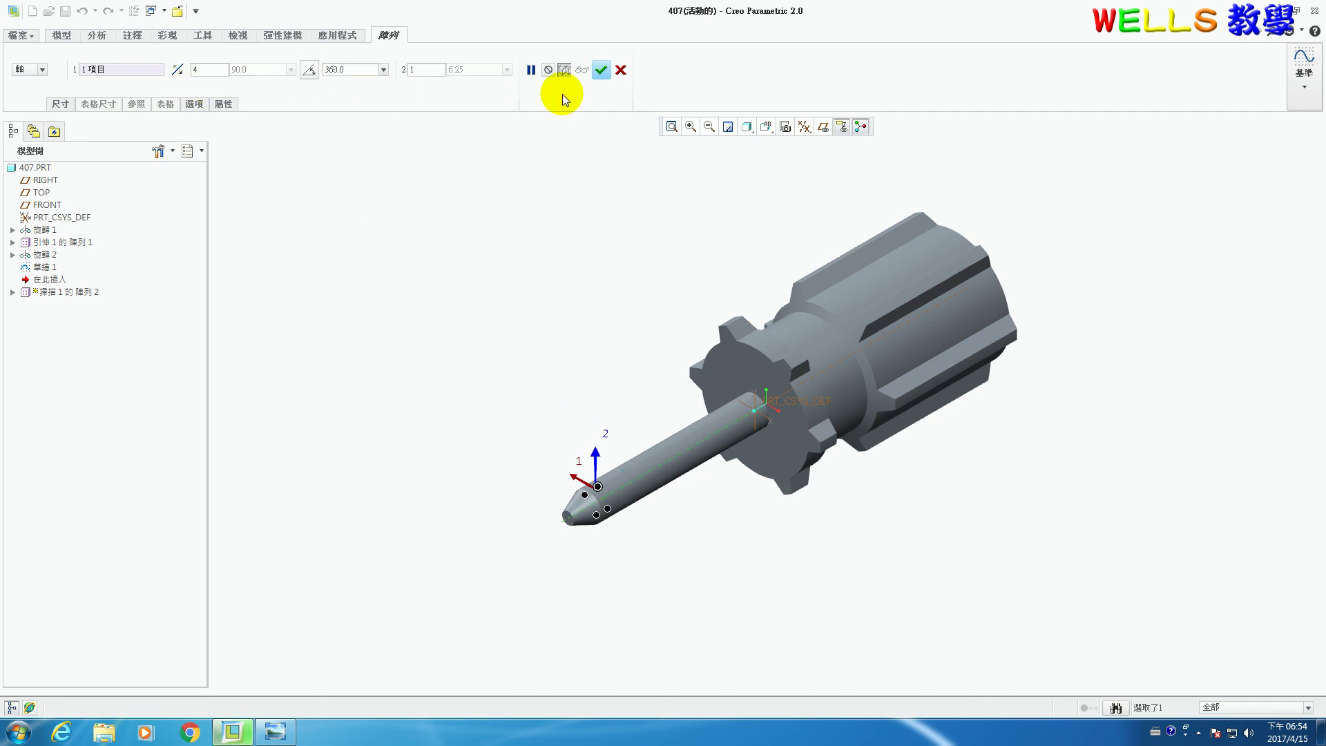
click(602, 70)
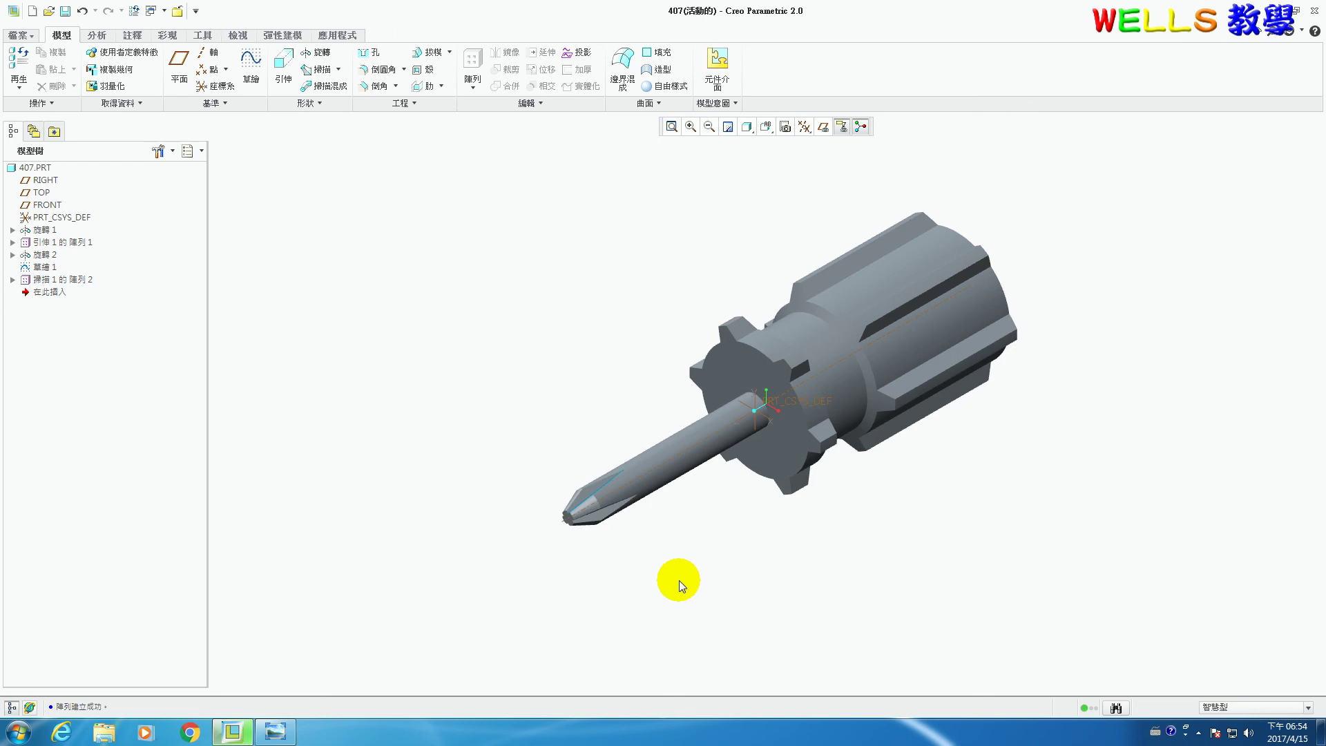
scroll(730, 549, down, 3)
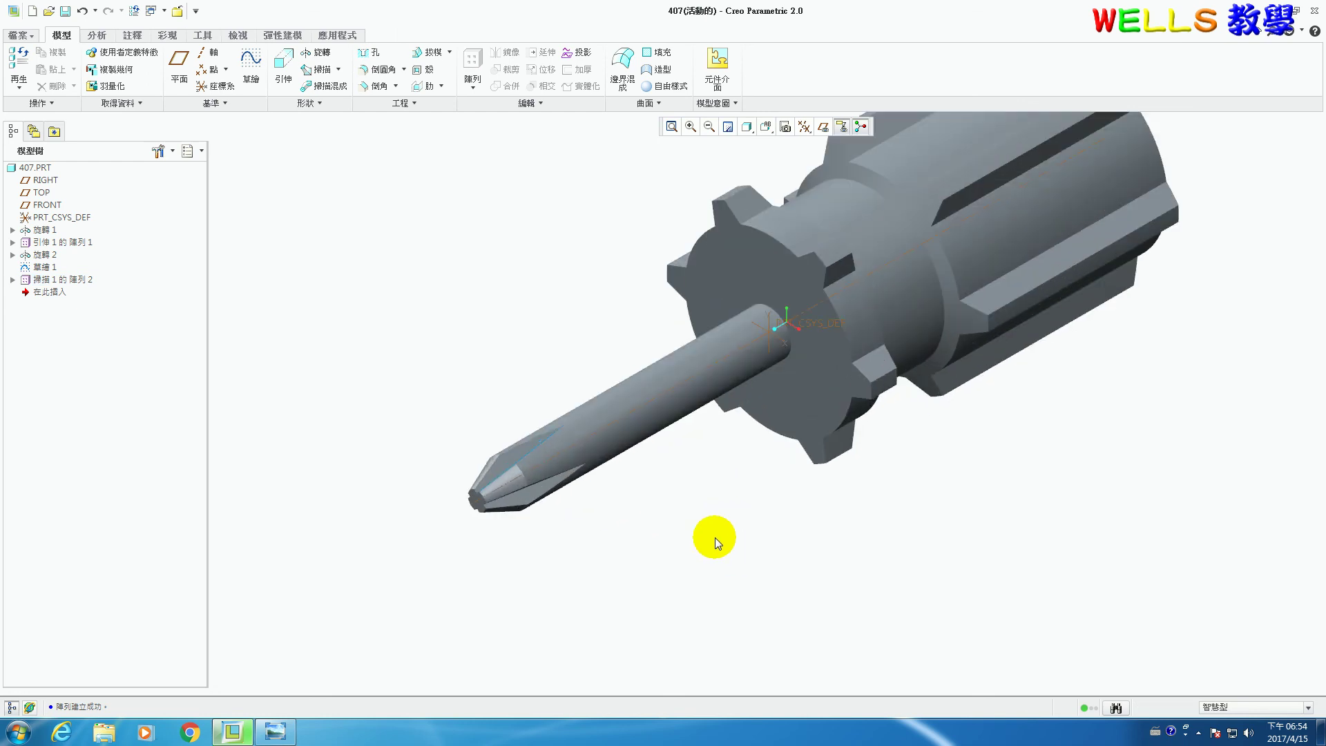
scroll(715, 537, up, 1)
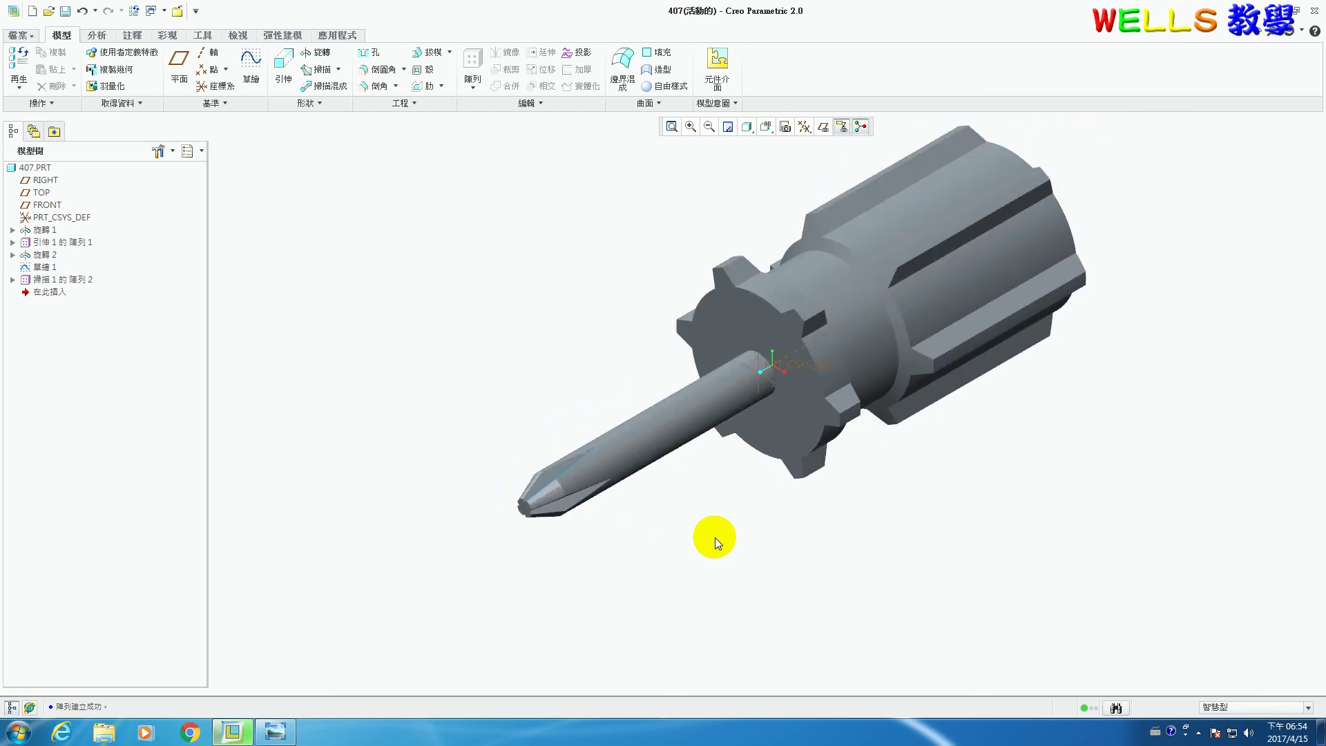
- Create a datum coordinate system at the origin on the handle's front face
click(222, 88)
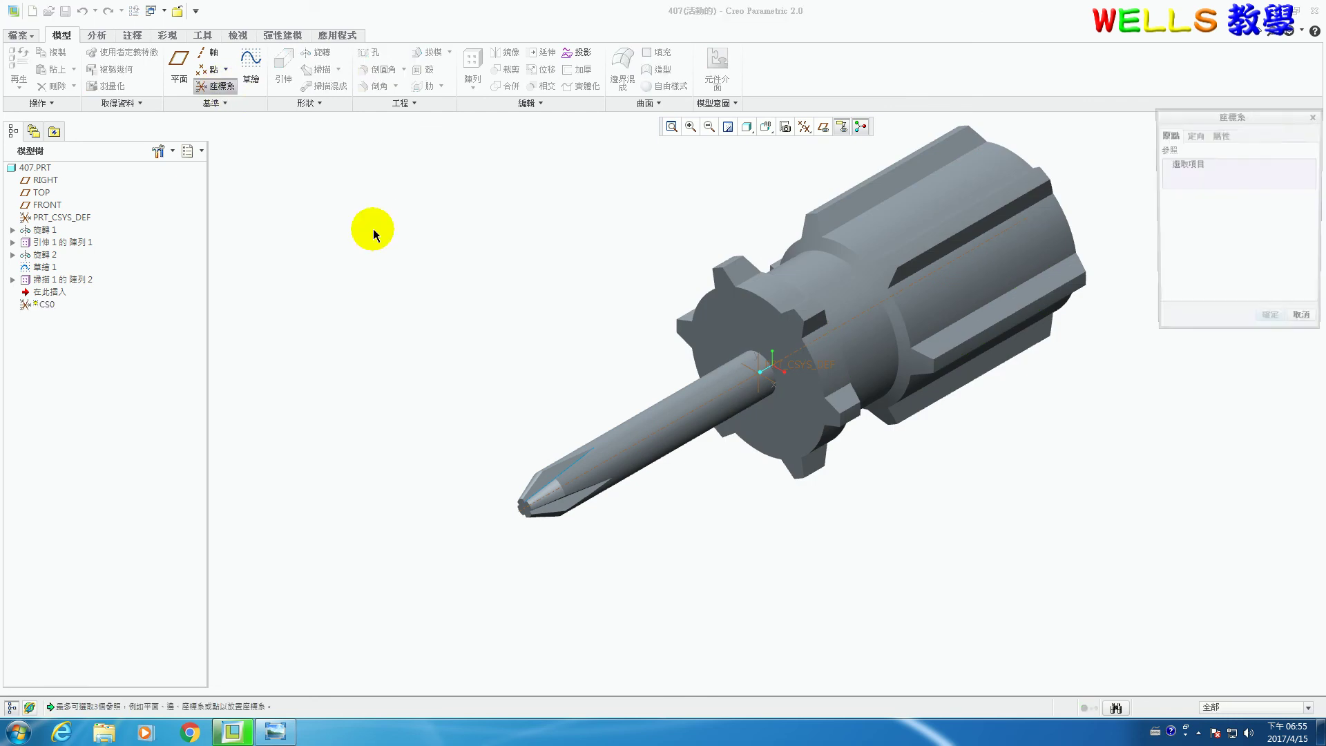
click(791, 368)
click(1269, 323)
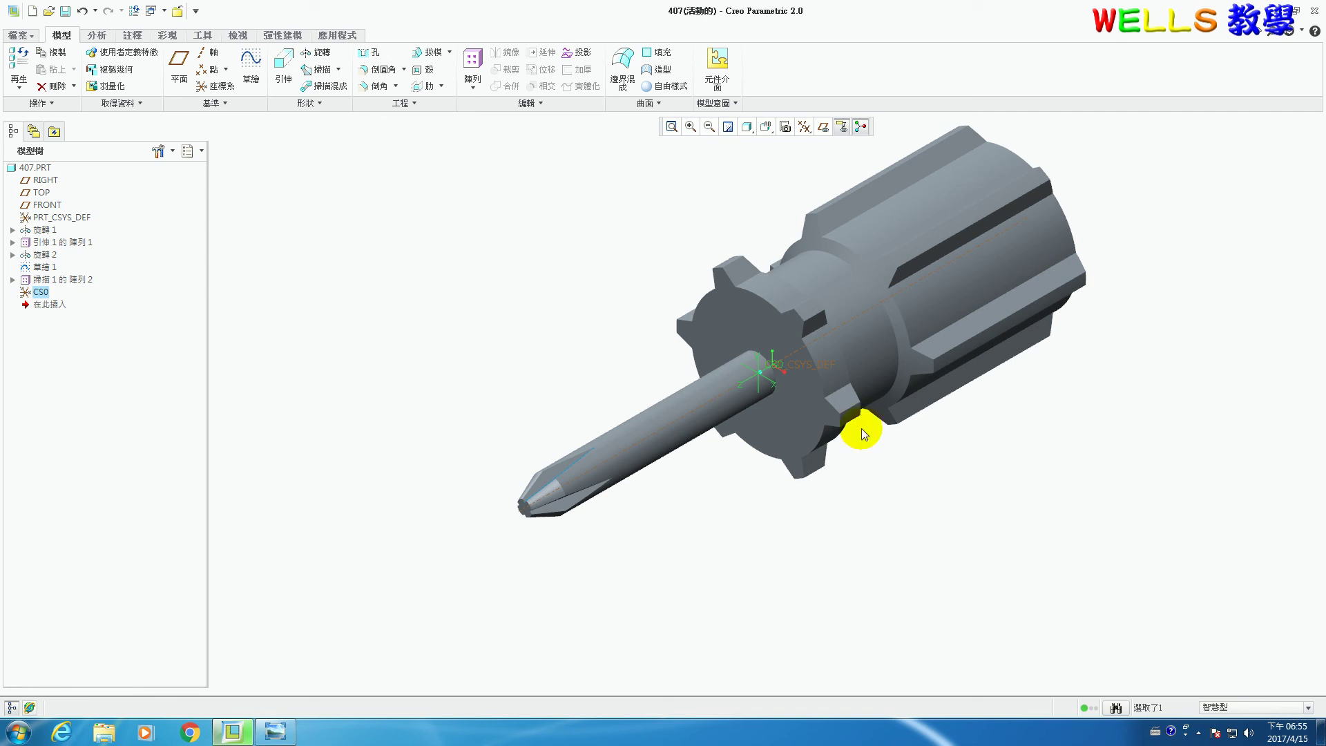
- Analyse the part's mass properties relative to coordinate system CS0, view the full report, and close it
click(97, 34)
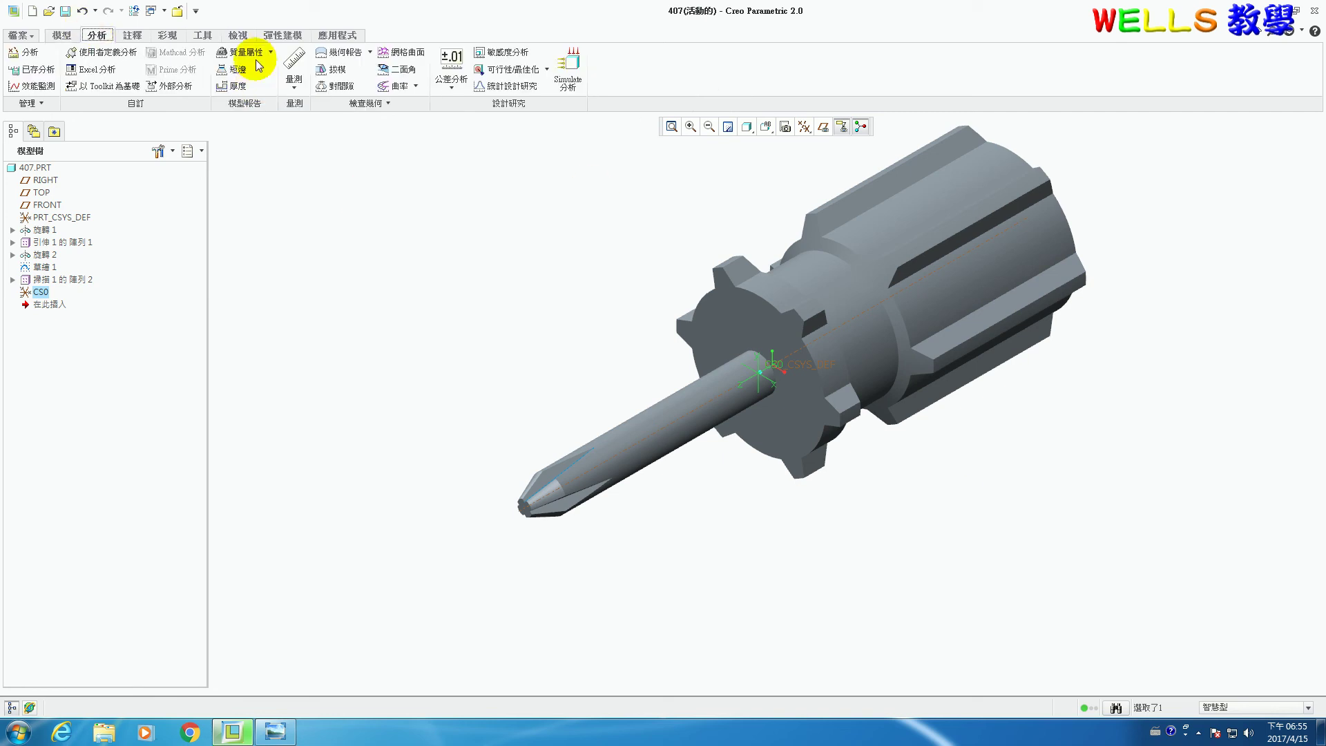
click(253, 55)
click(779, 364)
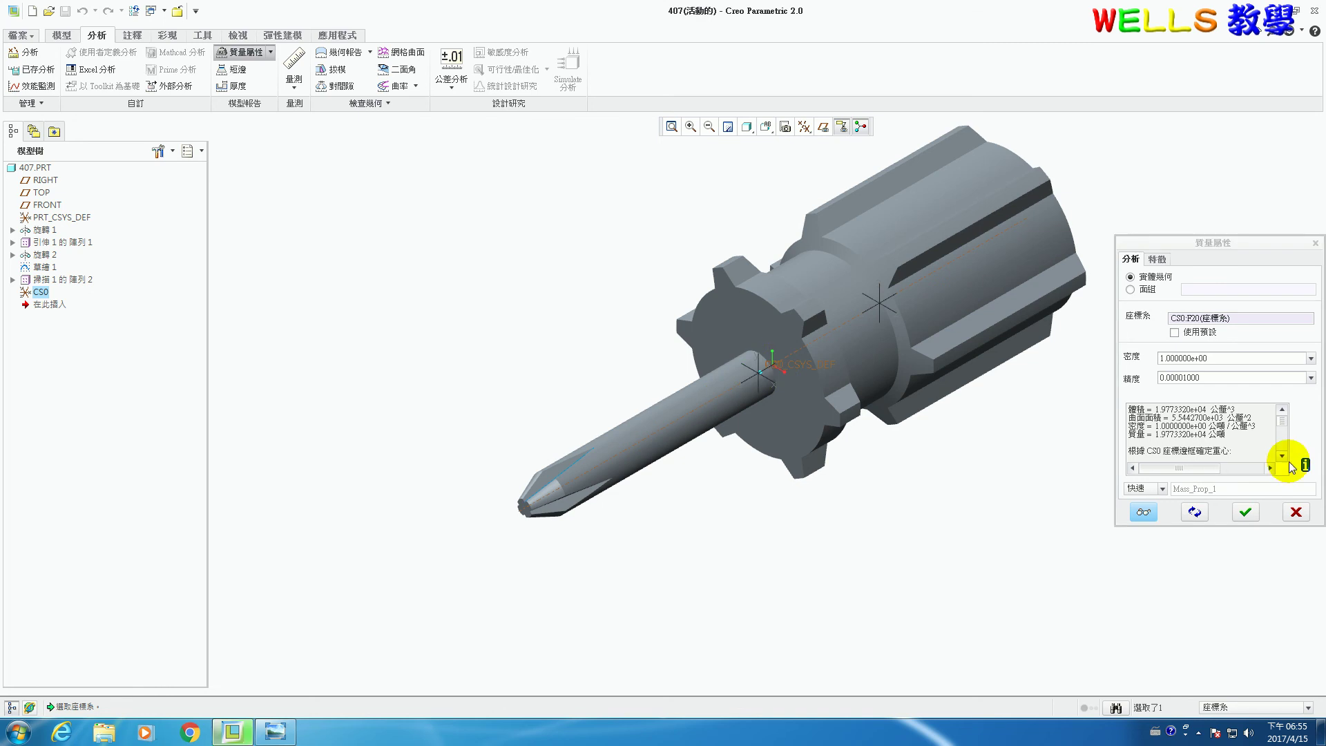
click(1306, 464)
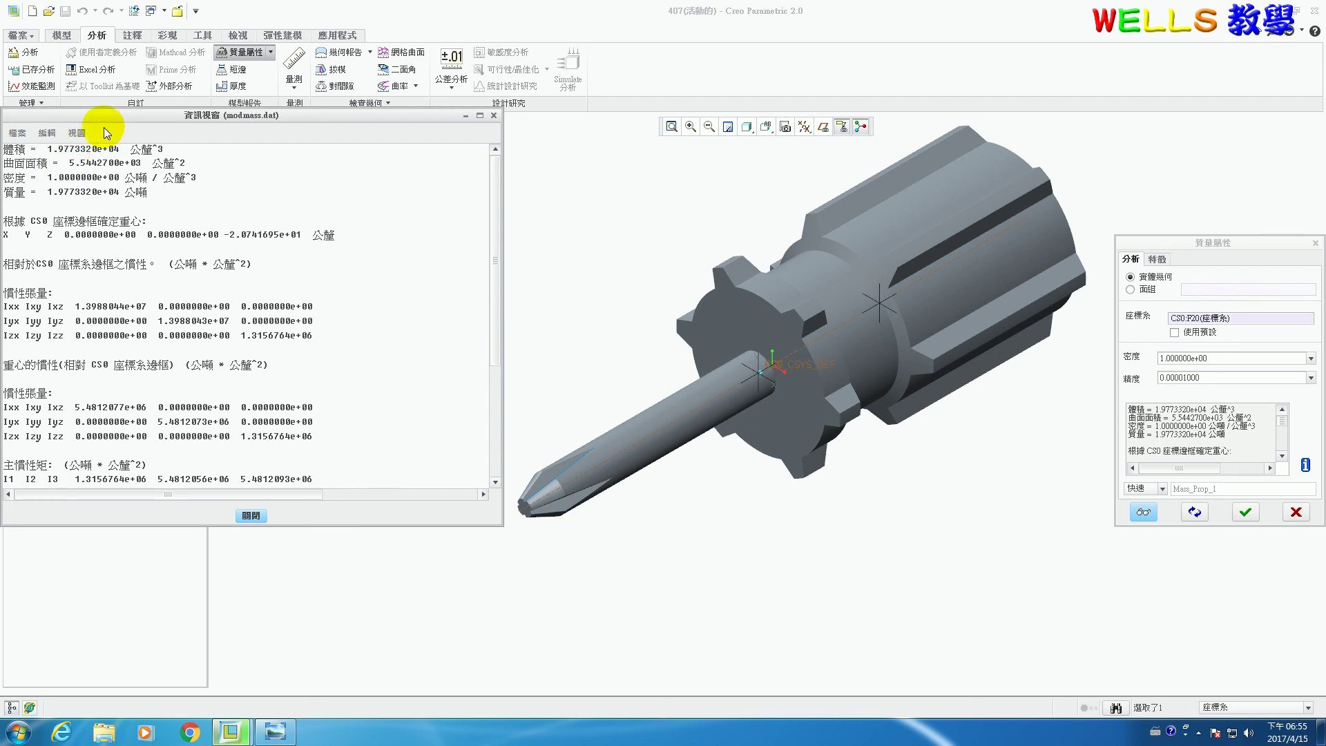
click(494, 115)
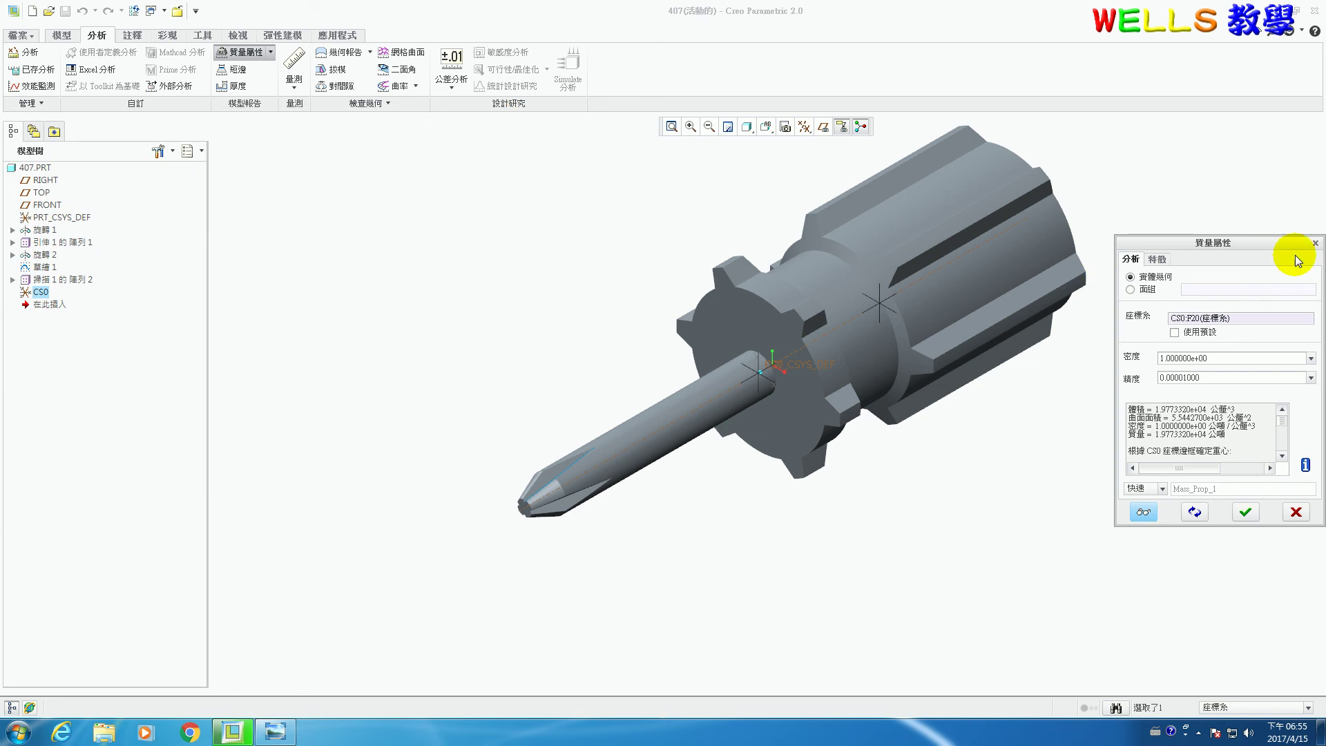
click(1314, 243)
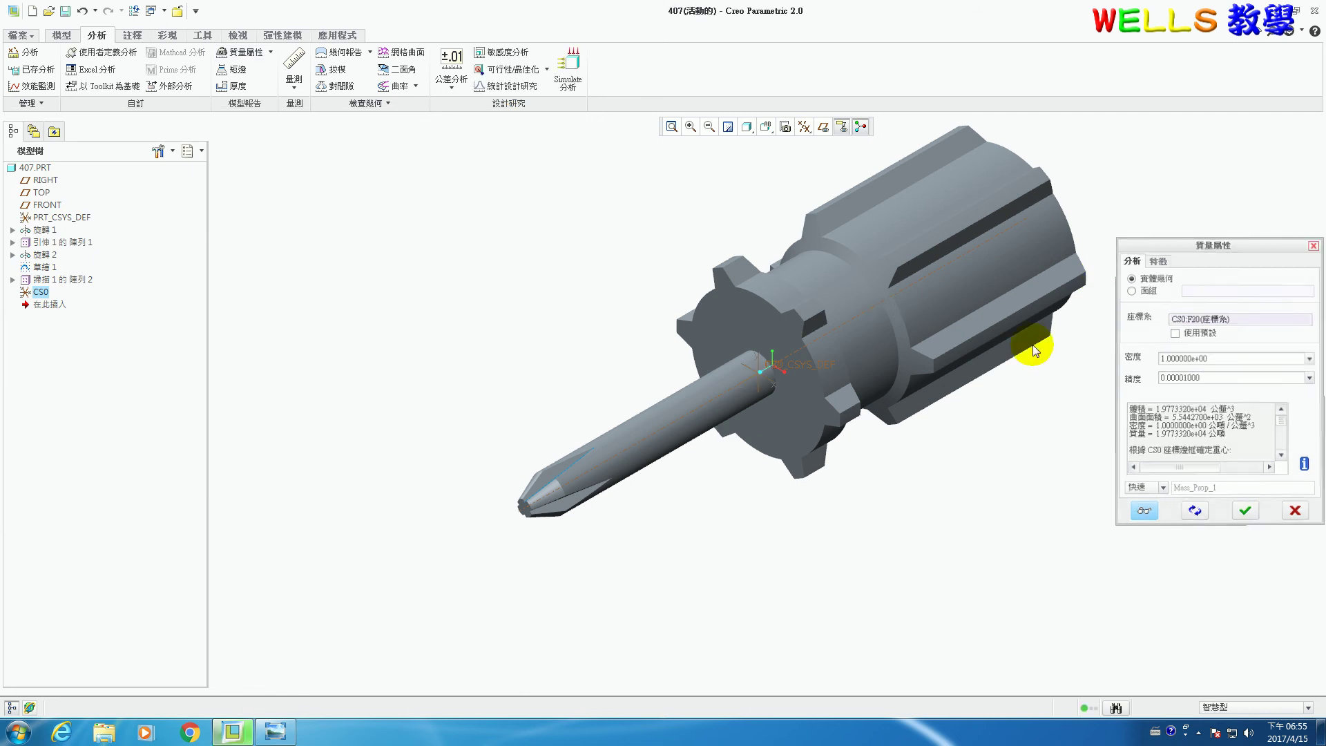
- Redefine the handle's revolve section and set the width of the neck groove's bottom to 10
right_click(47, 232)
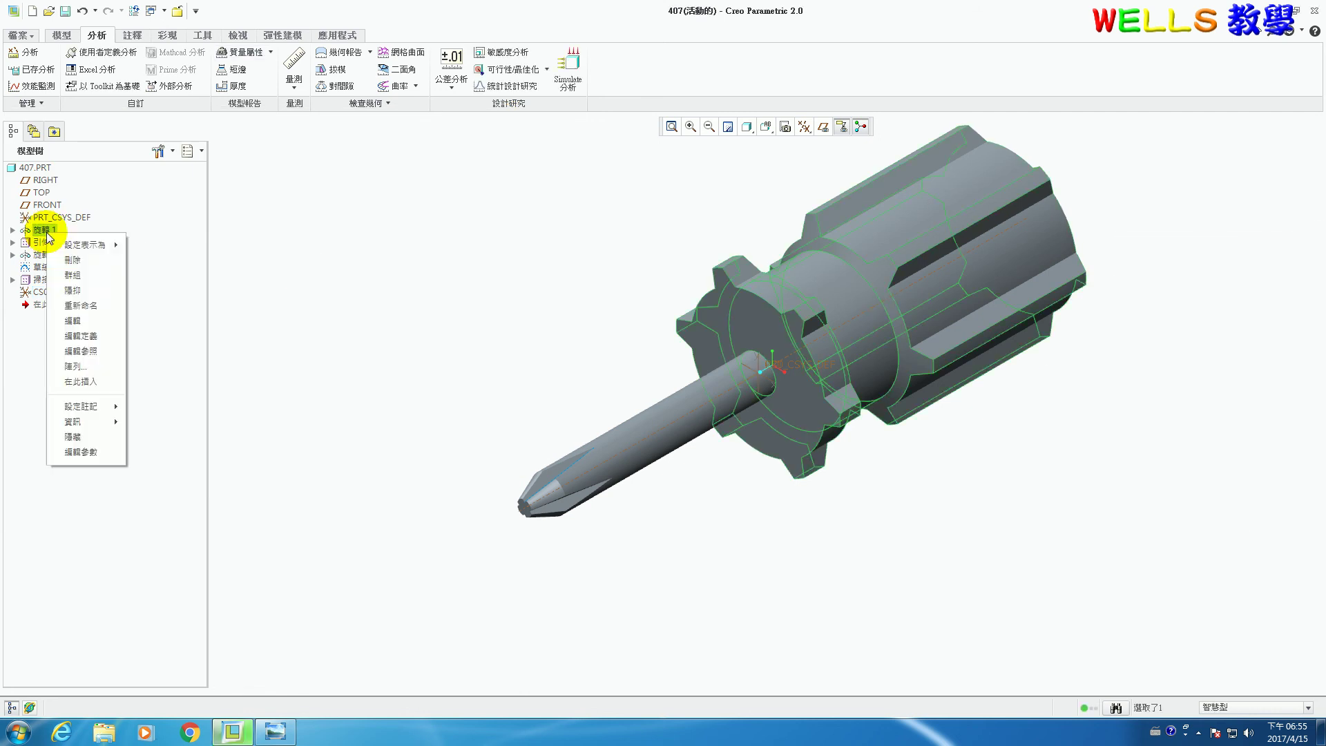
click(102, 337)
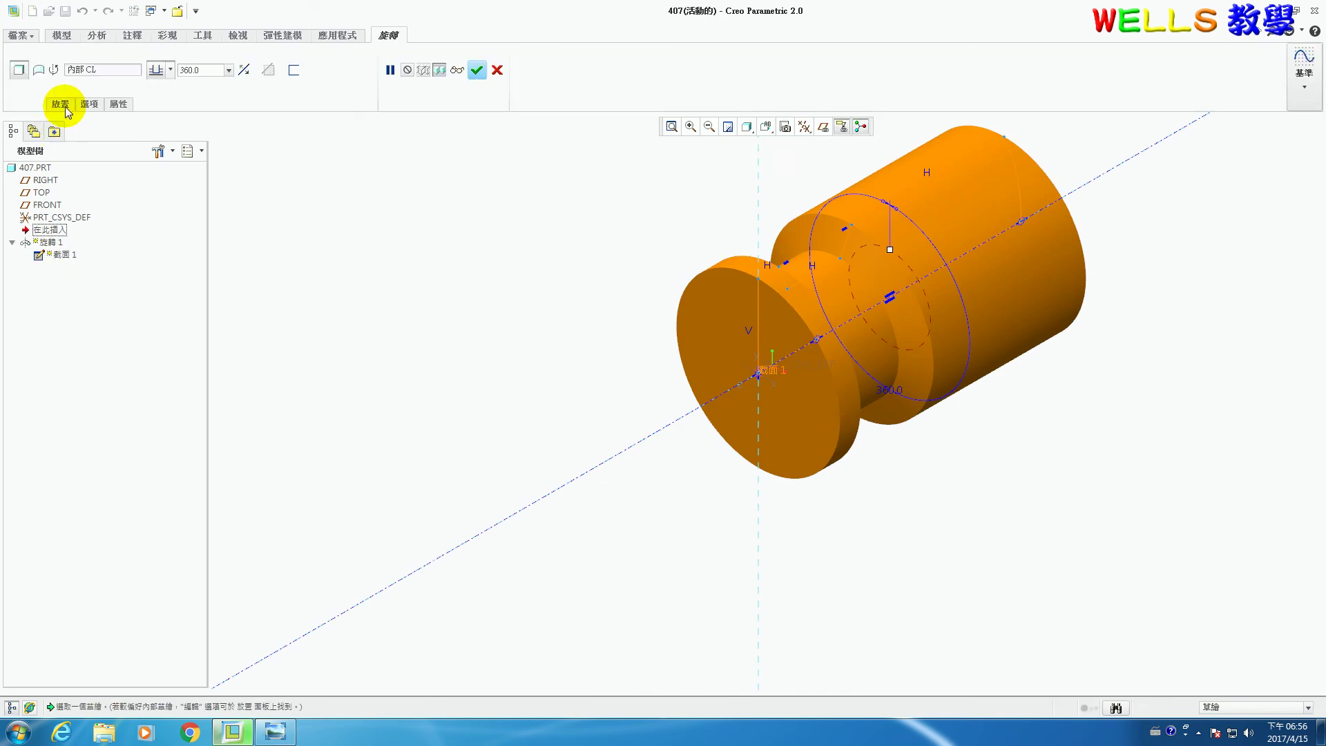
click(60, 104)
click(160, 146)
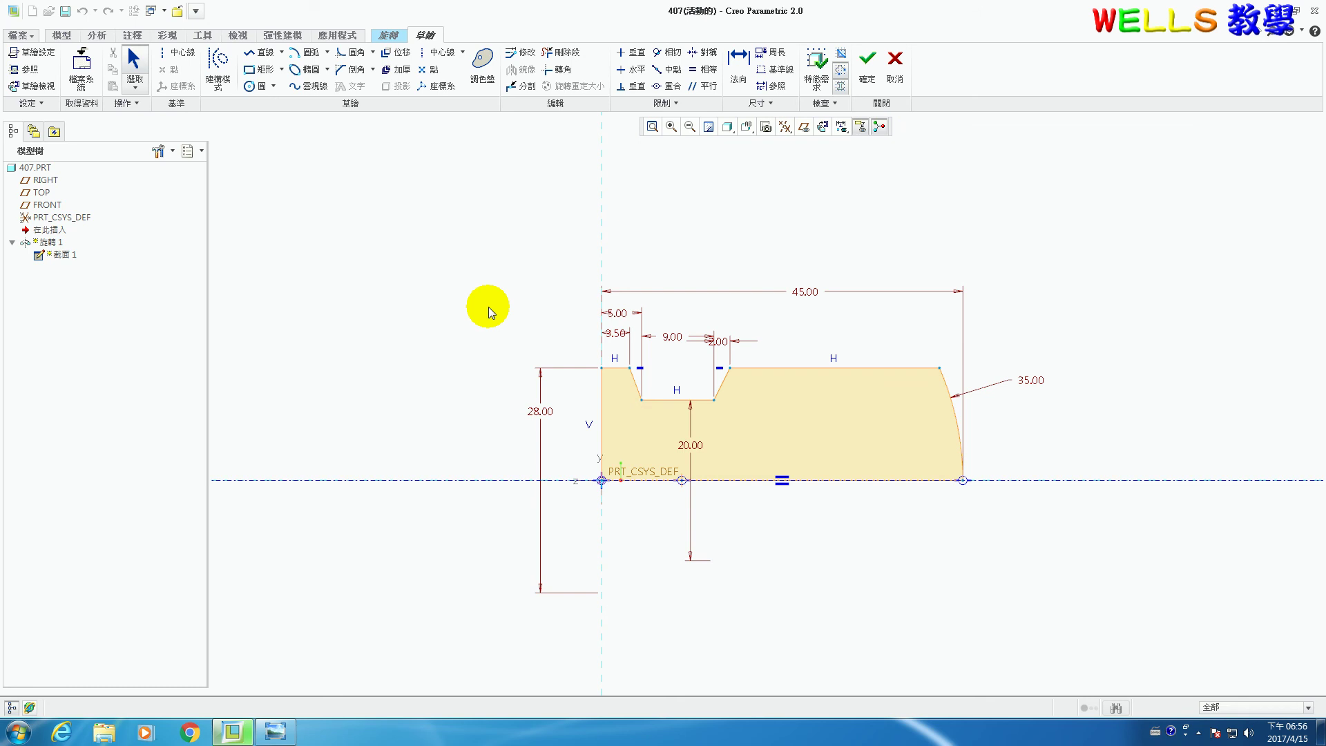
double_click(667, 338)
text(10)
key(Return)
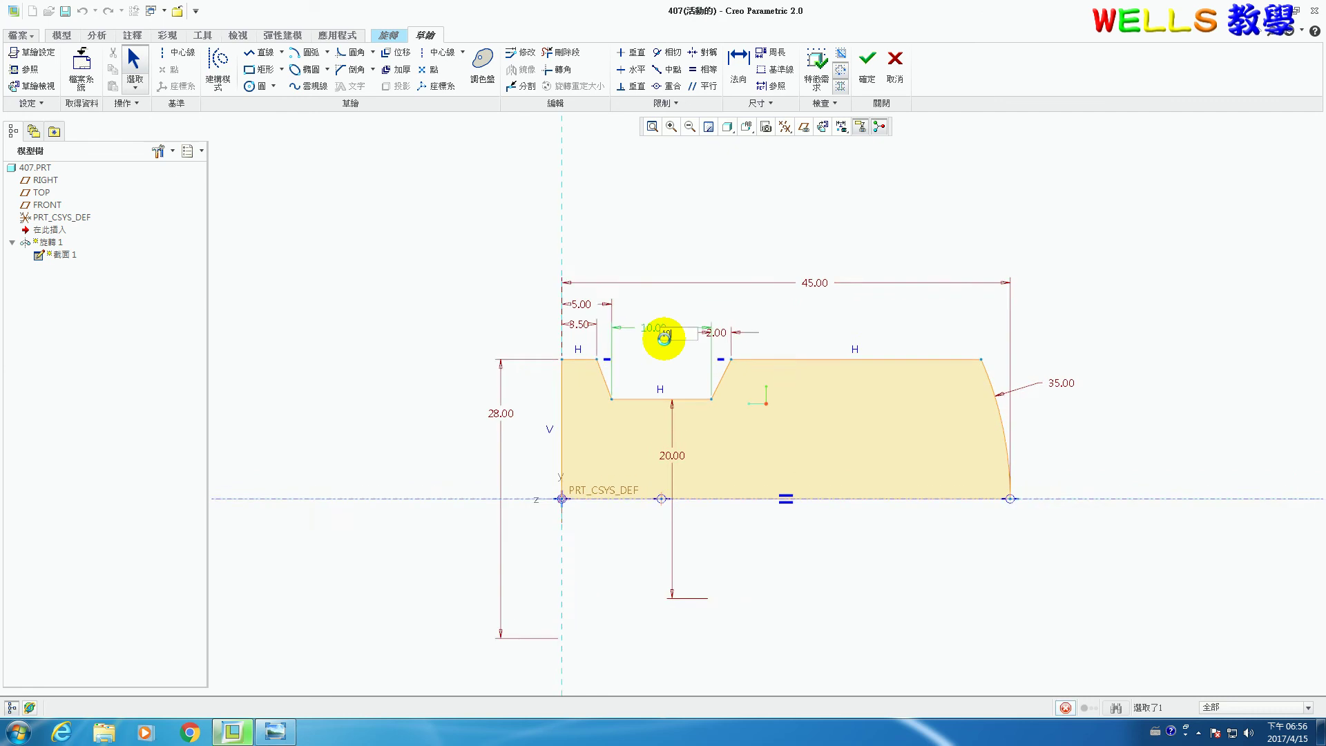
- Set the front collar's outer rim width to 3 and complete the handle revolve's redefinition
double_click(572, 325)
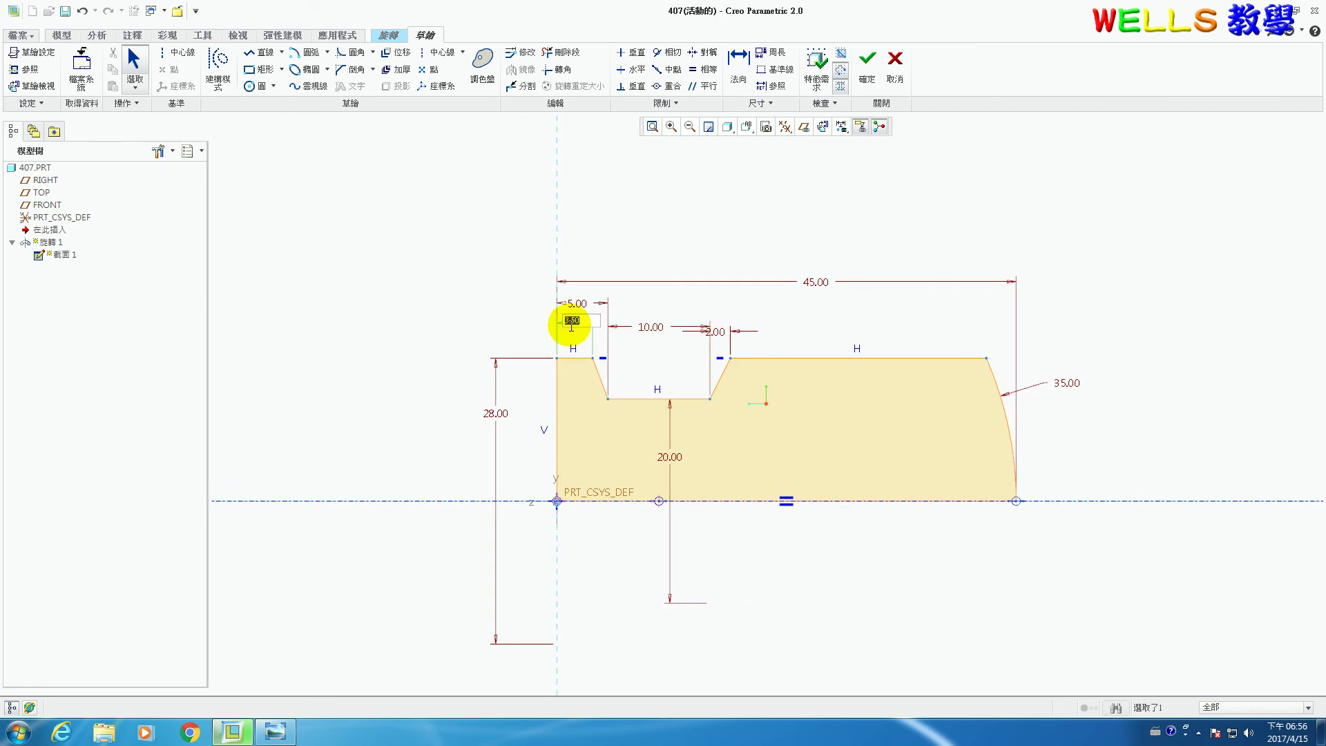
text(3)
key(Return)
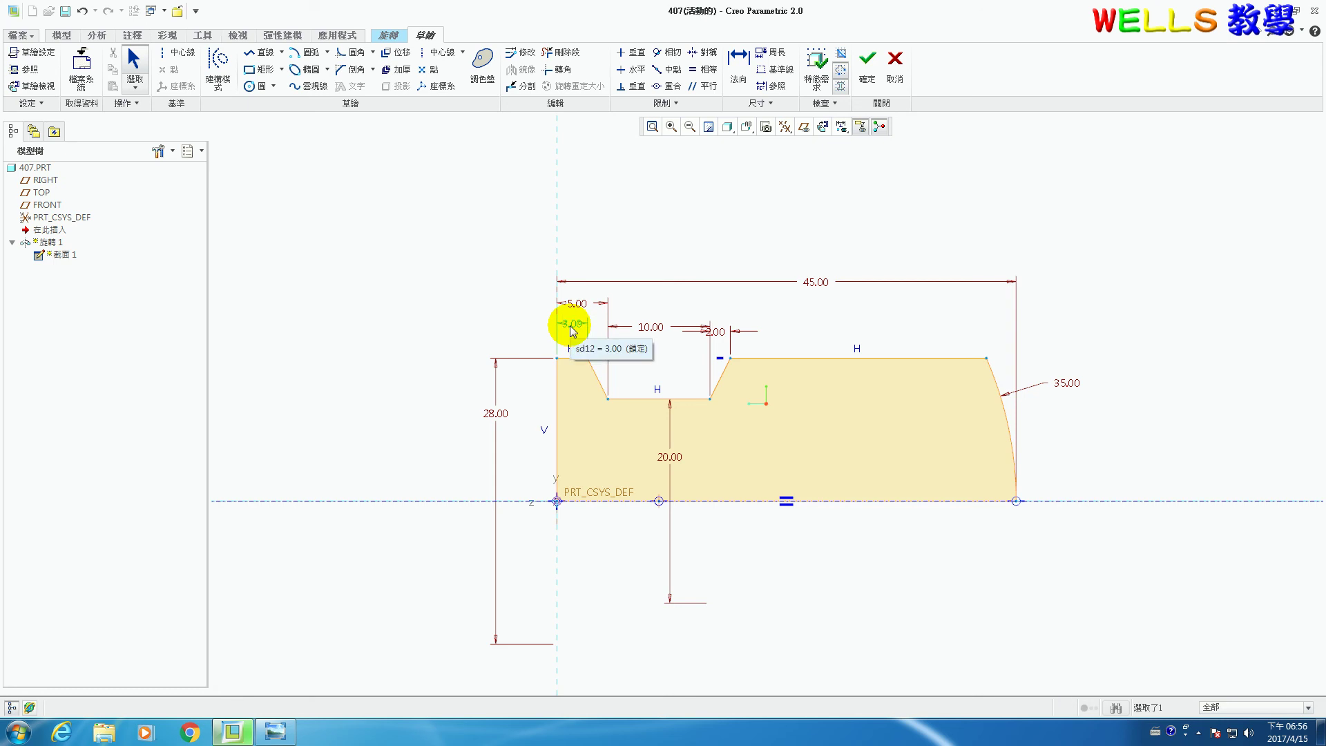
click(870, 71)
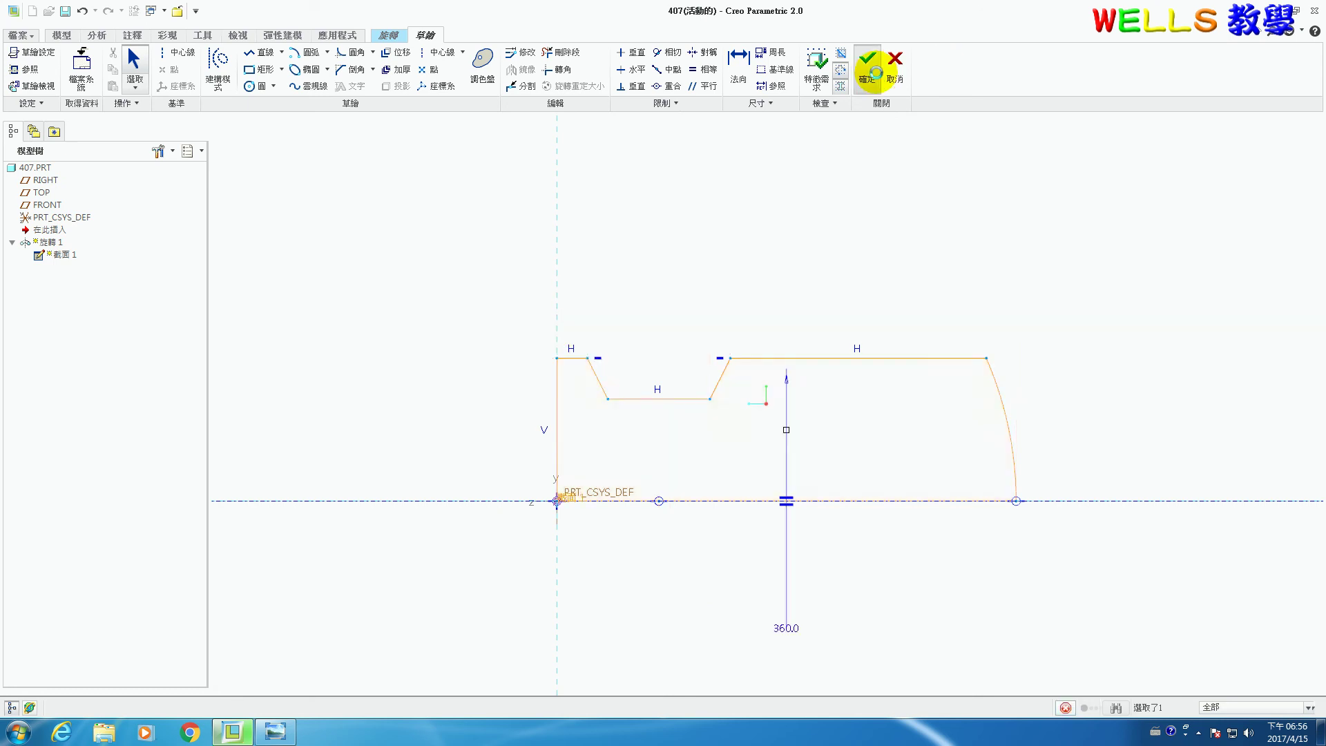
click(475, 68)
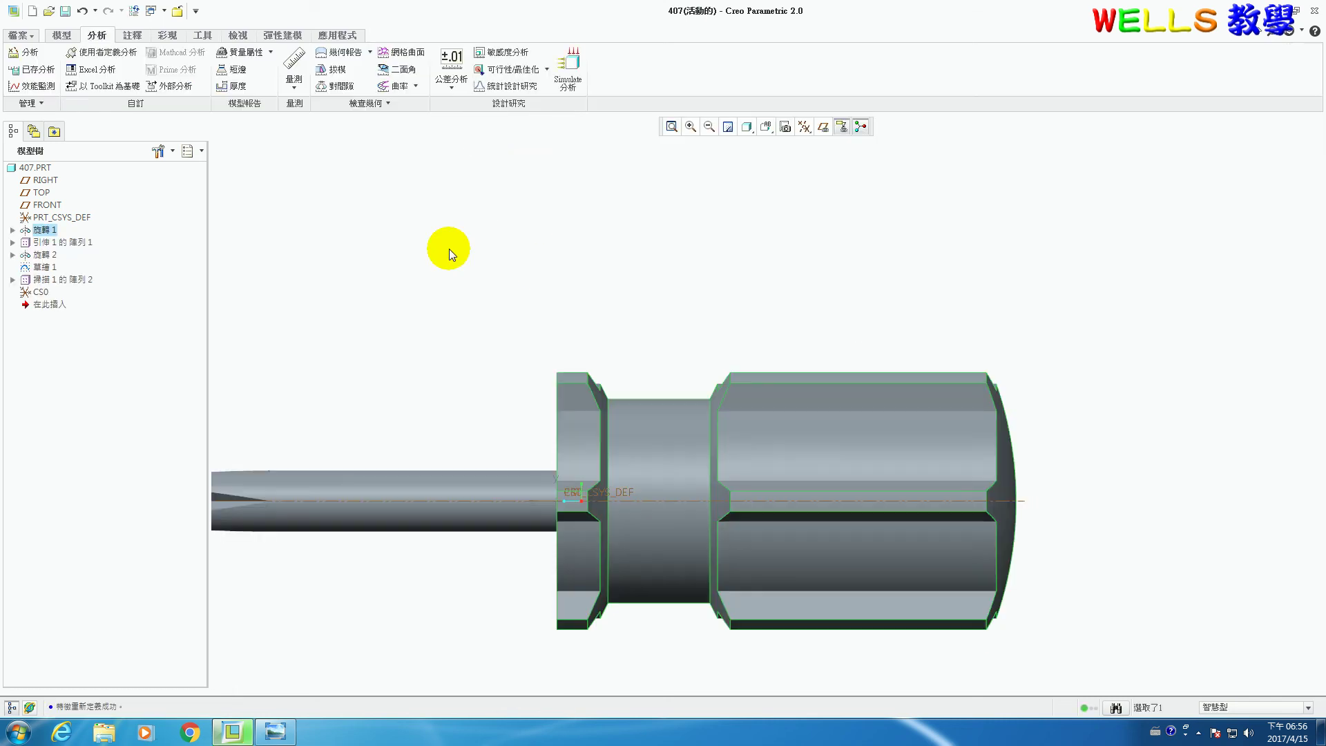
- Expand the handle's tooth-cut pattern to its first instance and check the tooth profile in drawing 407 in Windows Photo Viewer
click(73, 241)
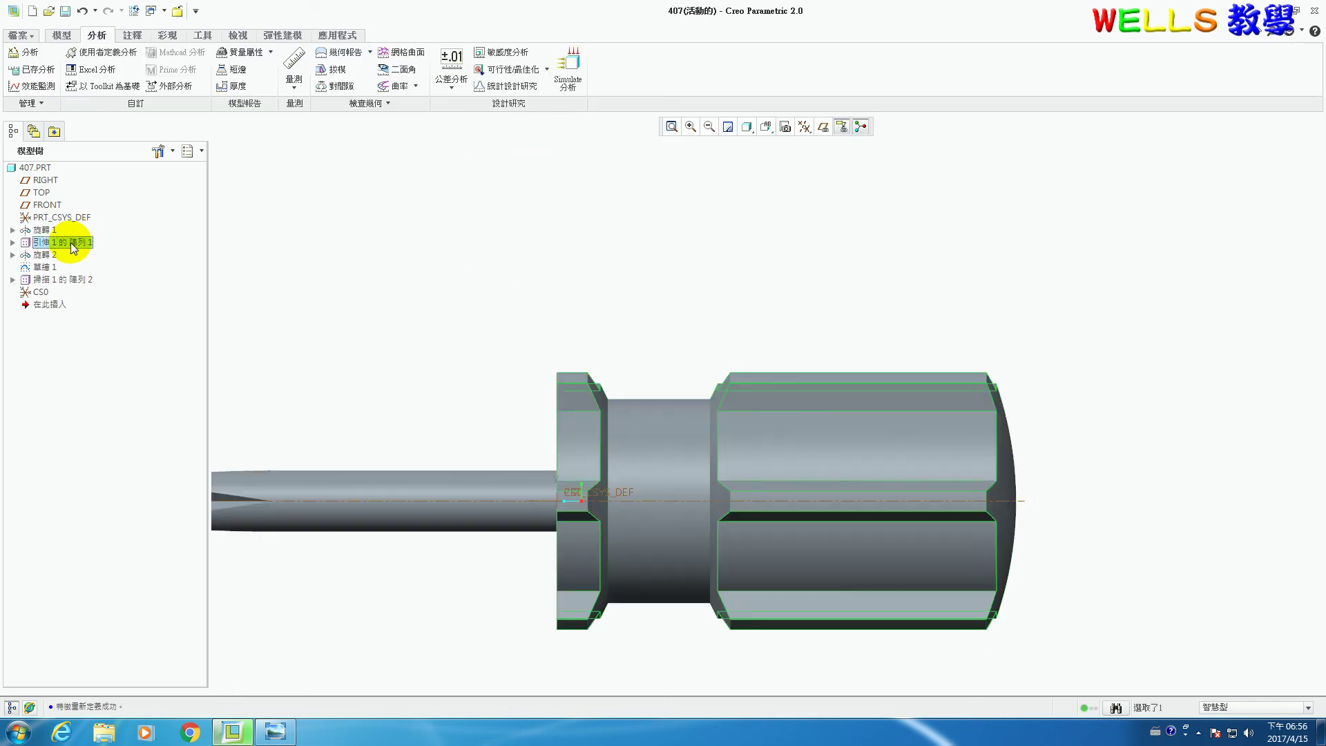
click(13, 242)
click(28, 256)
click(27, 256)
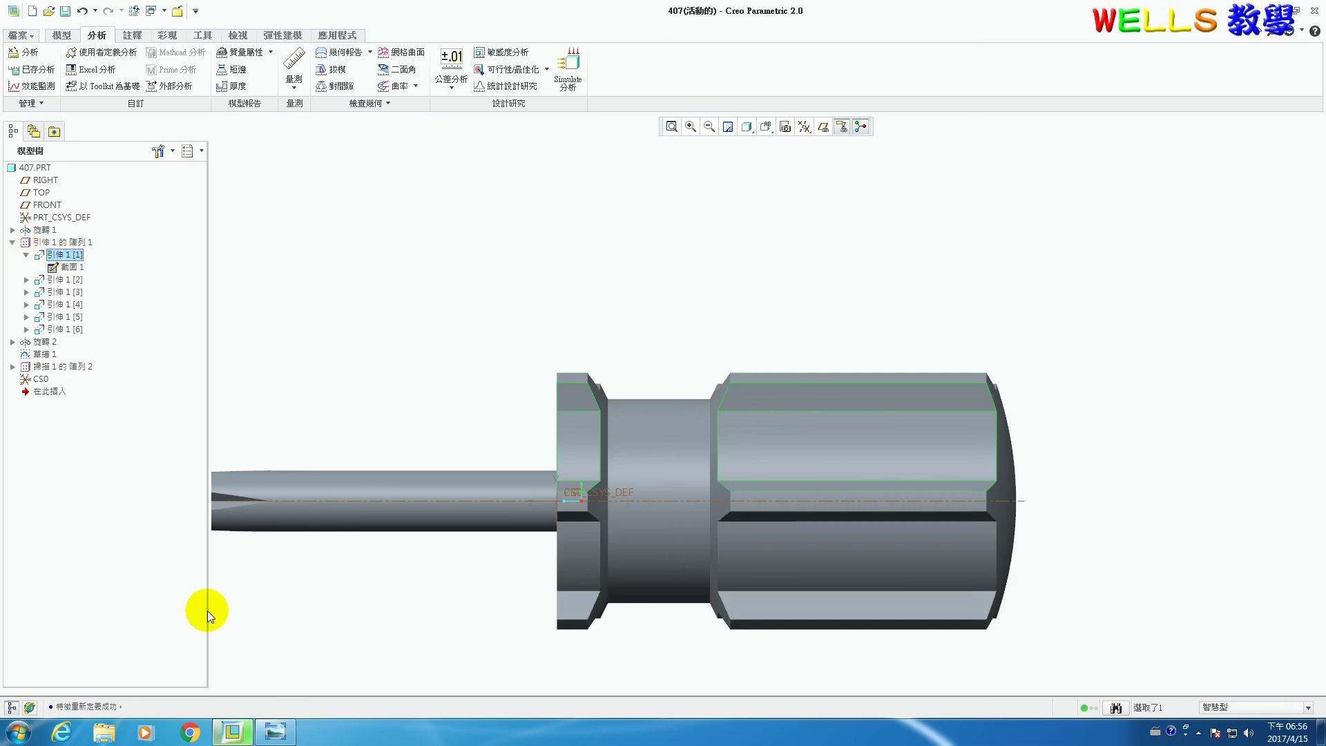
click(274, 732)
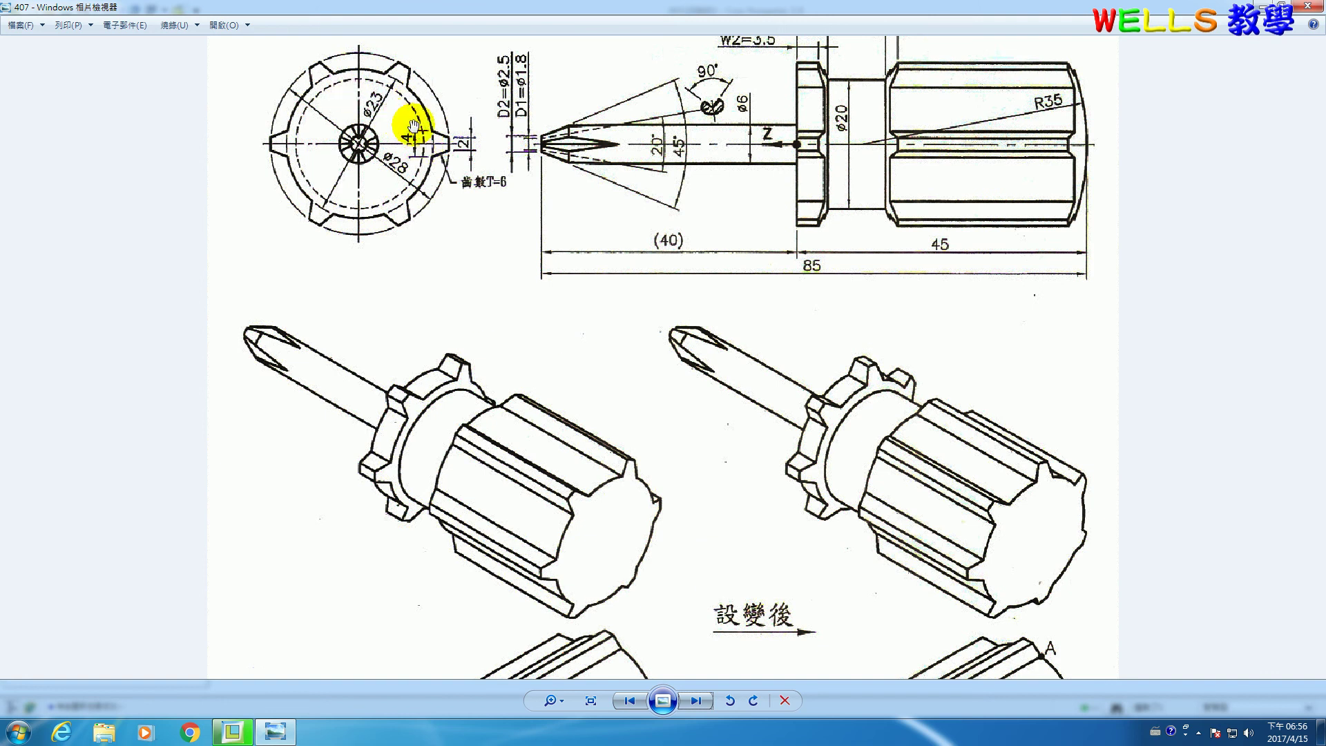
click(232, 732)
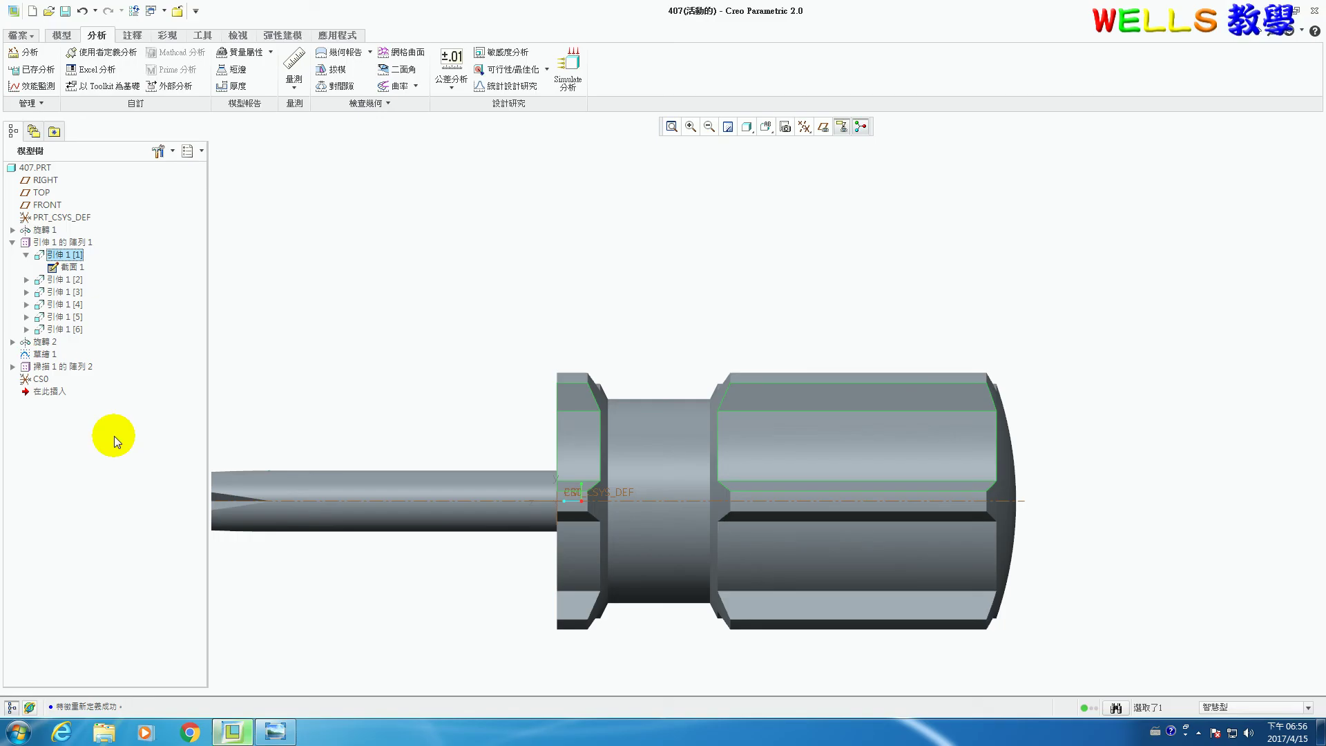
- Redefine the first tooth cut's section in Creo, set the angle between its horizontal and slanted centerlines to 360/14 degrees, and finish the sketch
right_click(68, 254)
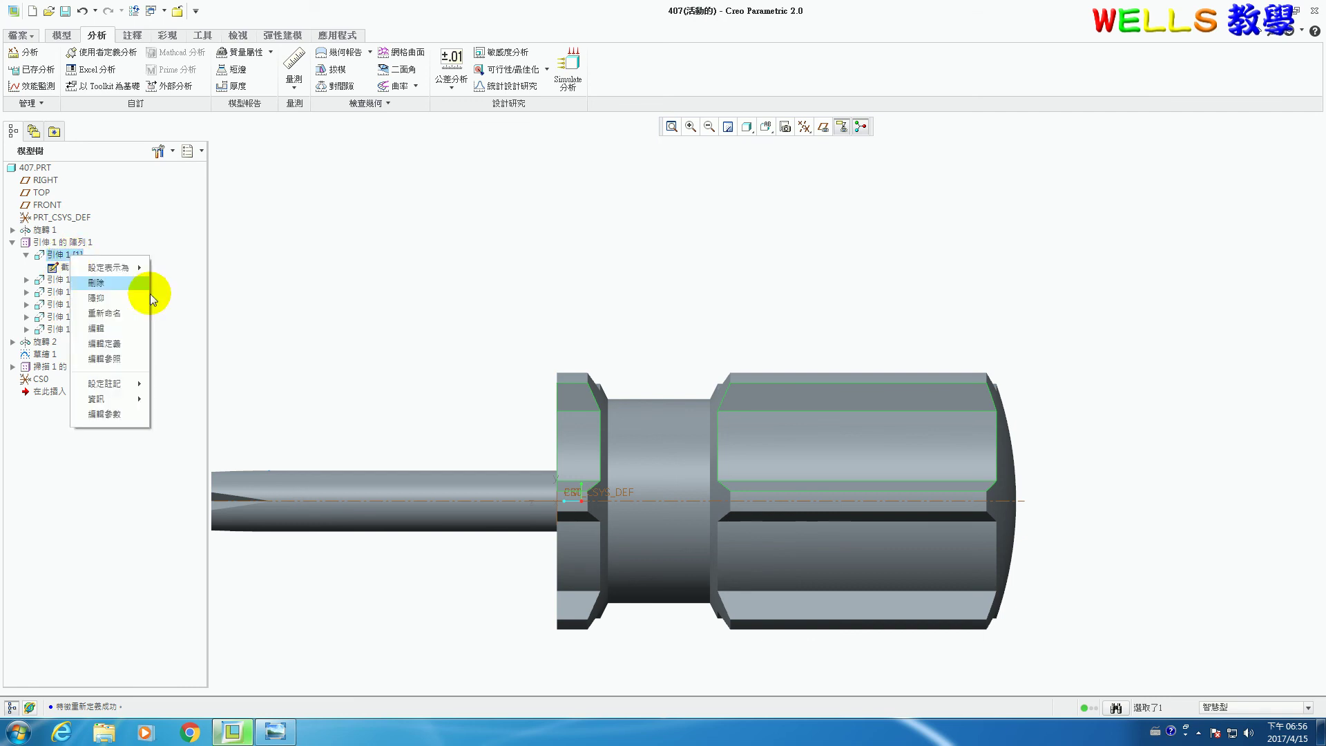
click(131, 343)
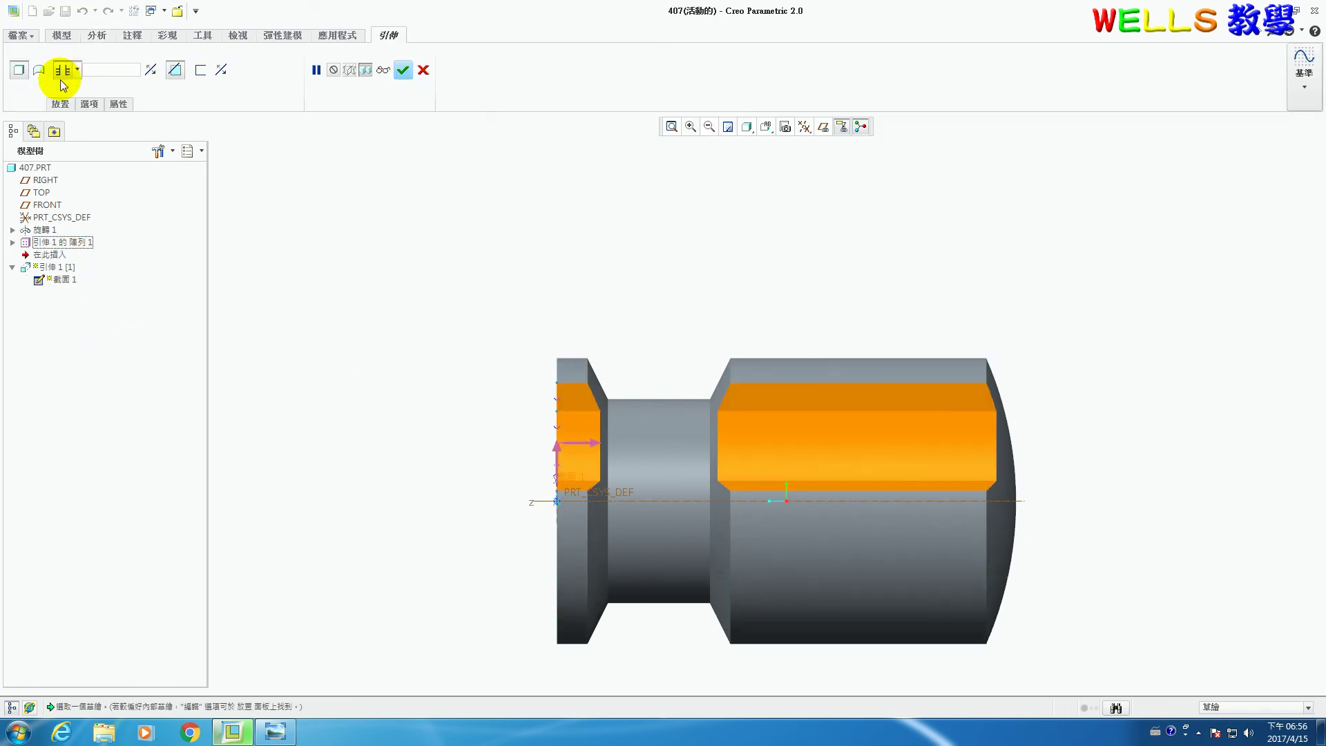
click(56, 106)
click(181, 147)
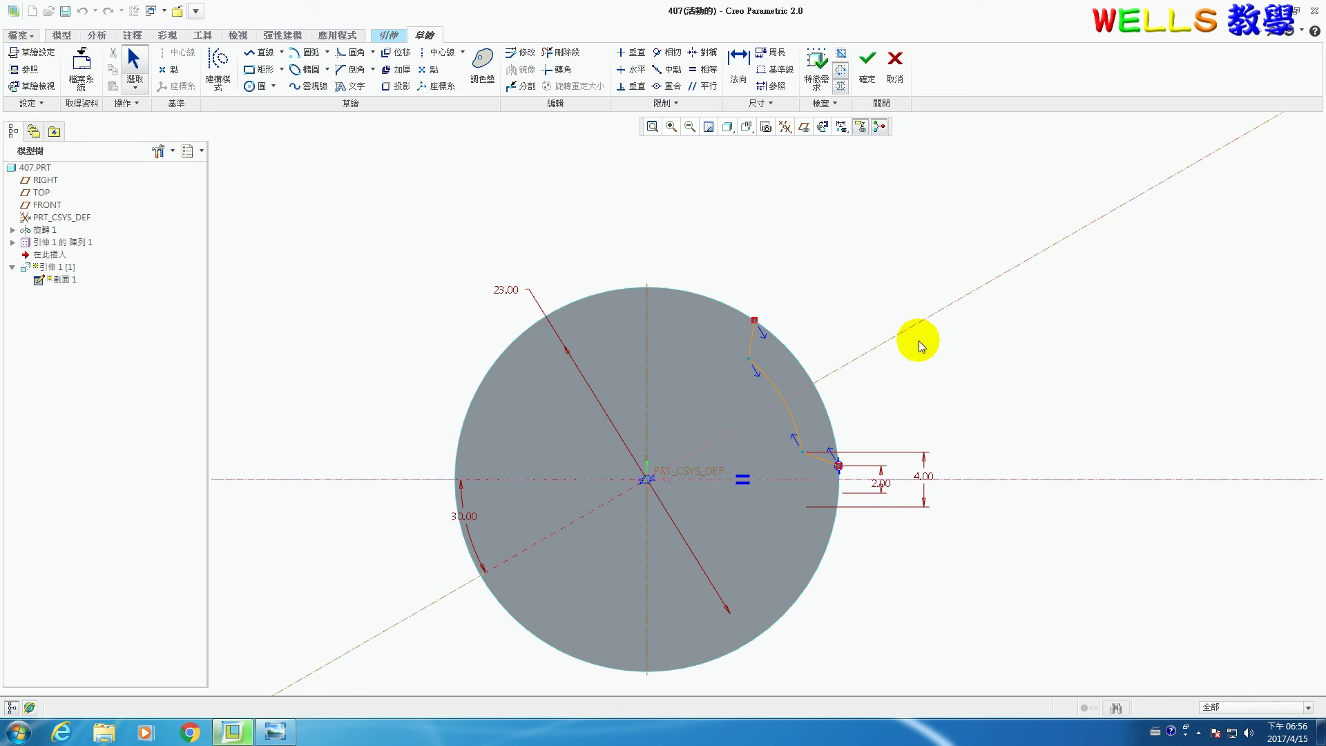
double_click(468, 526)
text(360/)
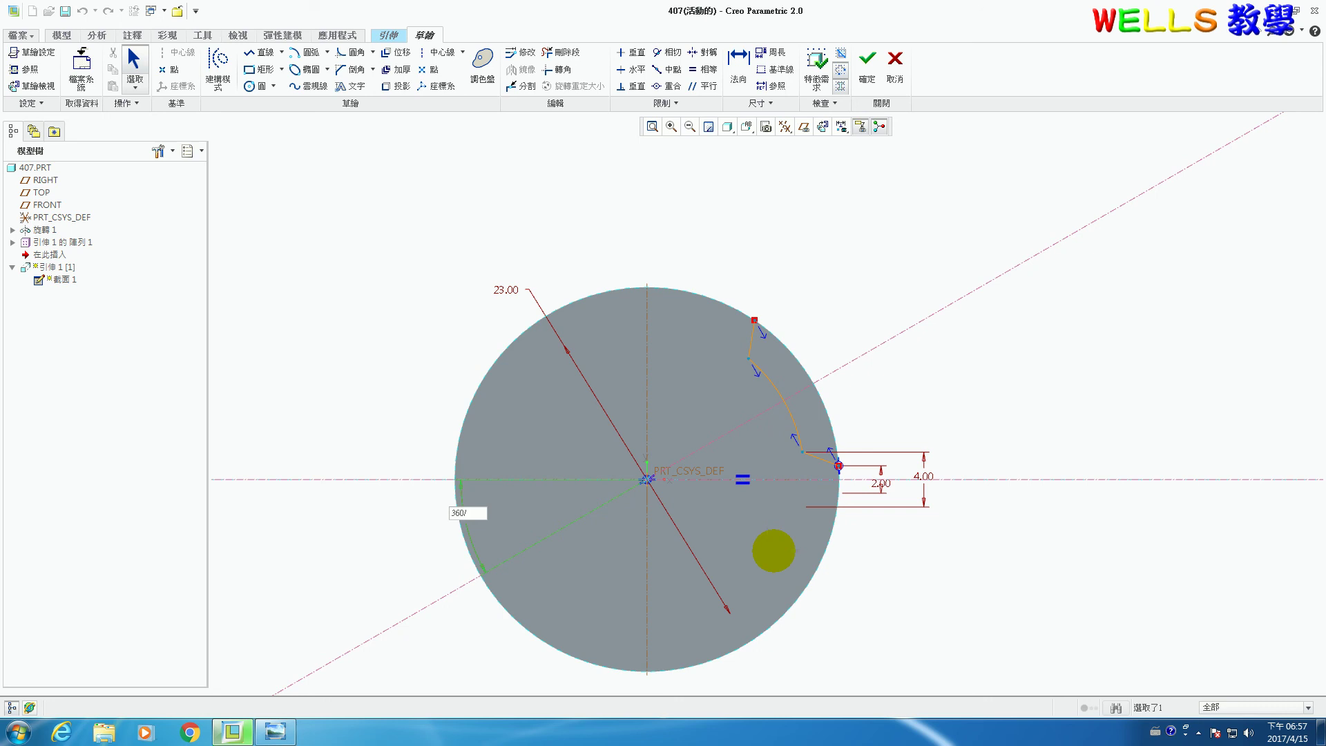
text(14)
key(Return)
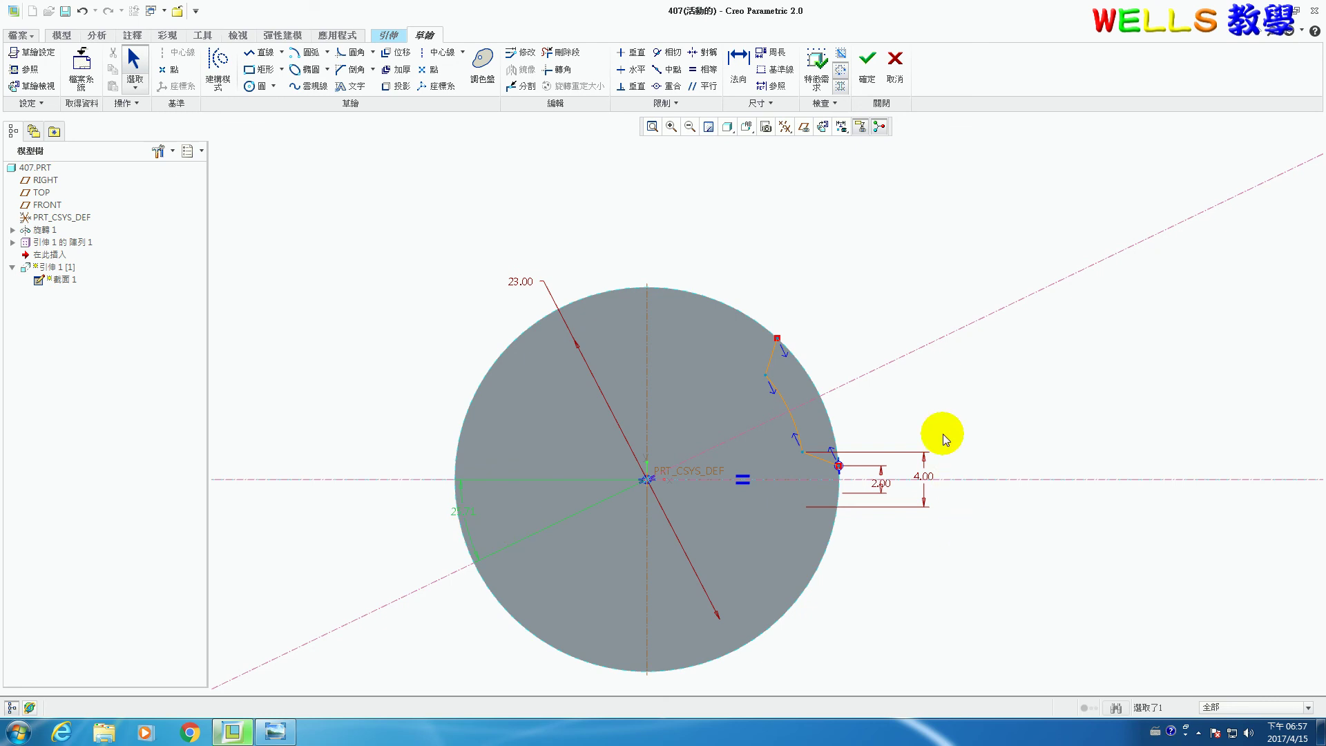
click(863, 81)
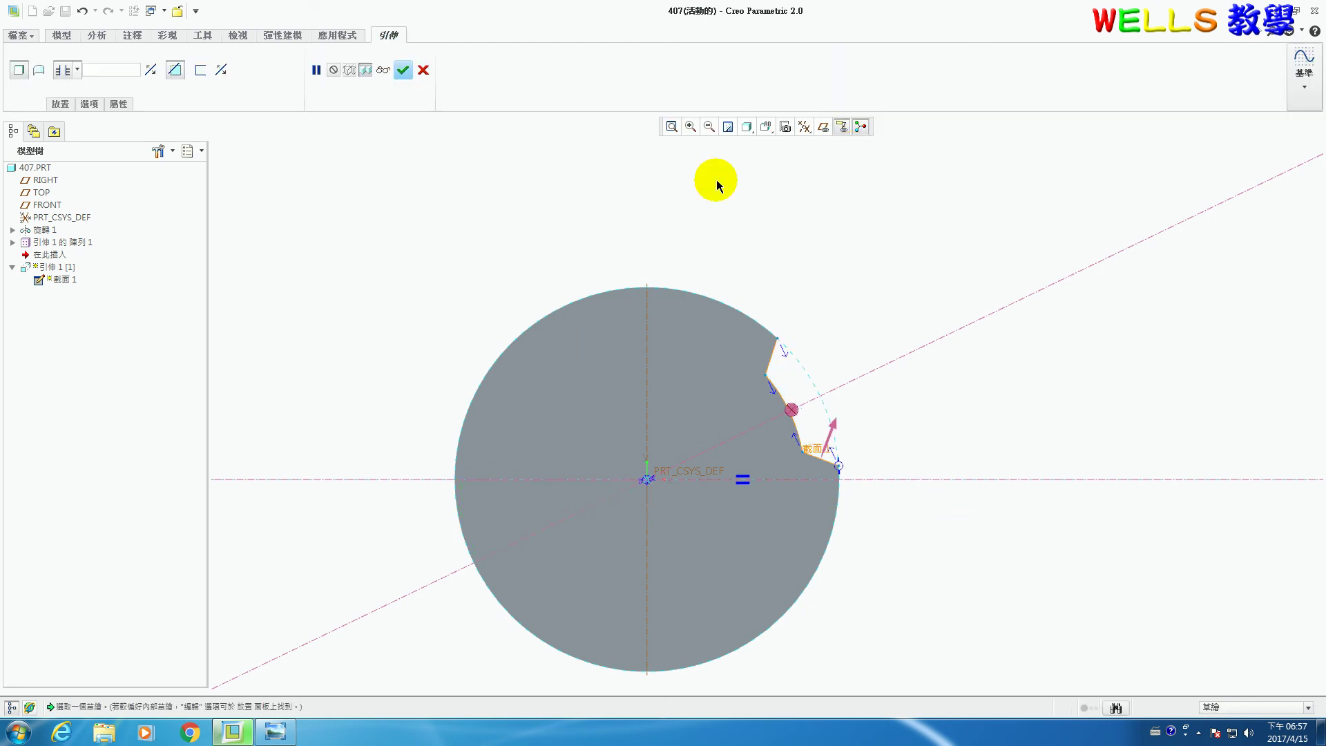
- Complete the first tooth cut's redefinition and set the number of instances in its axis pattern to 7
click(404, 71)
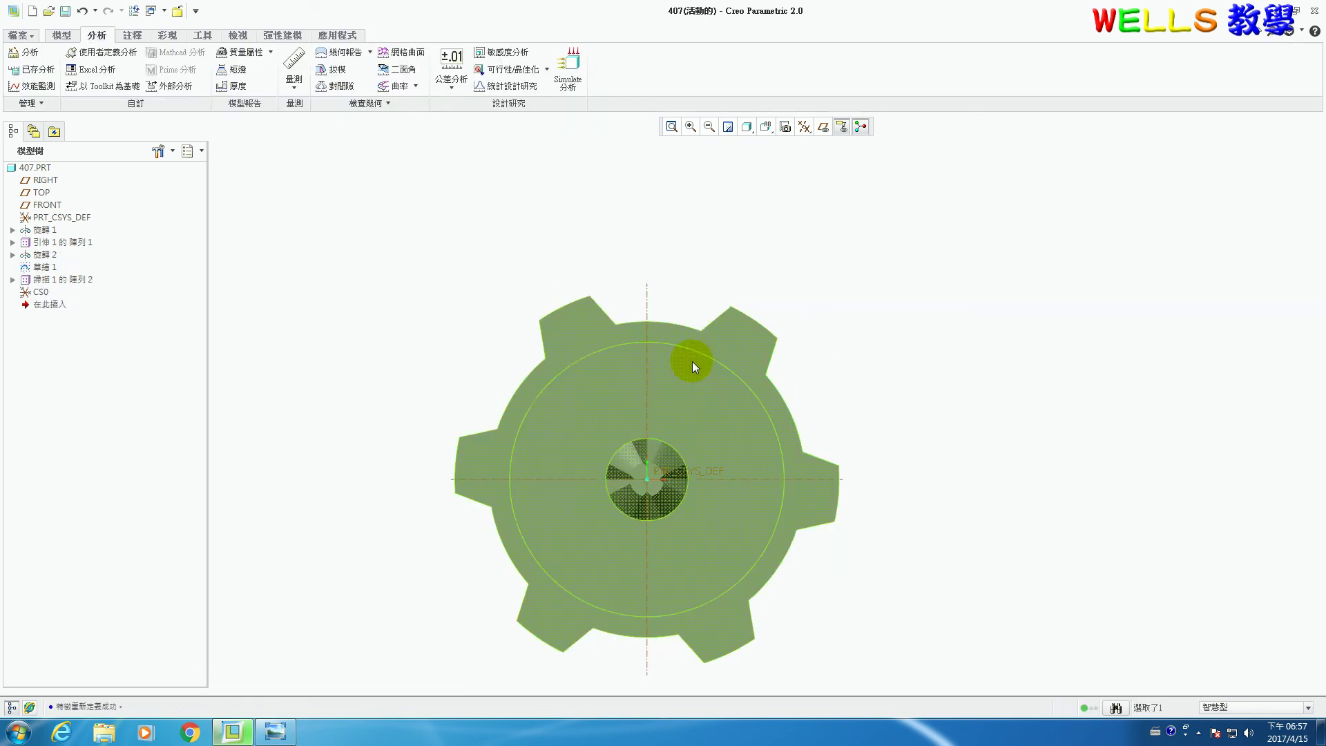
mouse_move(818, 374)
middle_down()
mouse_move(786, 408)
mouse_move(799, 385)
middle_up()
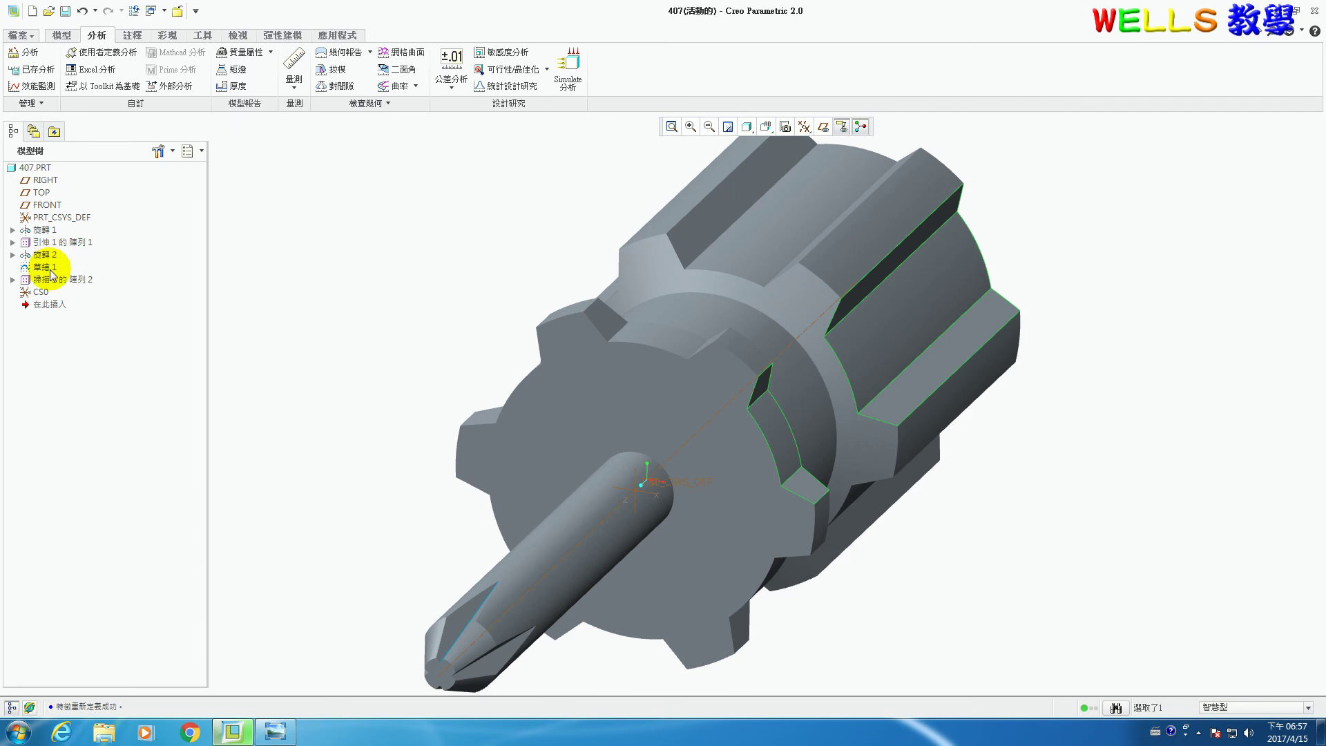
click(31, 244)
right_click(40, 246)
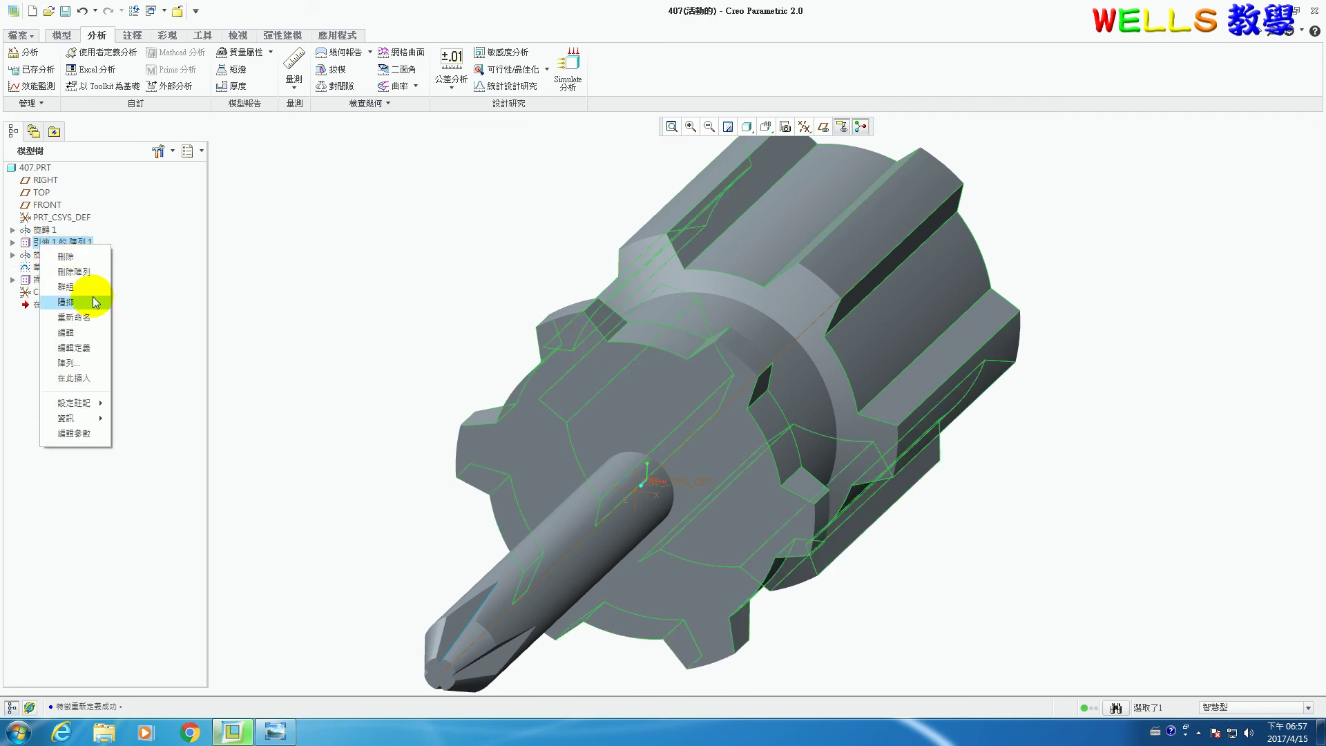
click(91, 352)
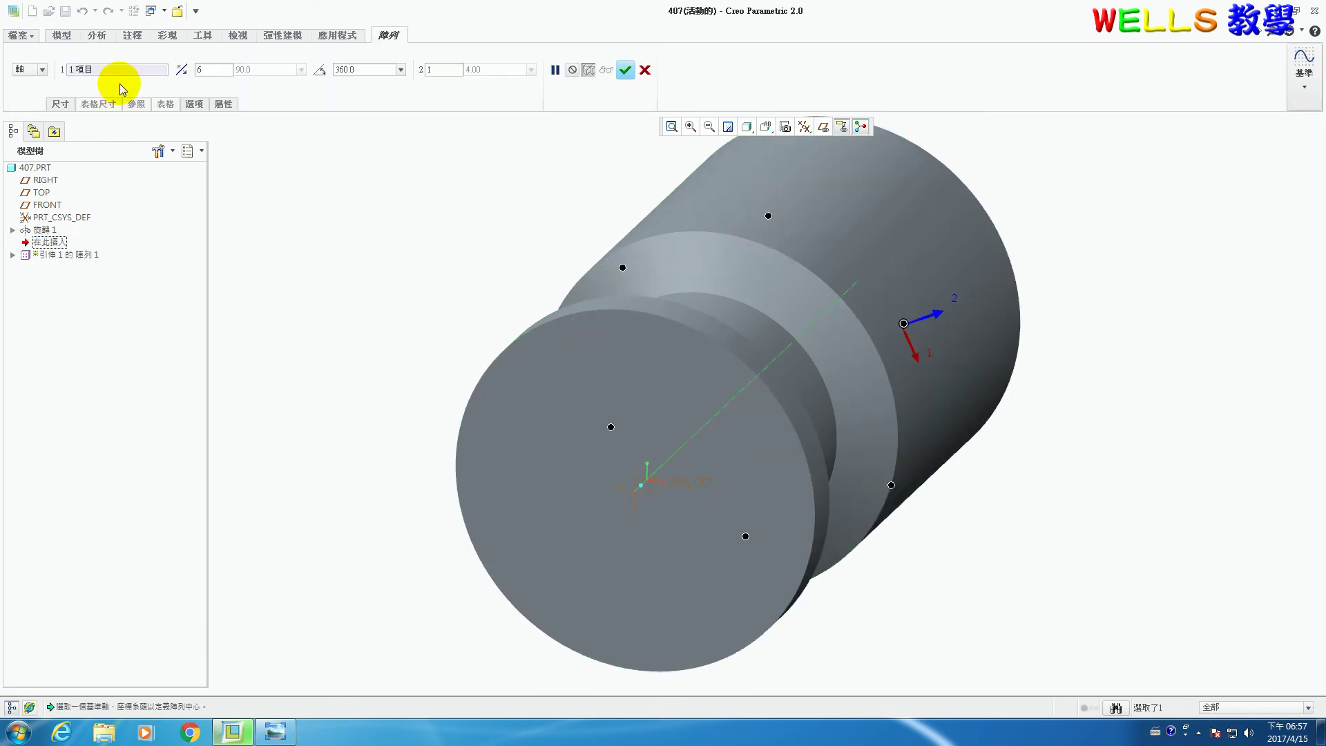
text(7)
key(Return)
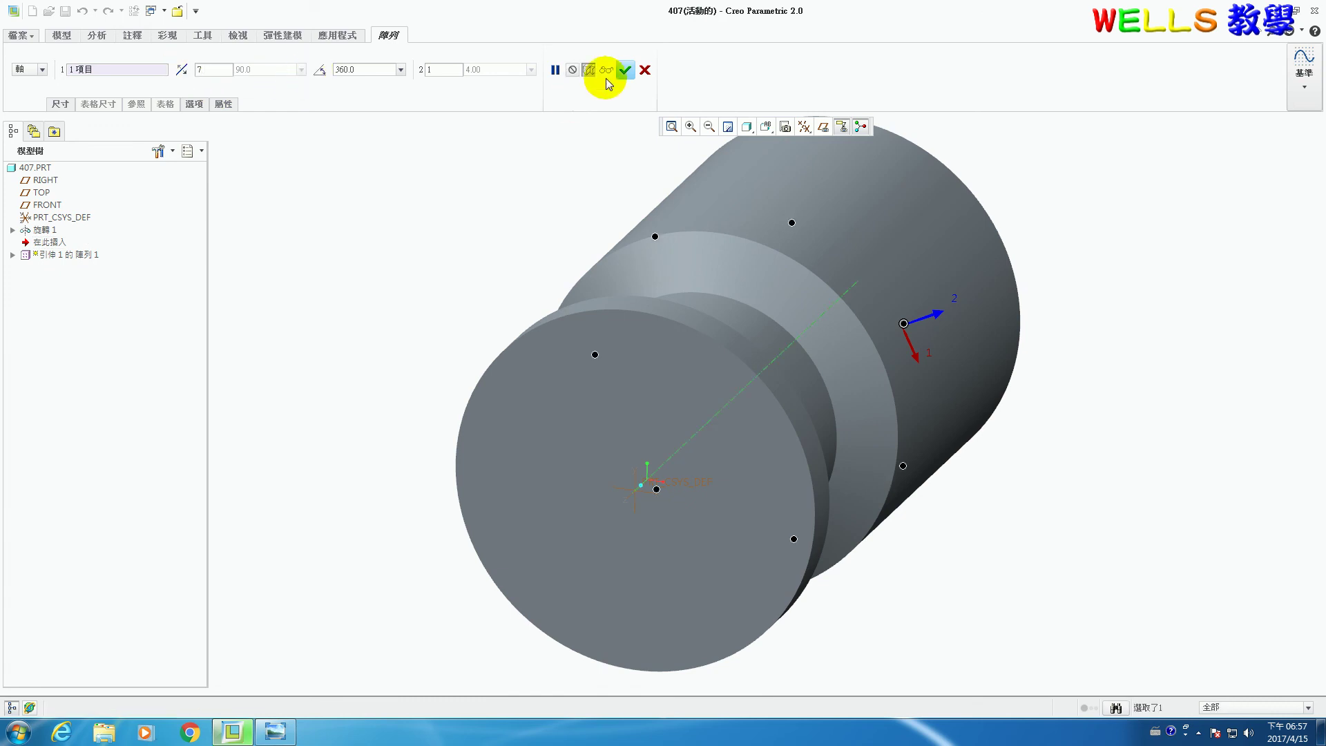
click(625, 70)
click(1073, 466)
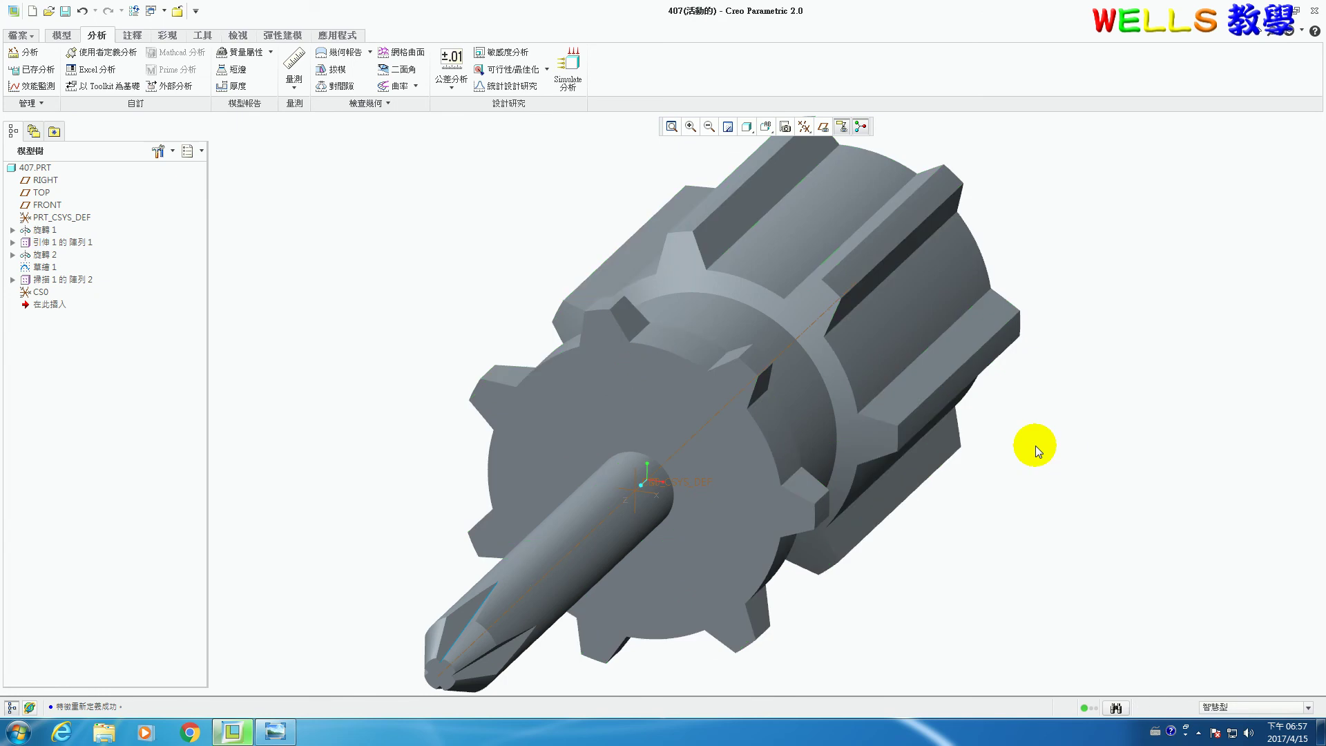
mouse_move(1006, 518)
middle_down()
mouse_move(975, 493)
mouse_move(962, 518)
mouse_move(996, 511)
middle_up()
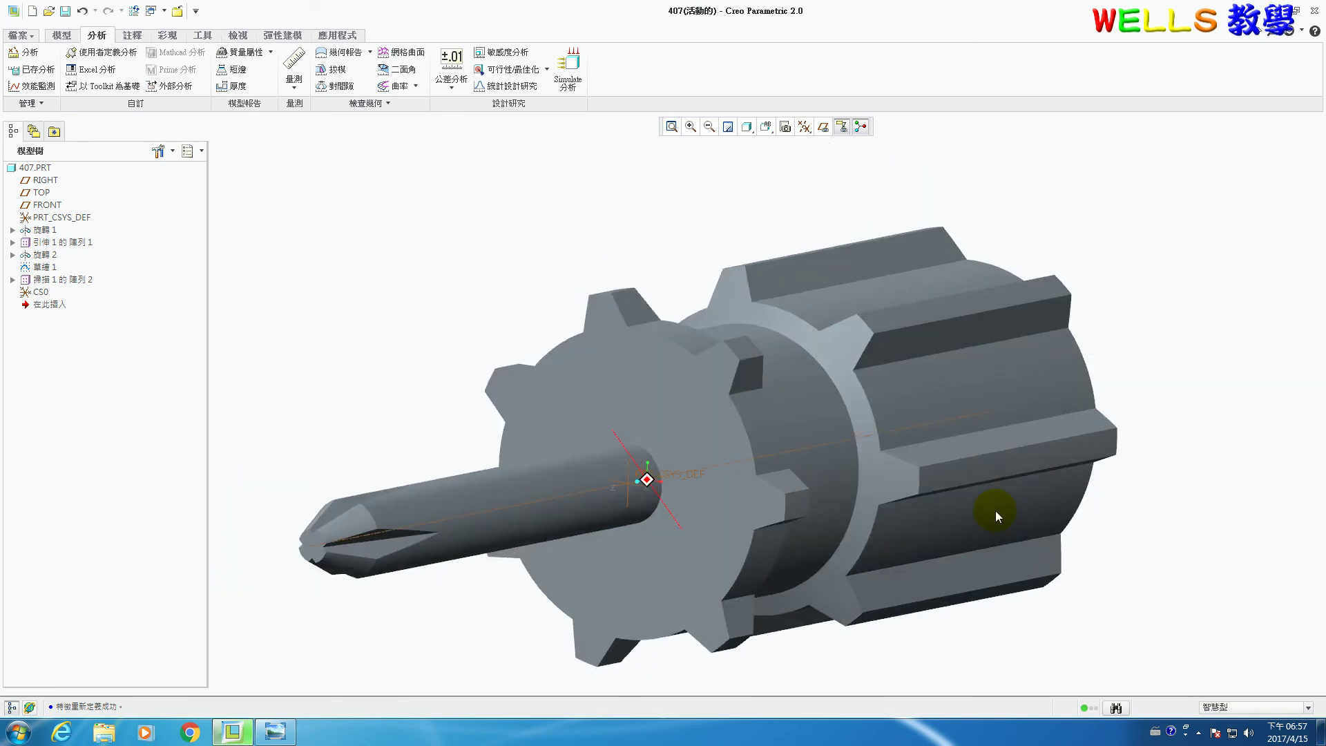
- Redefine the shaft's revolve section, set the diameter of the flat tip end to 2.6, and complete the feature
click(44, 255)
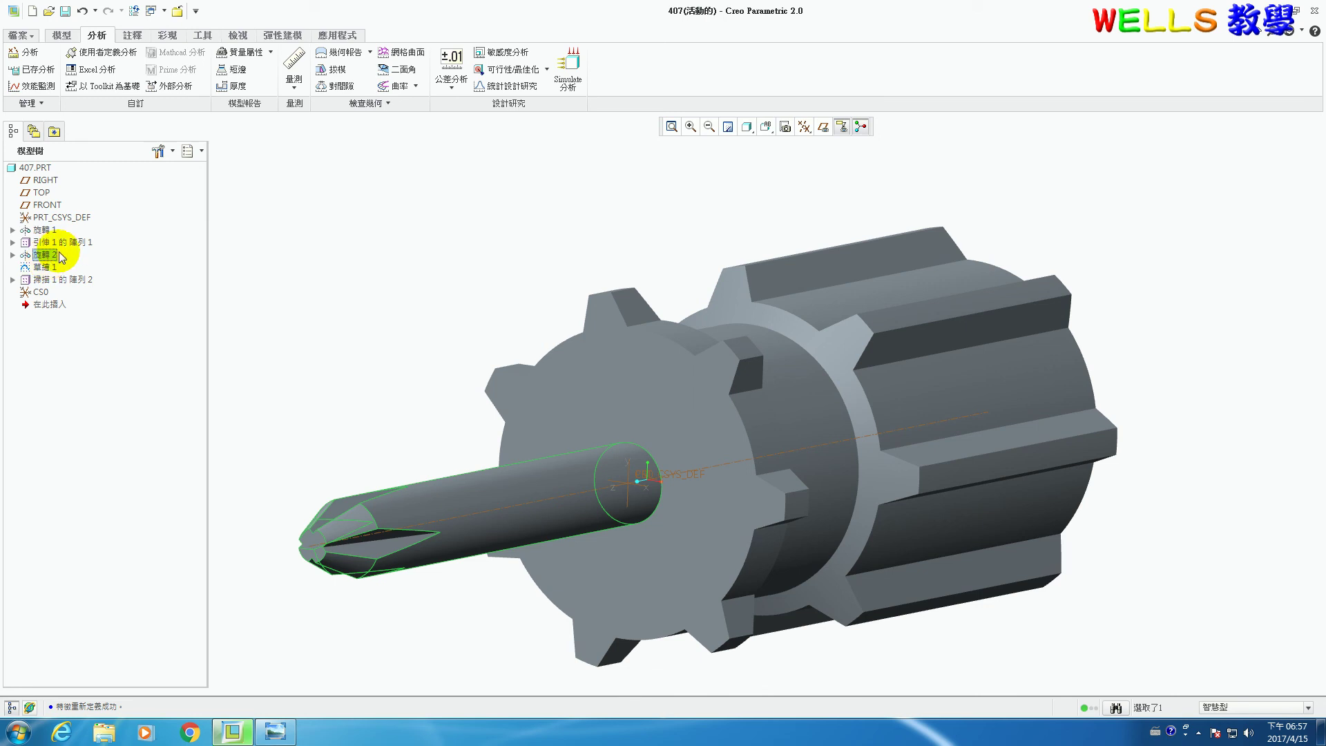
right_click(56, 250)
click(104, 355)
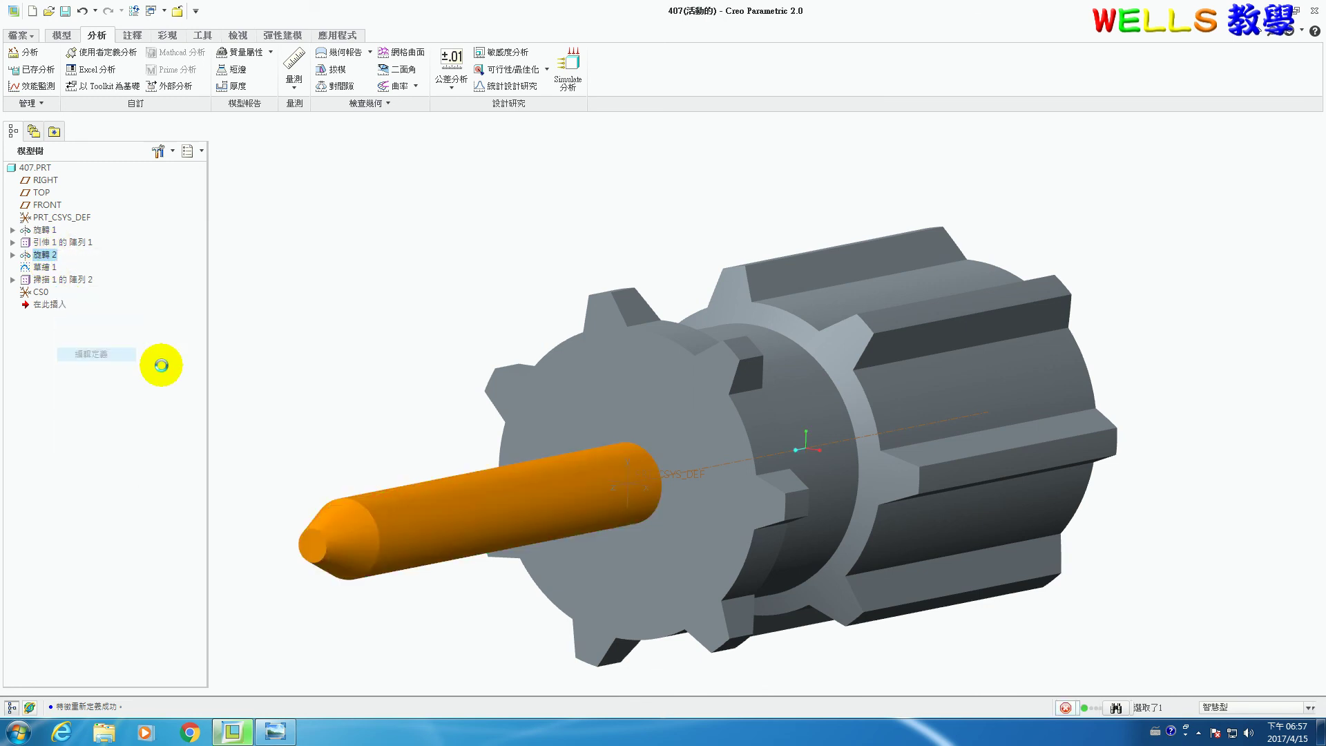
click(60, 104)
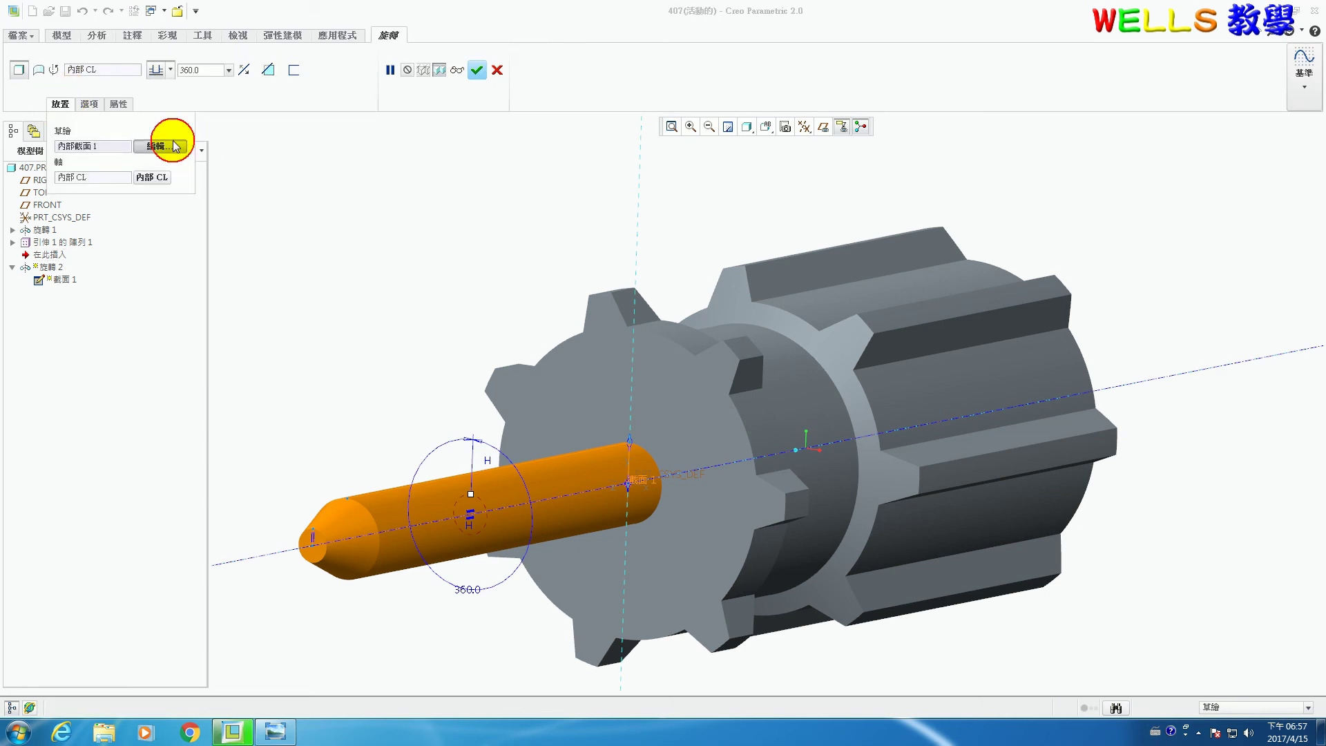
click(173, 147)
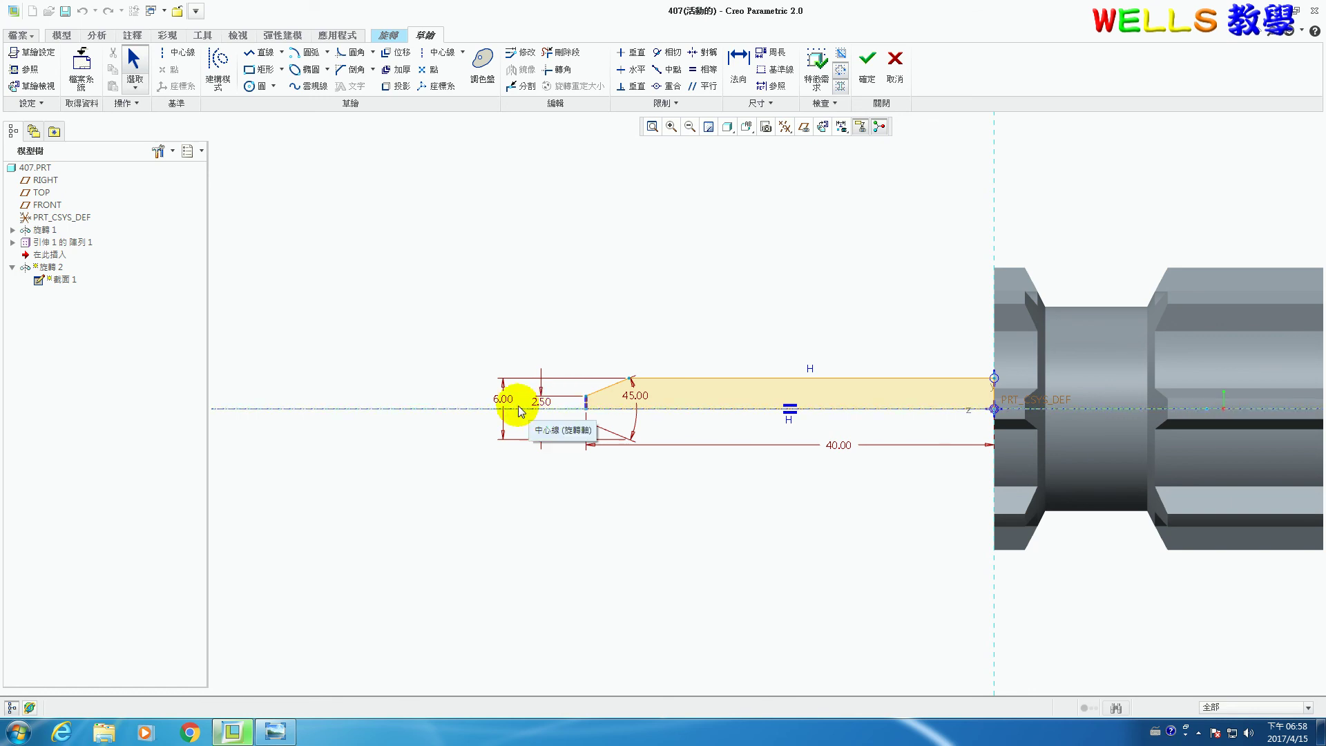
double_click(539, 403)
text(2.6)
key(Return)
click(876, 64)
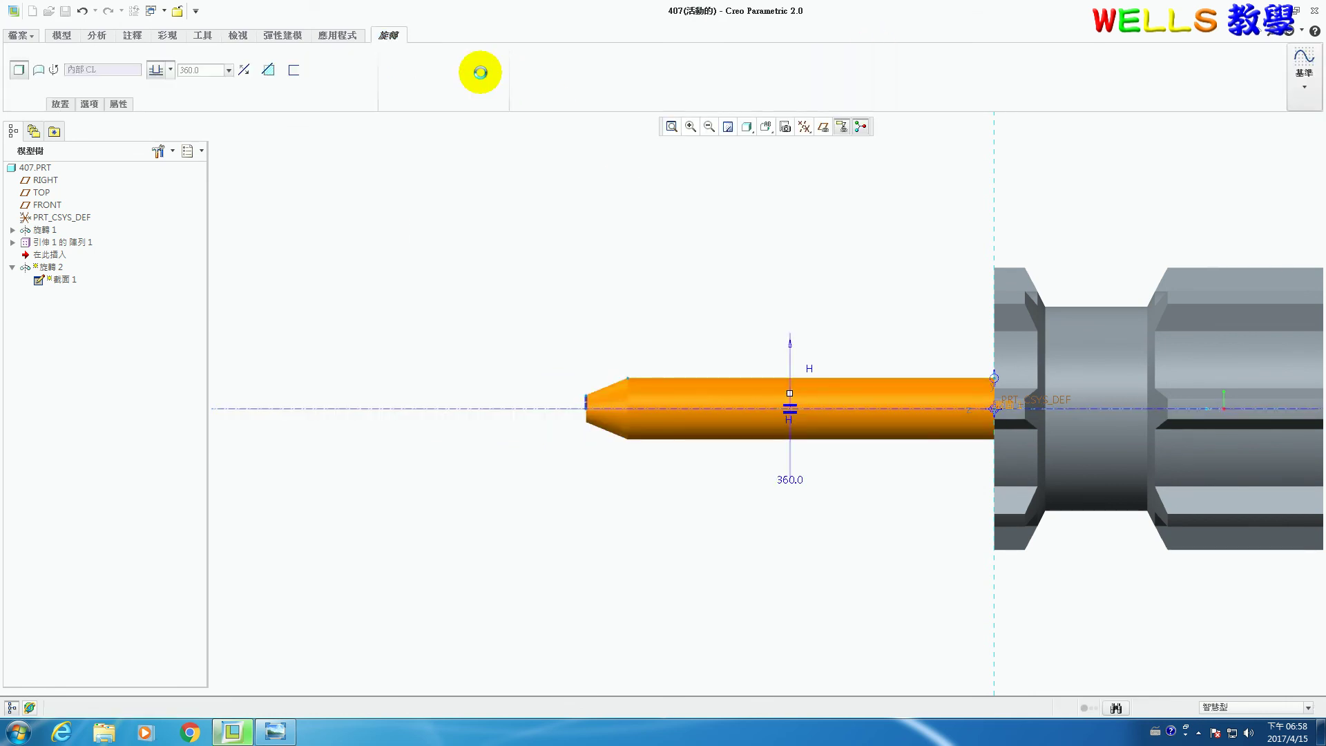
click(476, 70)
- Redefine the slanted path sketch for the tip's swept grooves and set its diameter dimension at the tip end to 1.7
click(12, 279)
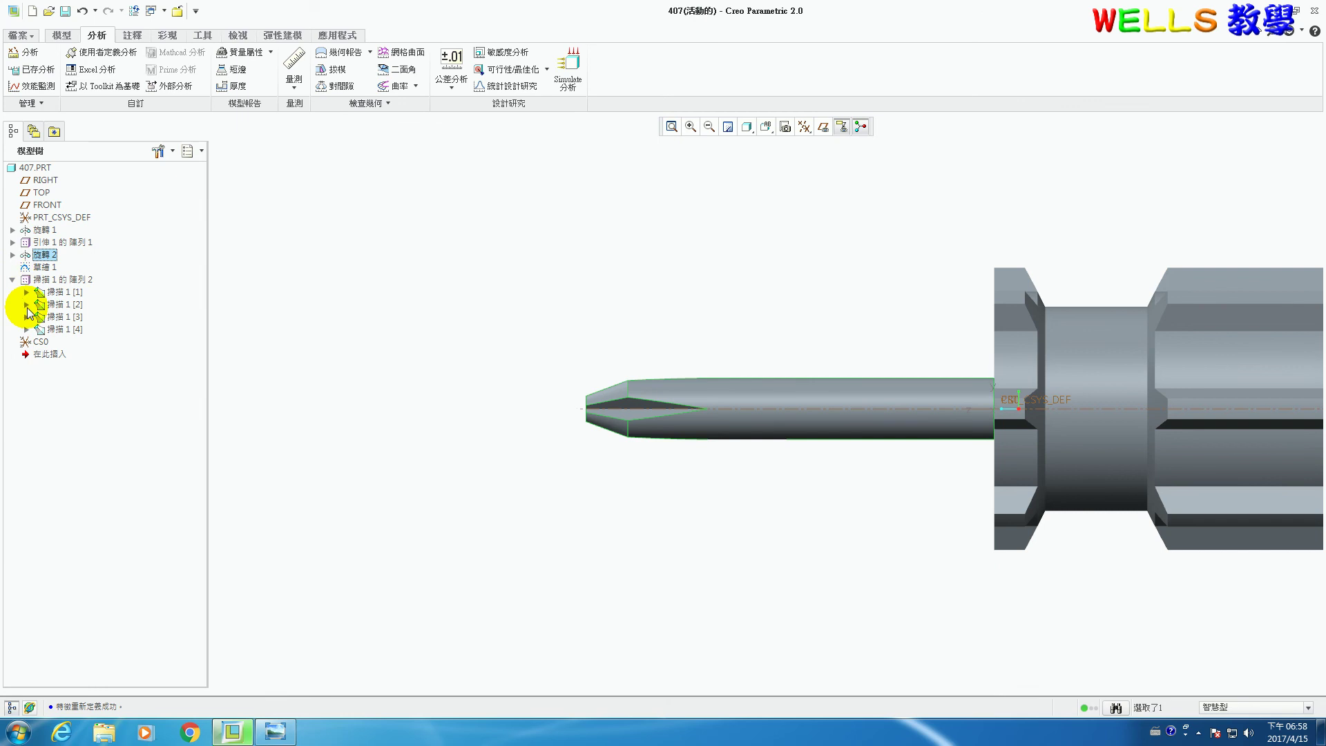
right_click(50, 270)
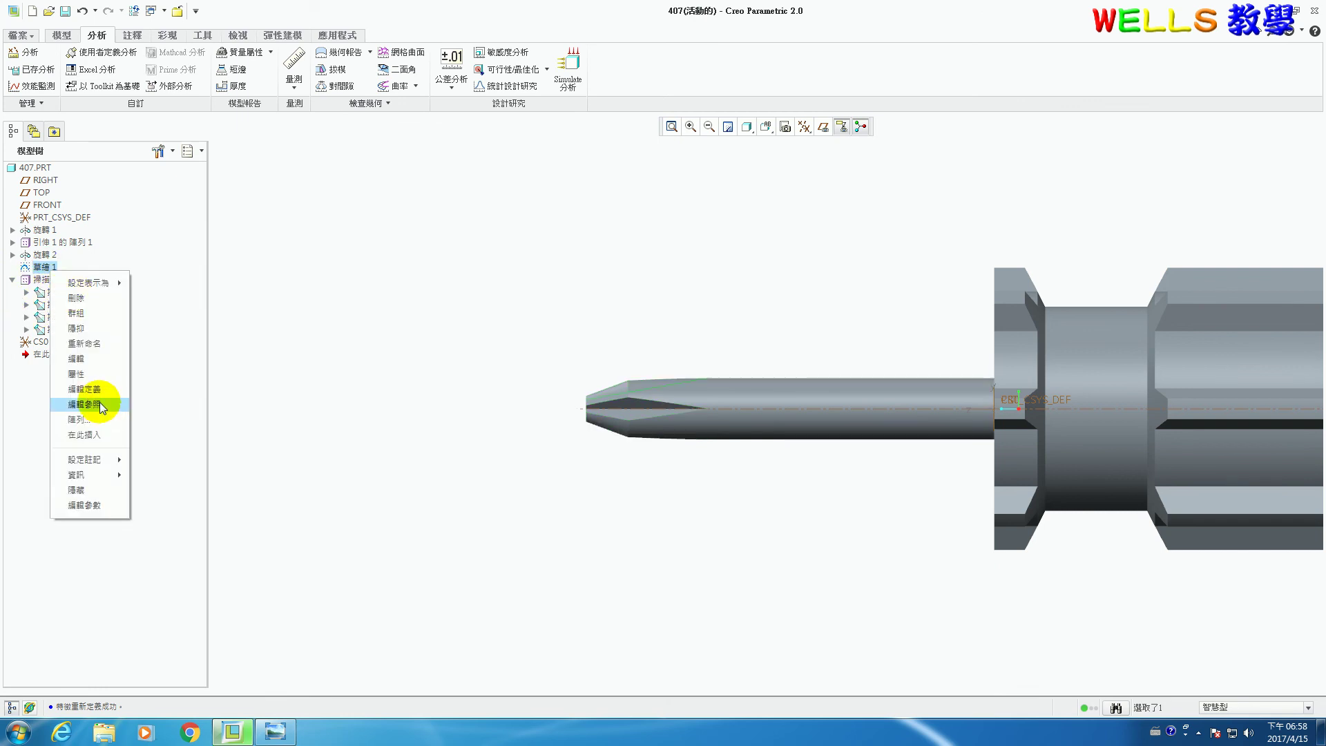
click(84, 389)
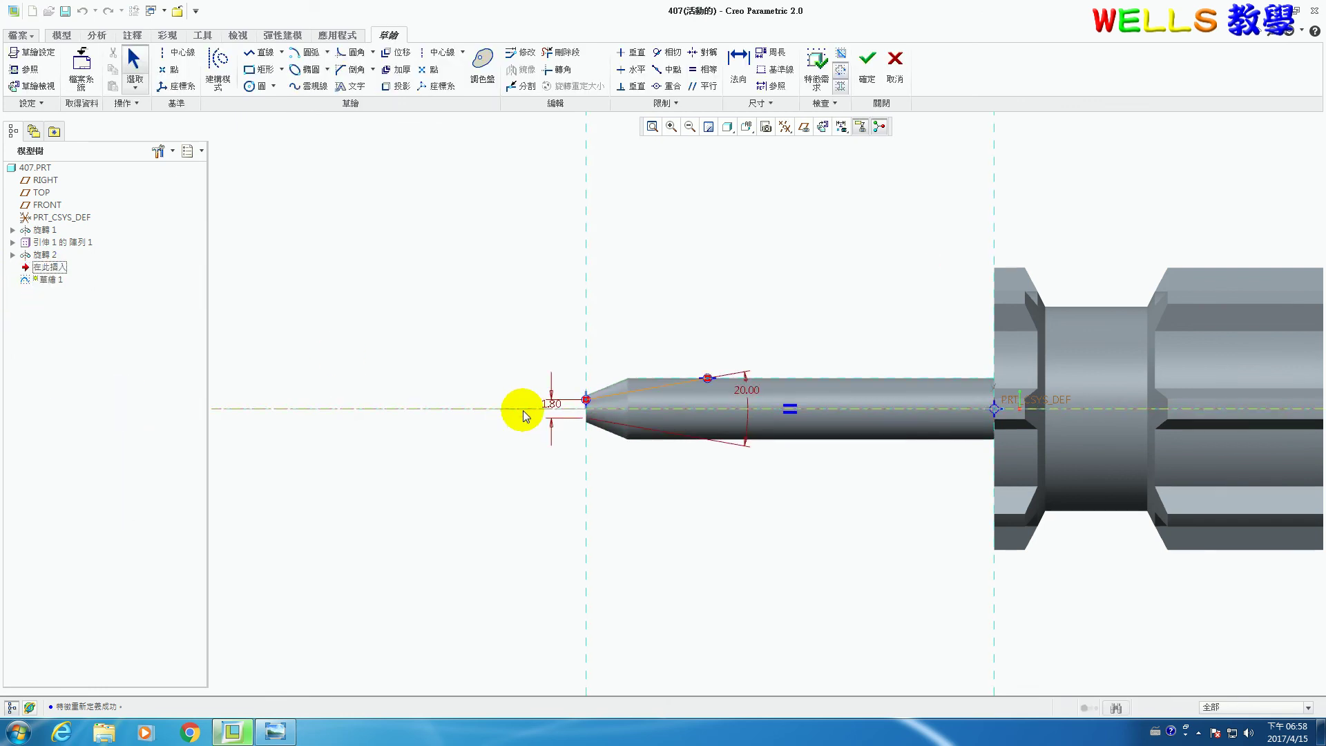
double_click(558, 400)
text(1)
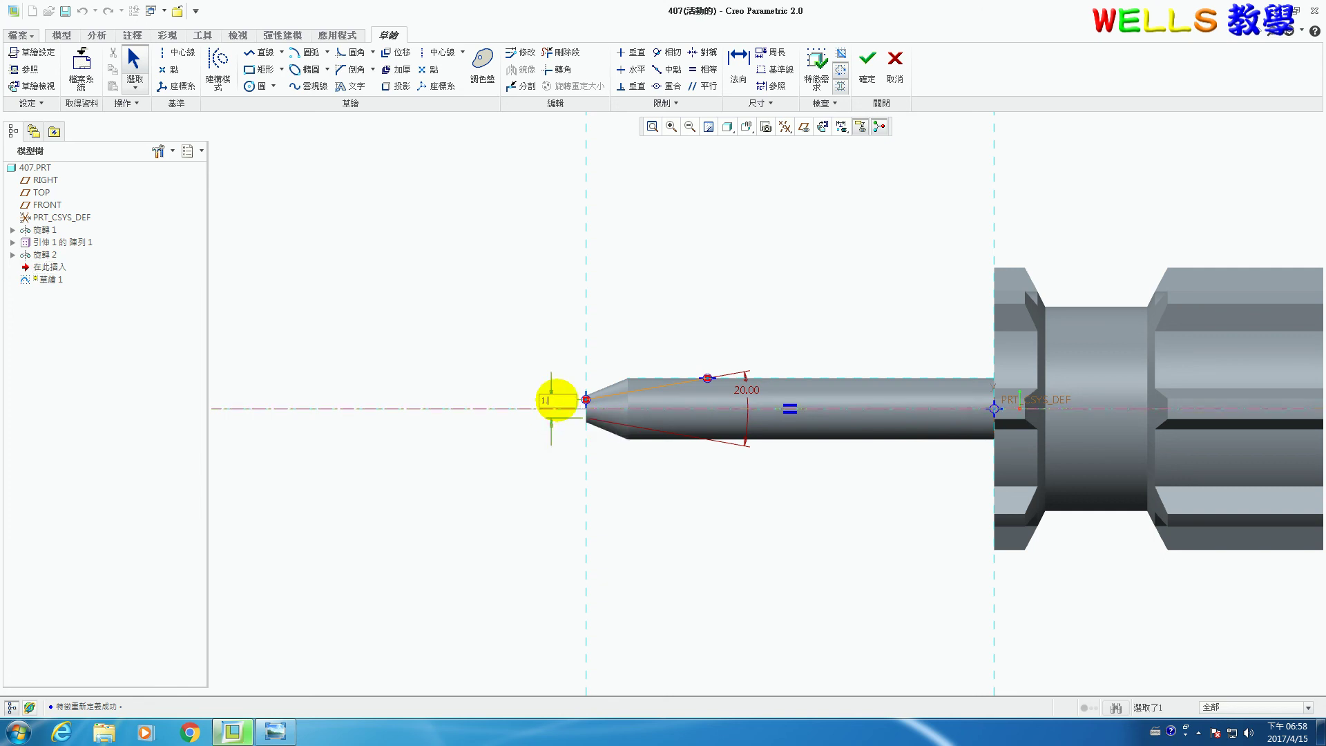
text(.7)
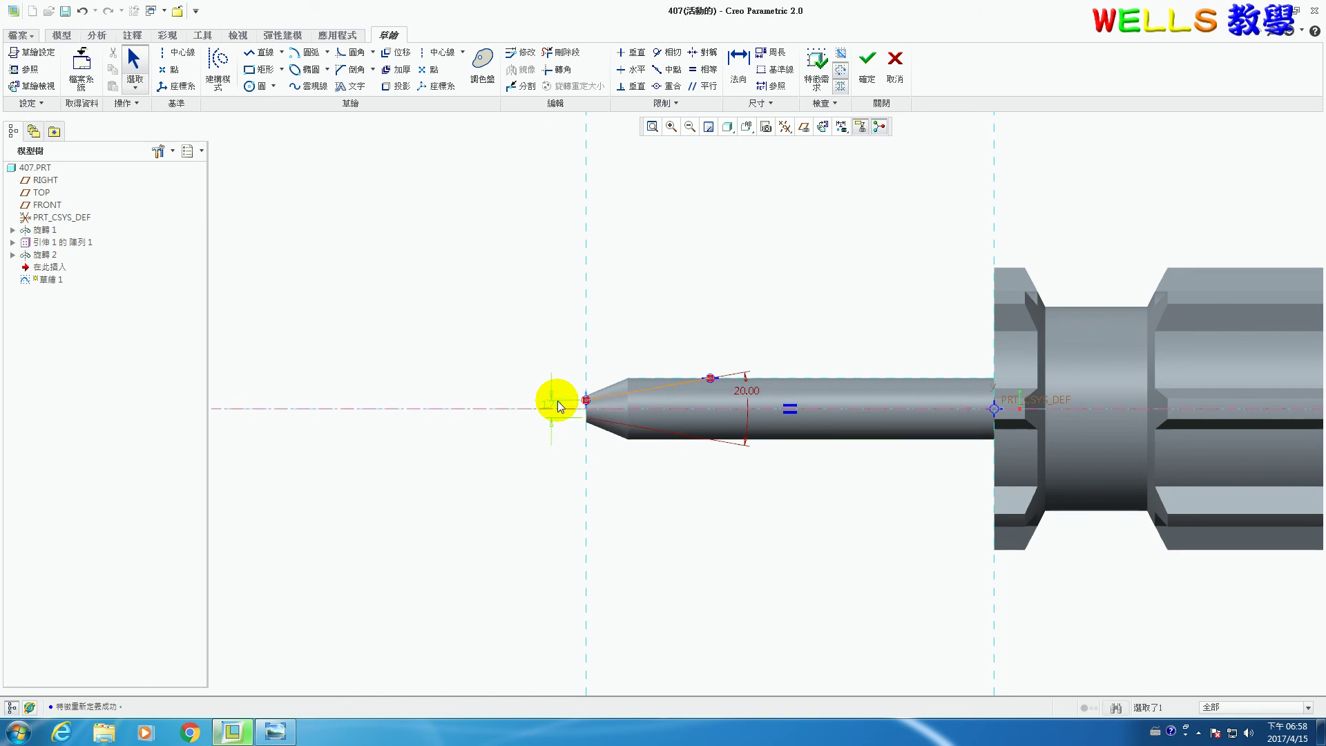
key(Return)
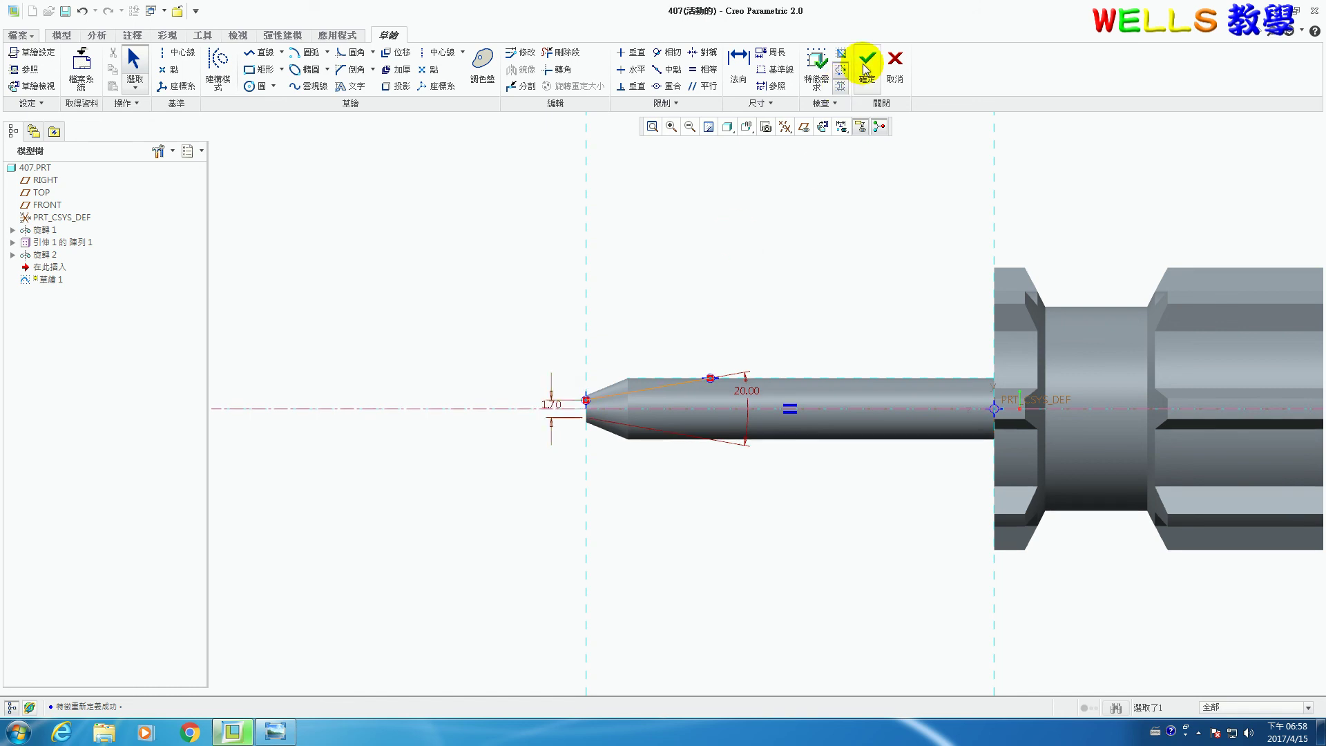
click(866, 67)
click(577, 315)
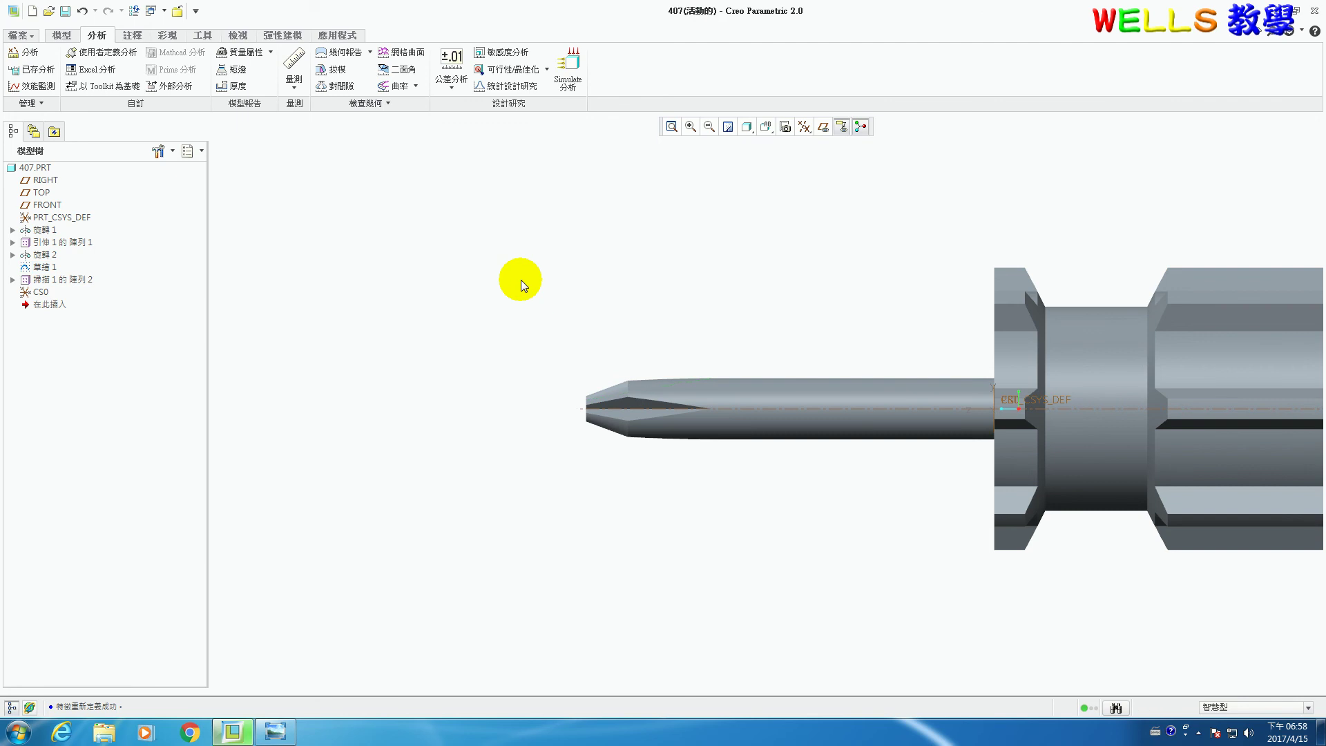
- Analyze the solid's mass properties relative to coordinate system CS0 and read the full report in the information window
key(ctrl+d)
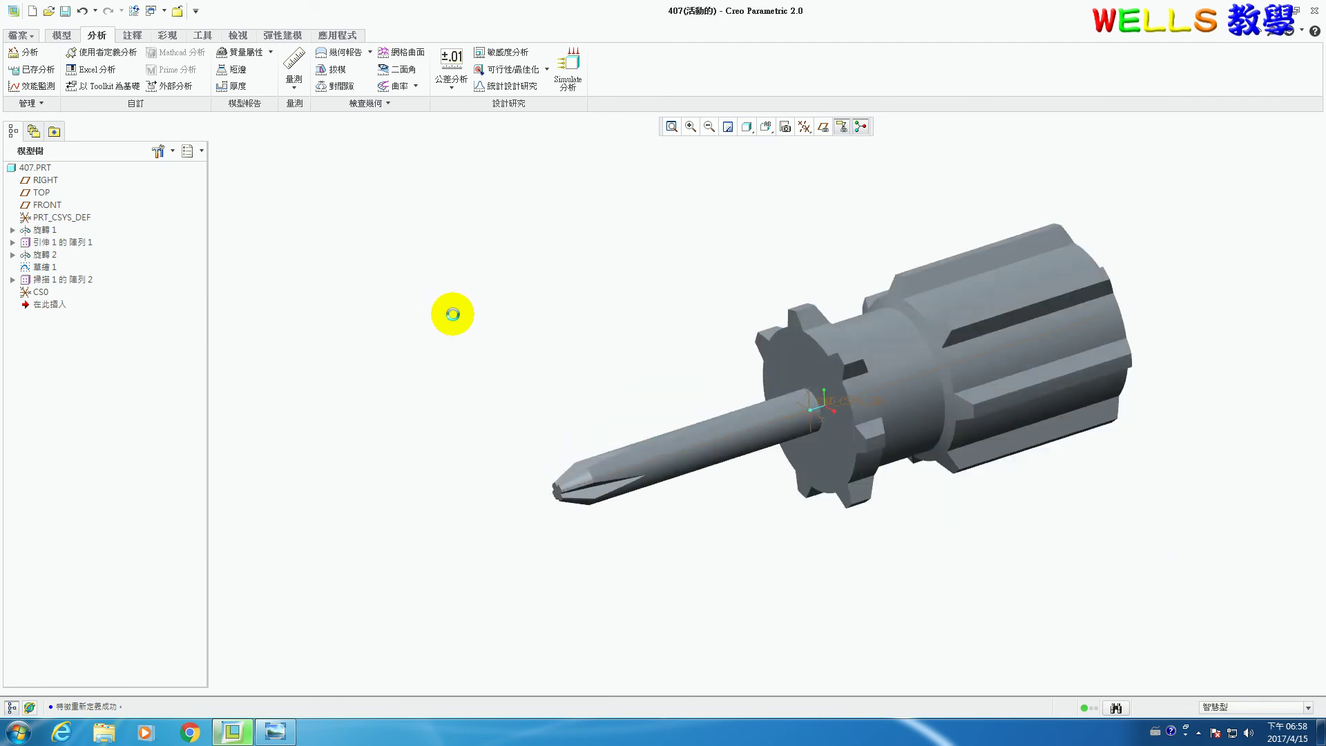
click(238, 51)
click(756, 408)
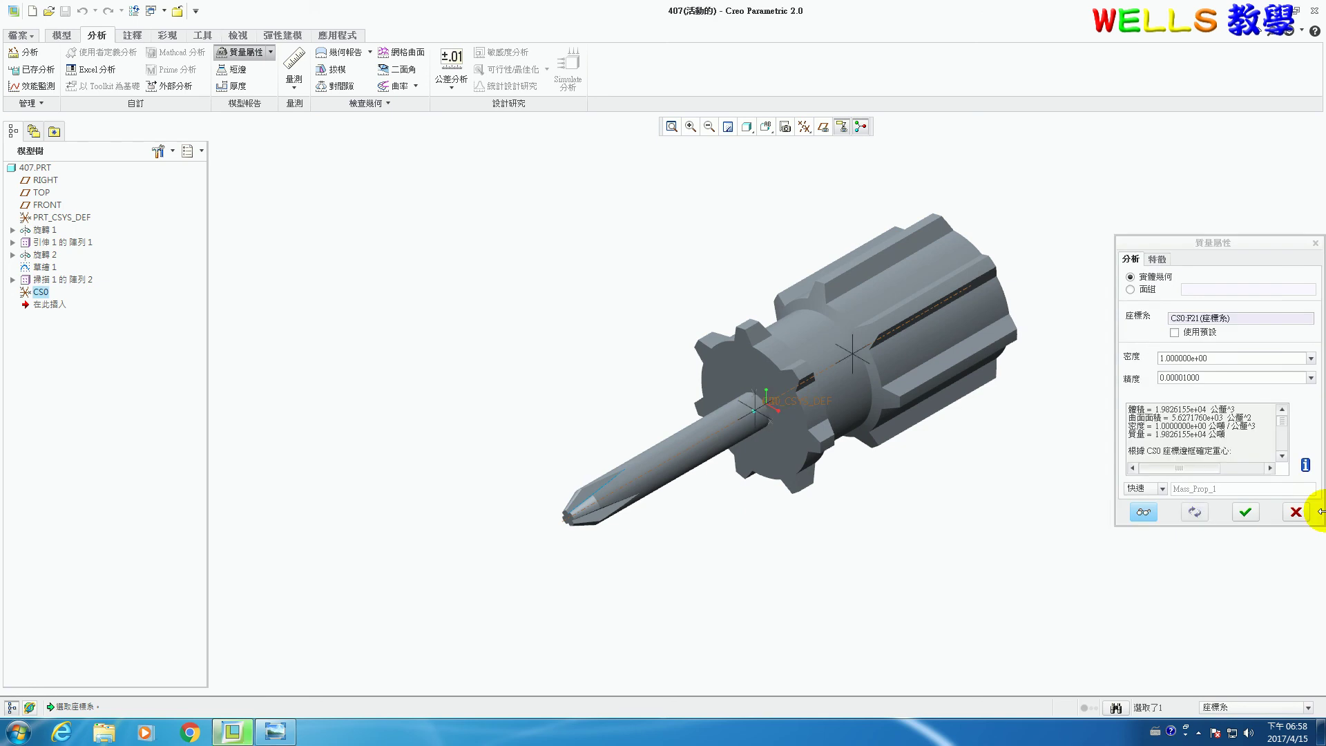
click(1306, 464)
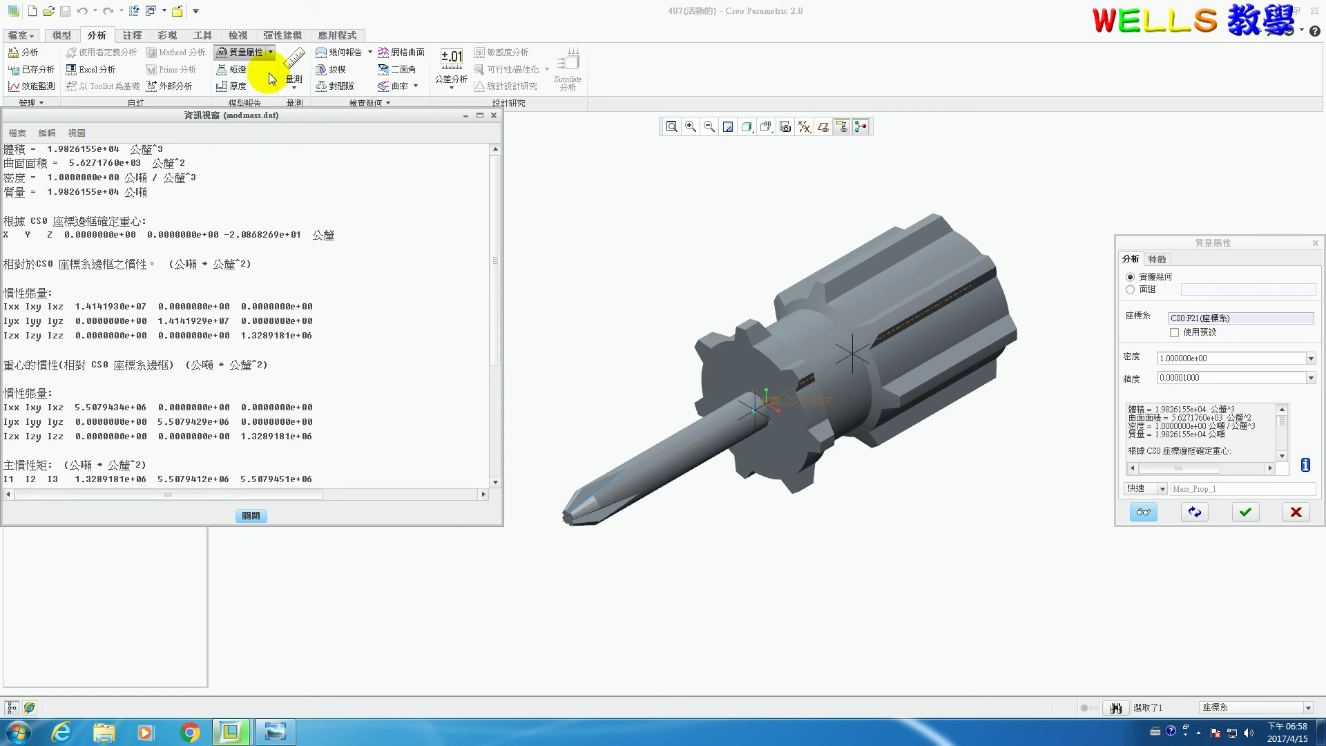
click(493, 115)
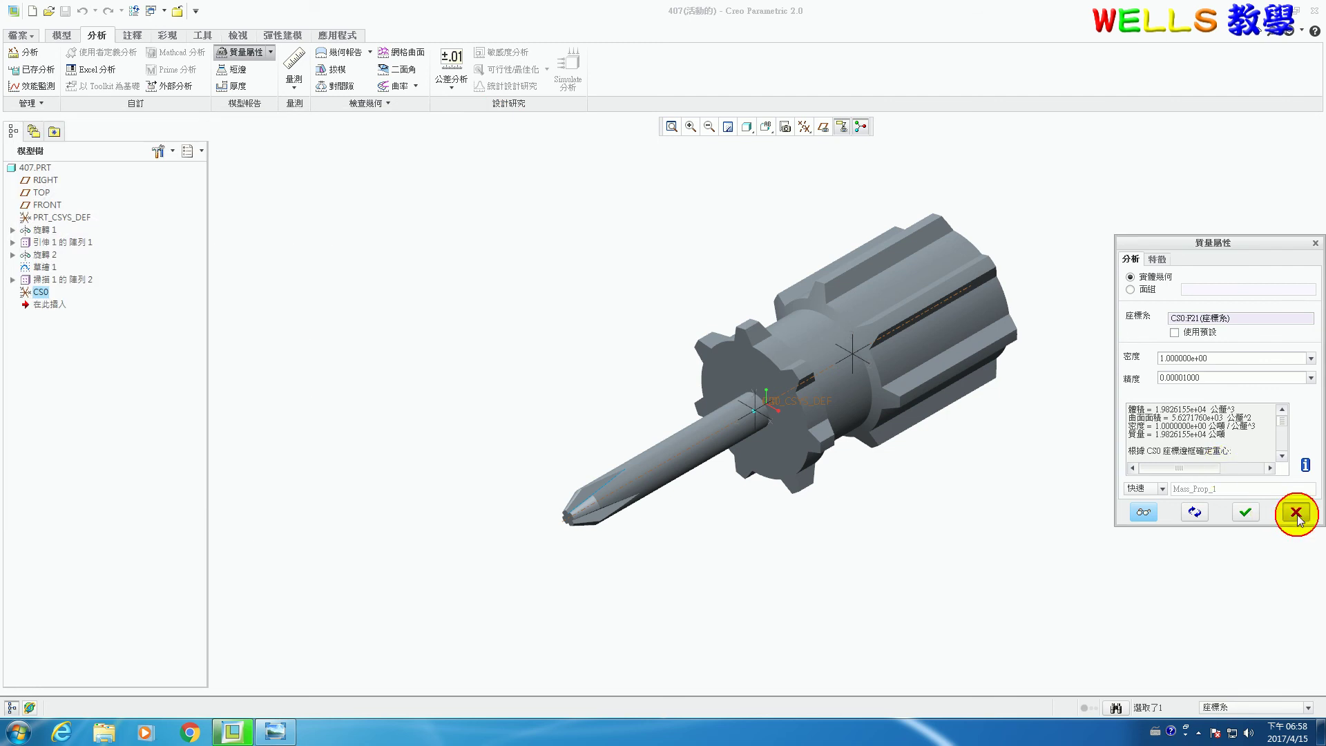